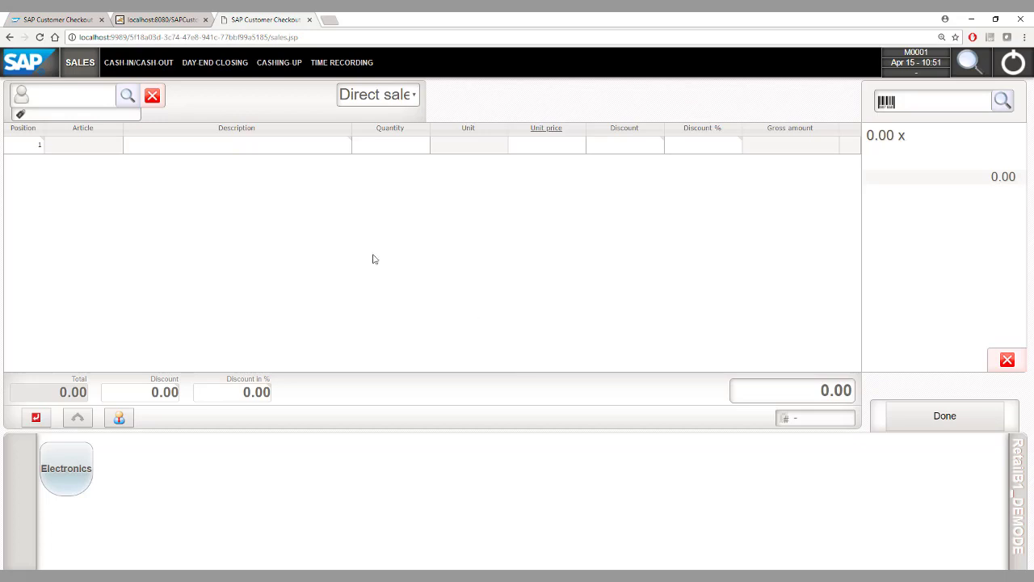
# Sign in to time recording with the manager's user name and password
pyautogui.click(340, 65)
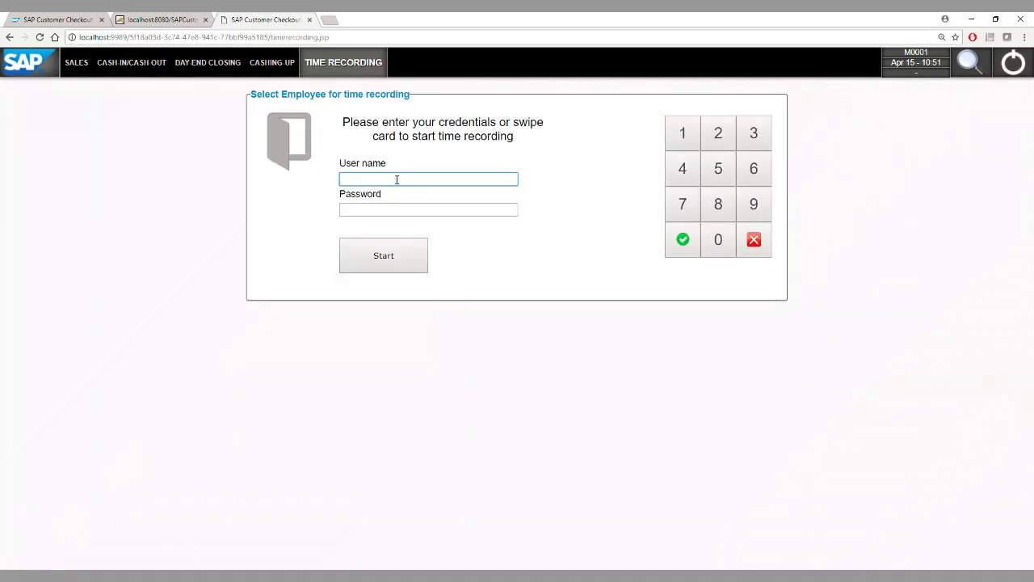
pyautogui.write('M0001')
pyautogui.press('Tab')
pyautogui.write('•••••••')
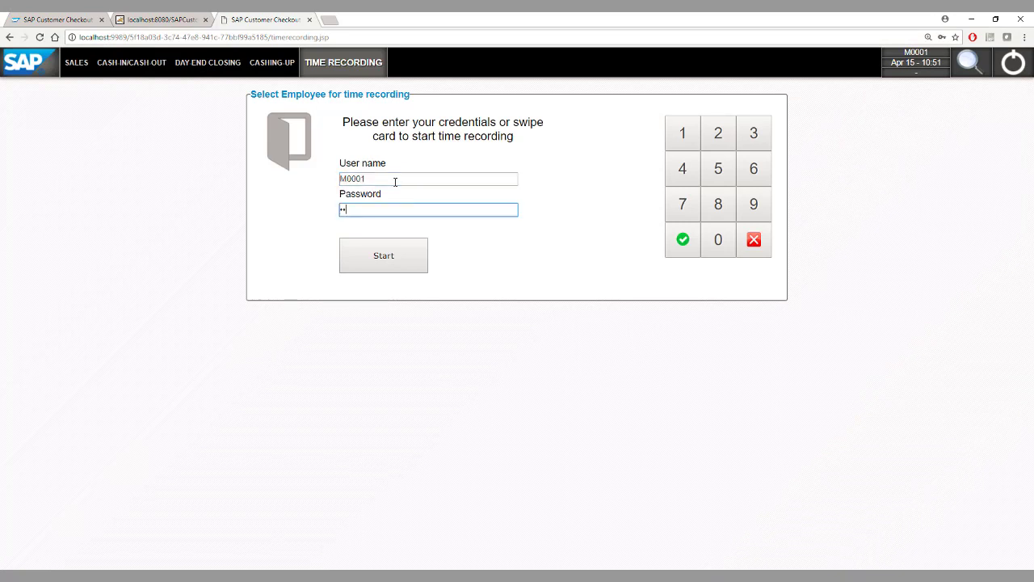
pyautogui.press('Return')
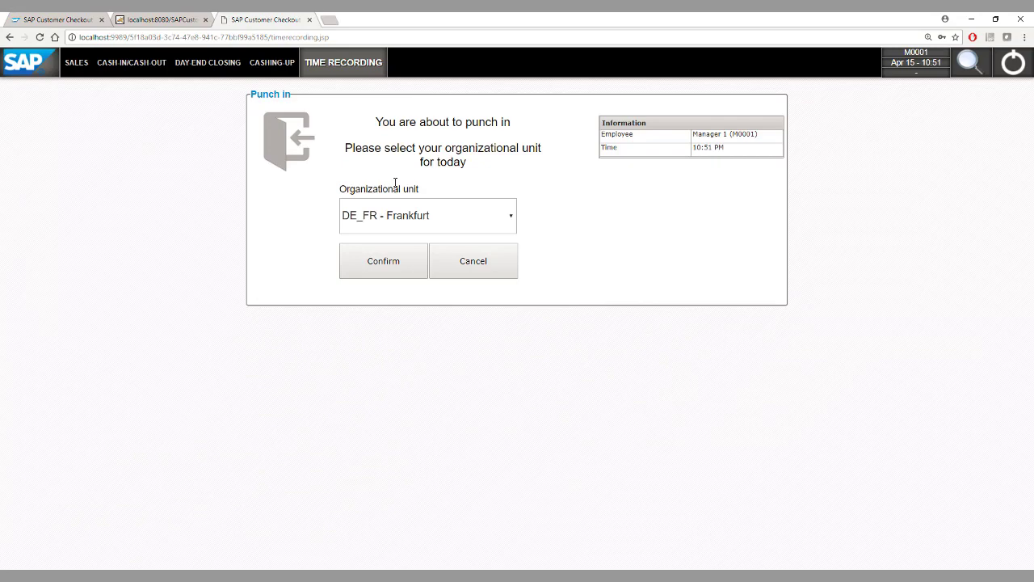
# Punch in at DE_FR - Frankfurt and return to a blank time recording form
pyautogui.click(484, 217)
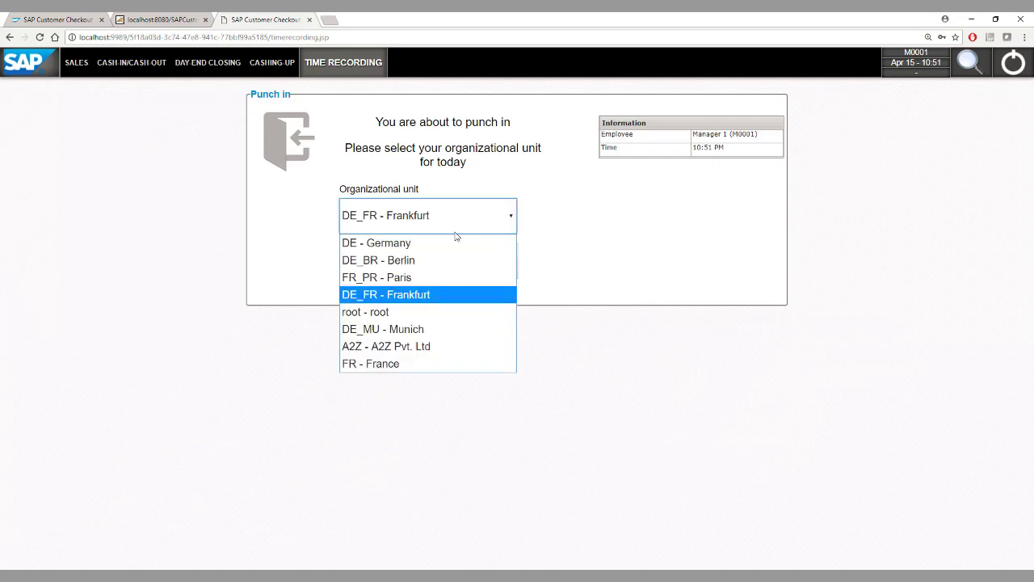
pyautogui.click(430, 296)
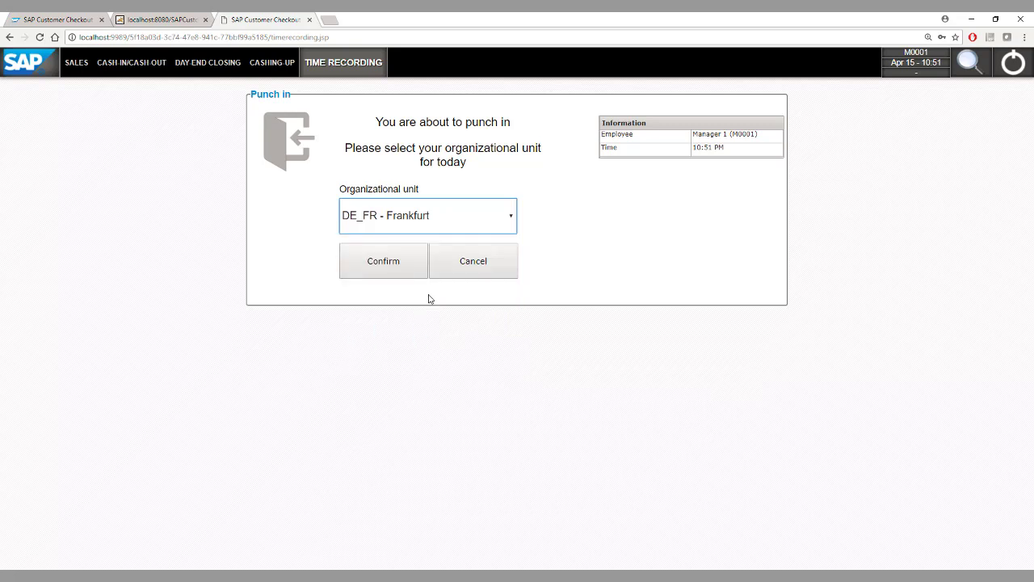
pyautogui.click(384, 261)
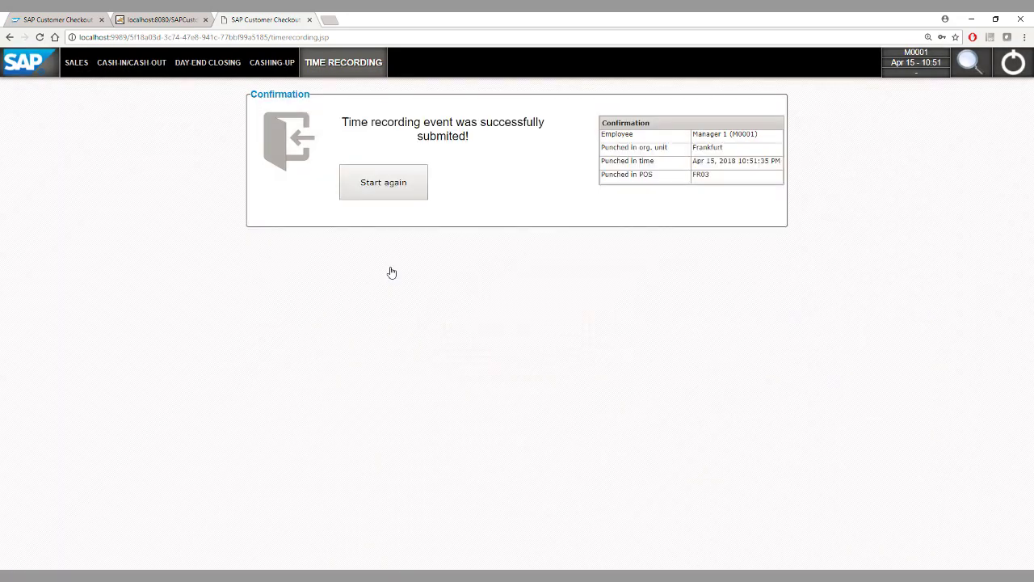
pyautogui.click(384, 198)
pyautogui.click(117, 65)
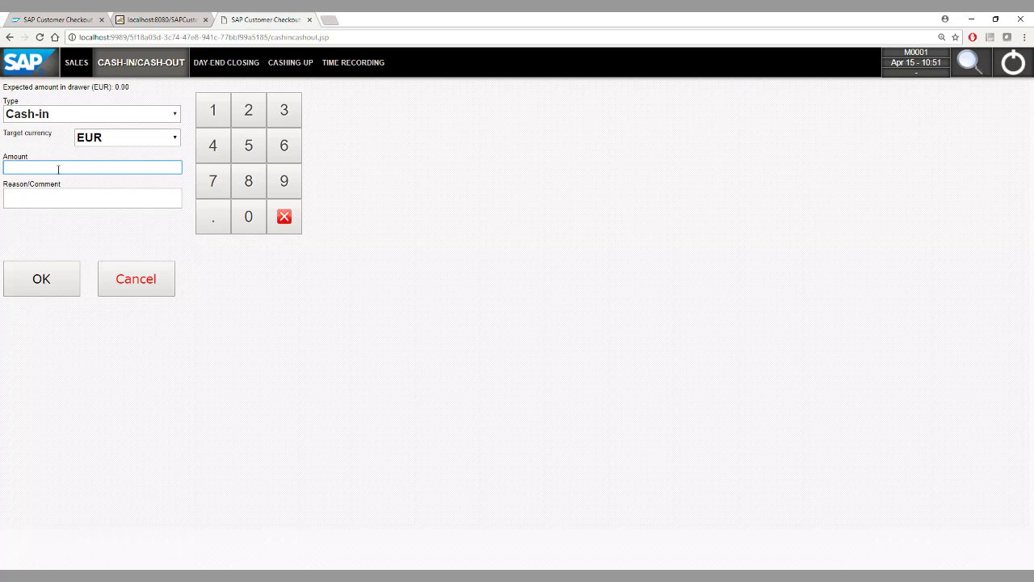
# Post a 500 EUR cash-in with the comment 'Start of the day'
pyautogui.write('500')
pyautogui.click(44, 197)
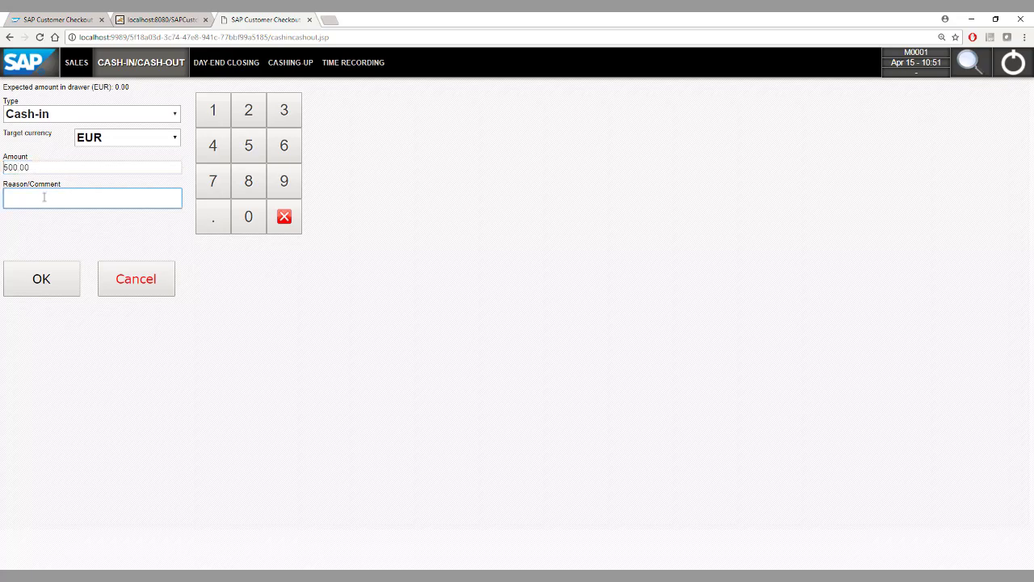
pyautogui.write('Start of the day')
pyautogui.click(61, 292)
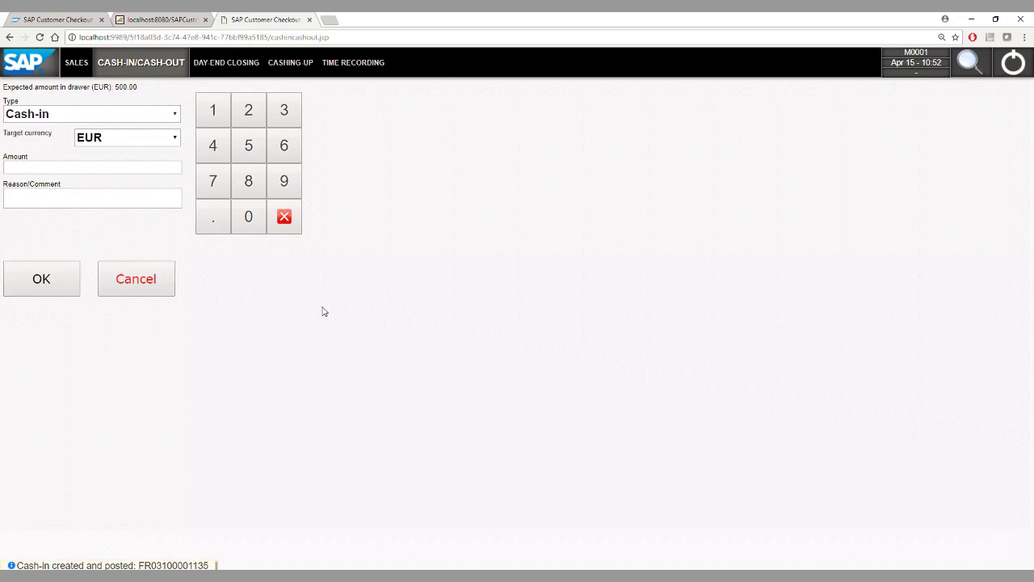
# Assign business customer PC World GmbH & Co.KG to a new sales receipt by customer code
pyautogui.click(76, 64)
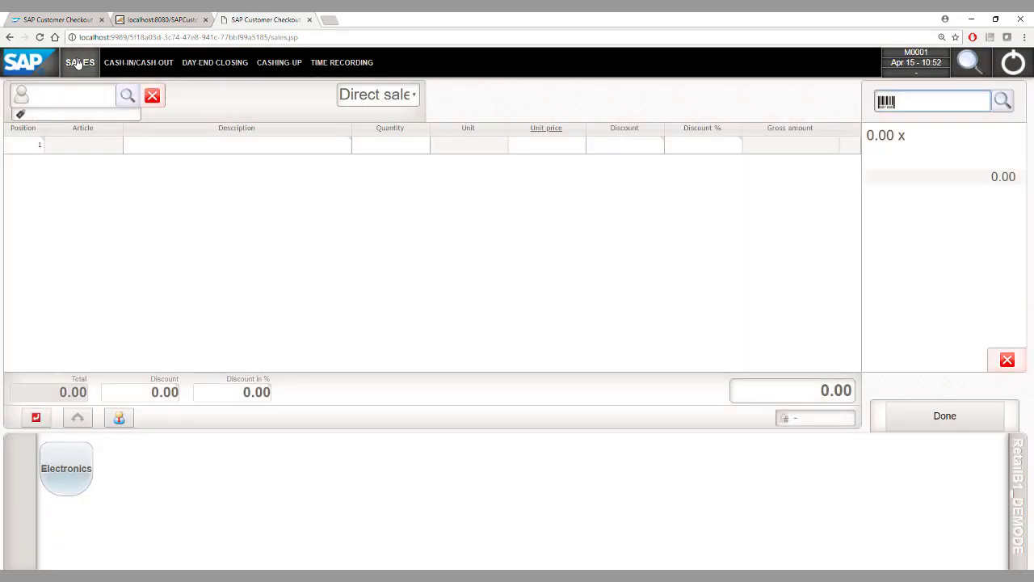
pyautogui.click(69, 100)
pyautogui.write('C20000')
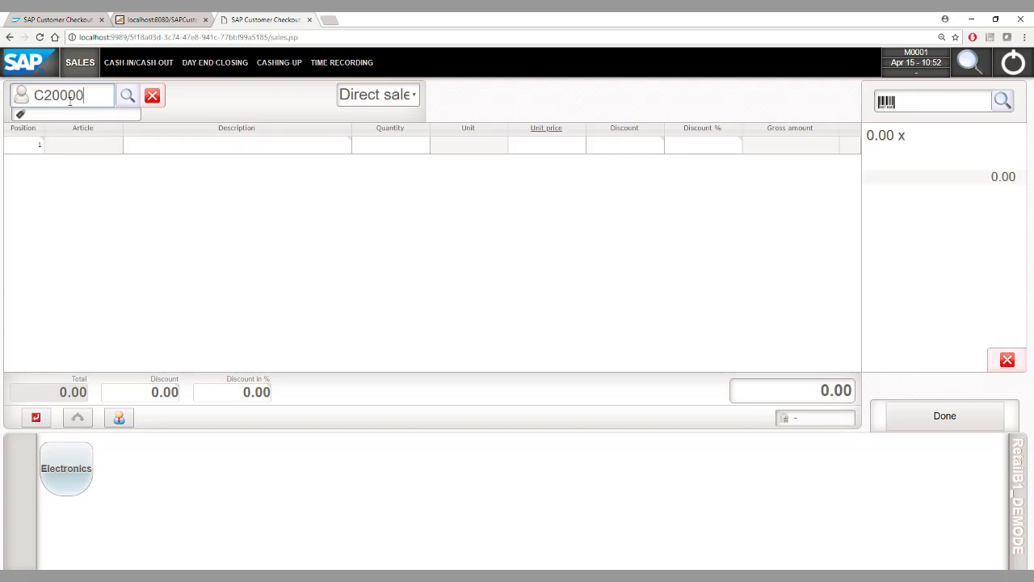
pyautogui.press('Return')
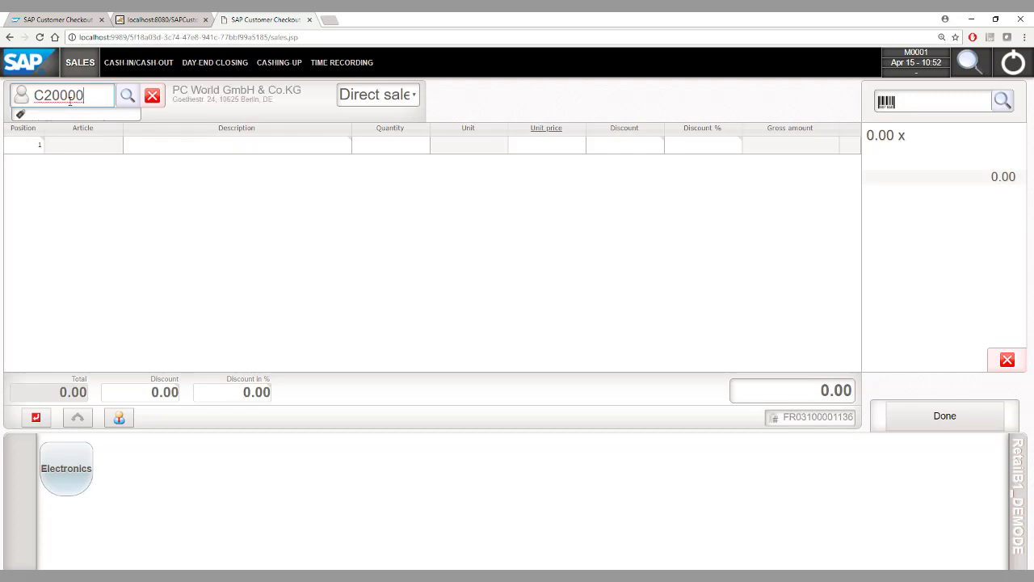
# Scan articles A00001 and A00002 onto the receipt
pyautogui.click(925, 102)
pyautogui.write('A00001')
pyautogui.press('Return')
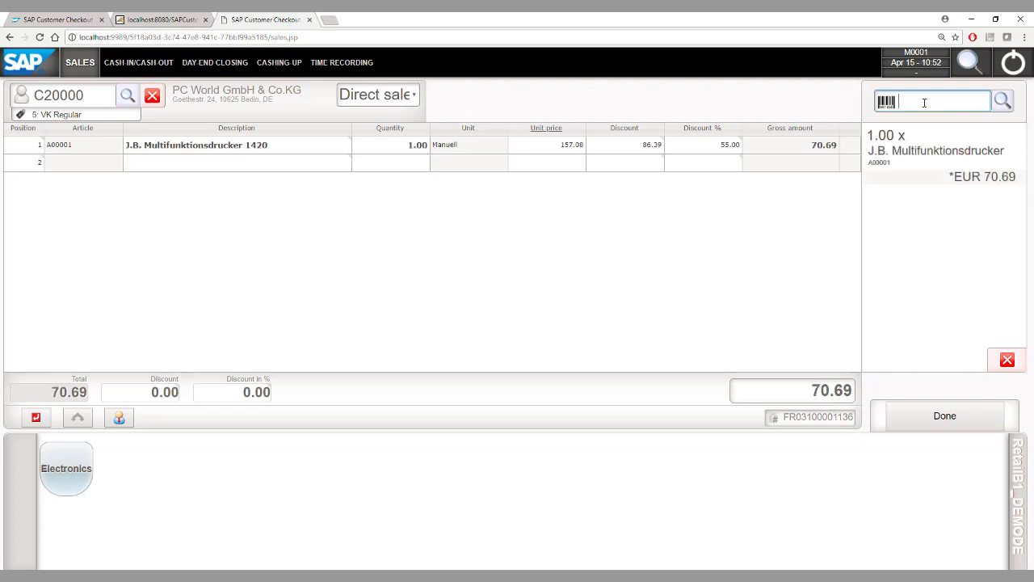
pyautogui.write('A00002')
pyautogui.press('Return')
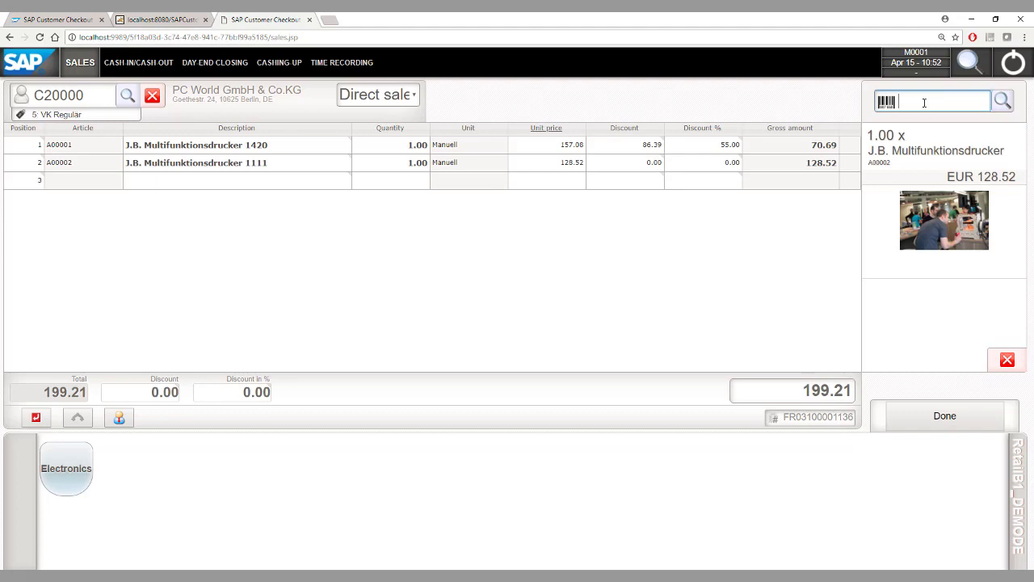
# Pay the 199.21 receipt with 200.00 EUR cash and post the sale
pyautogui.click(928, 413)
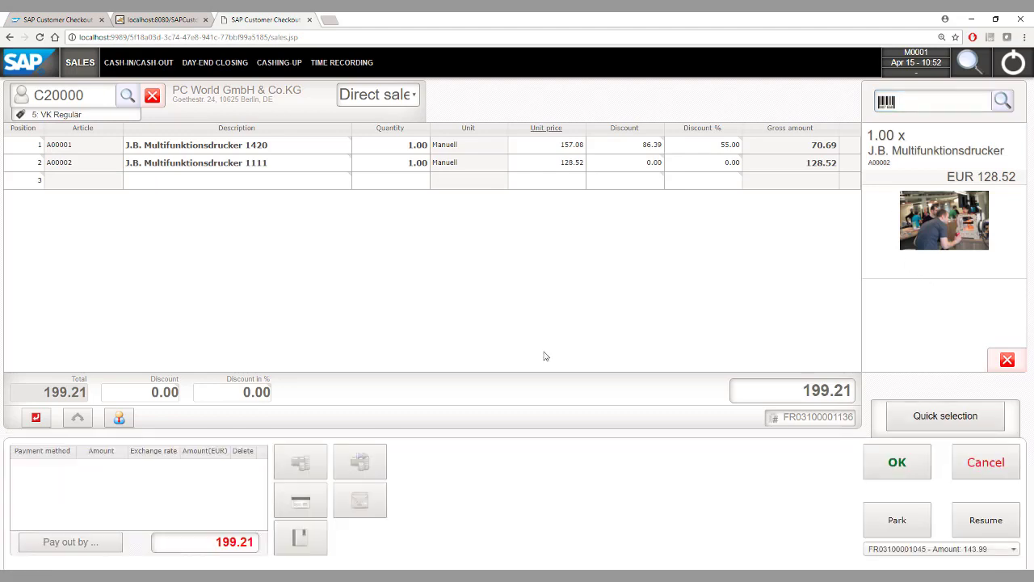
pyautogui.click(303, 464)
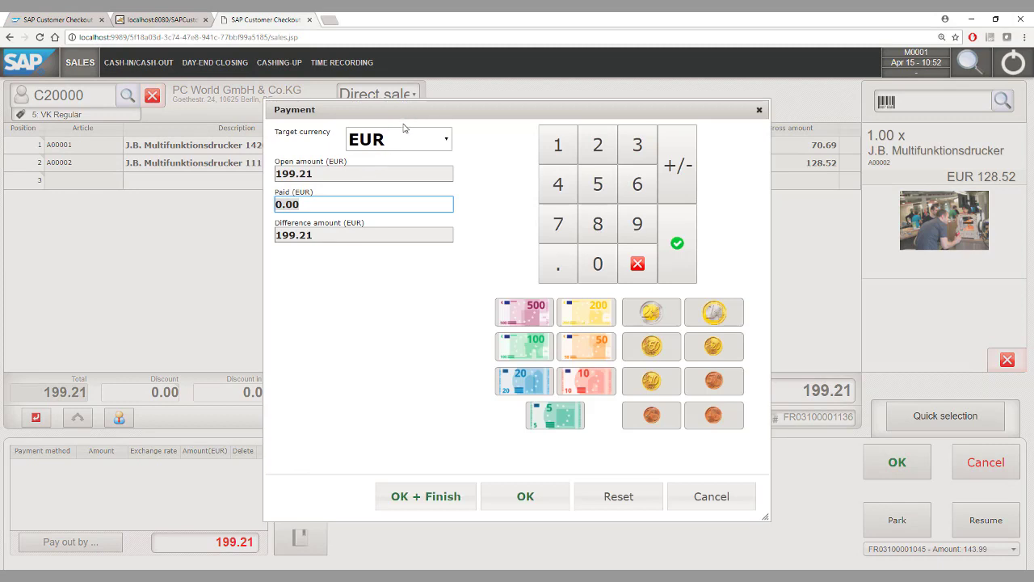
pyautogui.write('1')
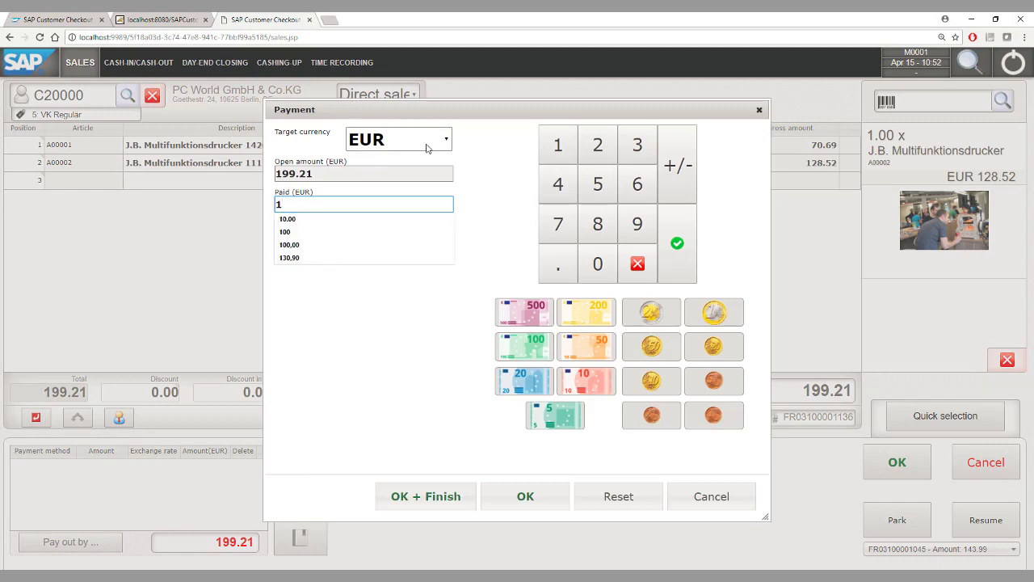
pyautogui.press('BackSpace')
pyautogui.write('200')
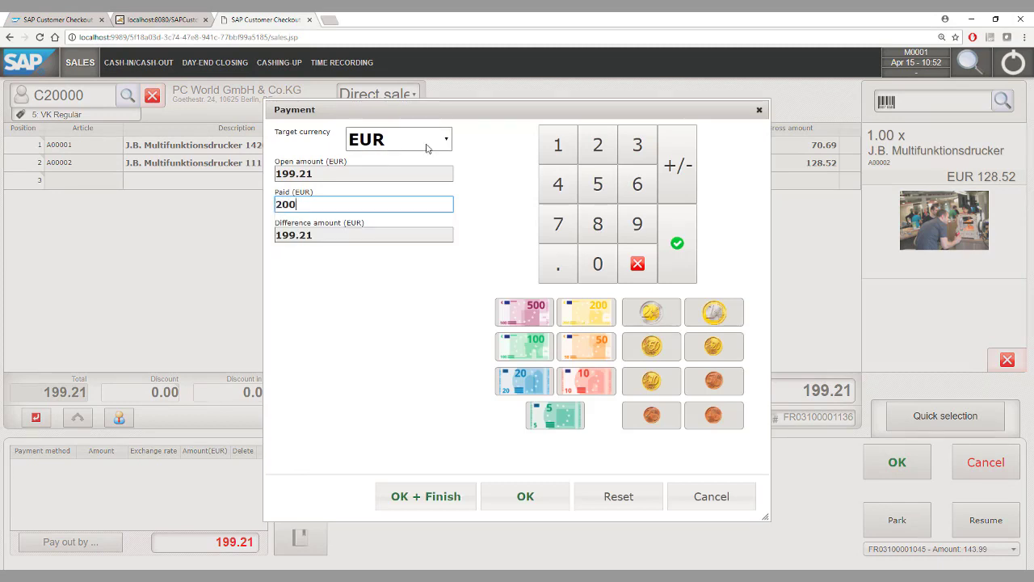
pyautogui.click(526, 499)
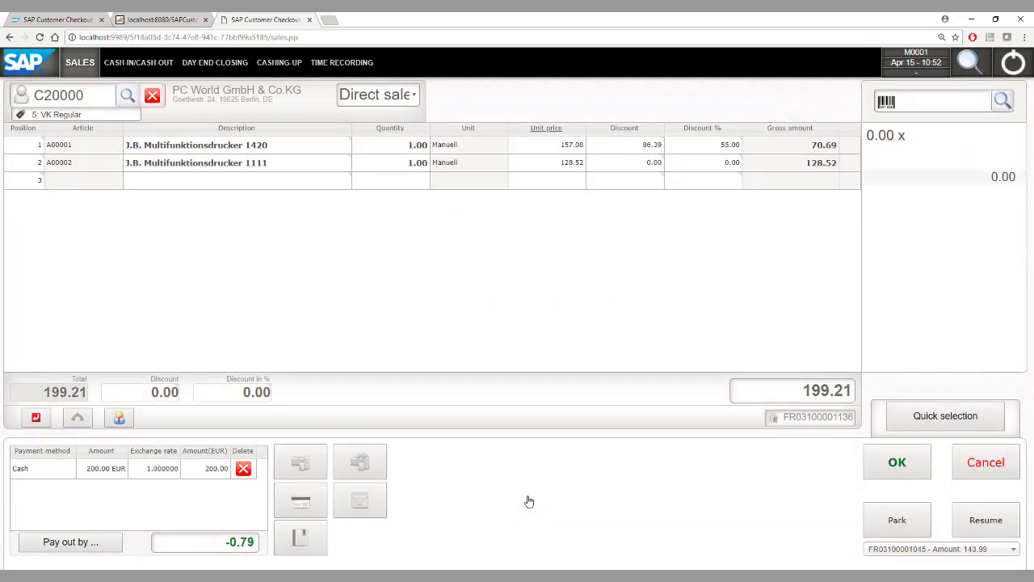
pyautogui.click(897, 465)
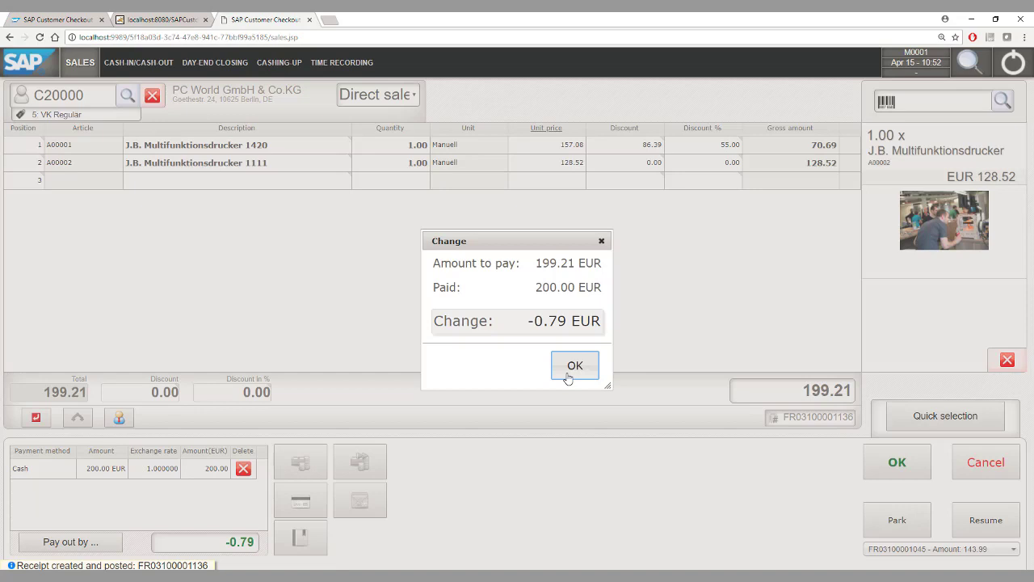
pyautogui.click(575, 366)
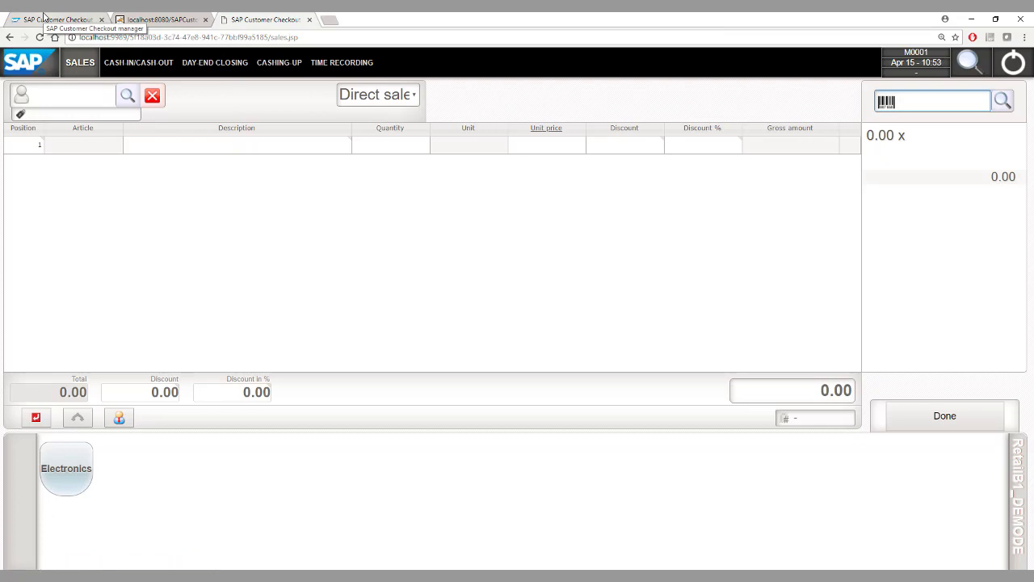
# Log in to the Checkout manager as Admin
pyautogui.click(43, 15)
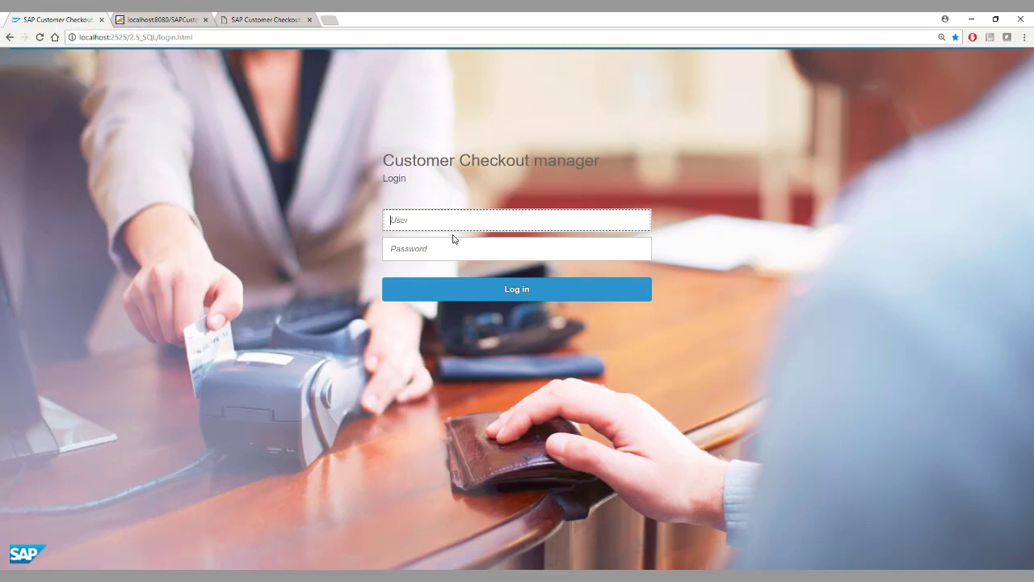
pyautogui.write('Admin')
pyautogui.press('Tab')
pyautogui.write('••••••••')
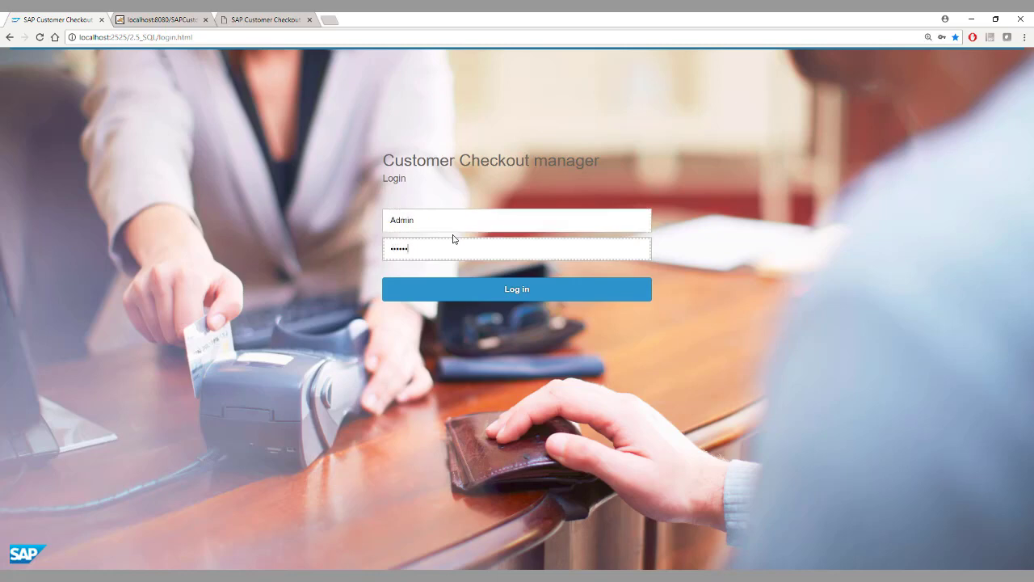
pyautogui.press('Return')
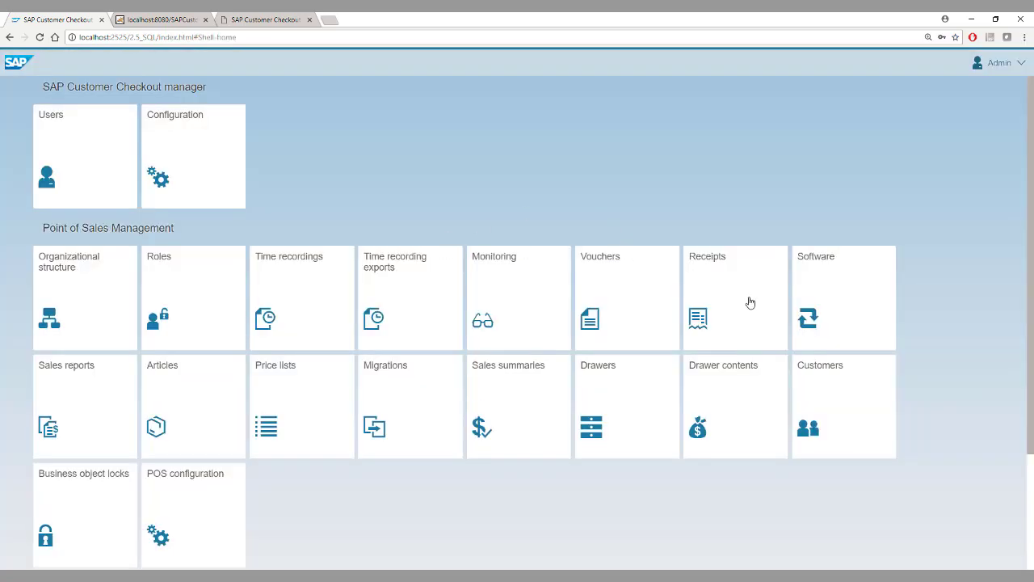
# Review the newest 199.21 EUR receipt's sales, tax and payment items, then return to Receipts
pyautogui.click(750, 303)
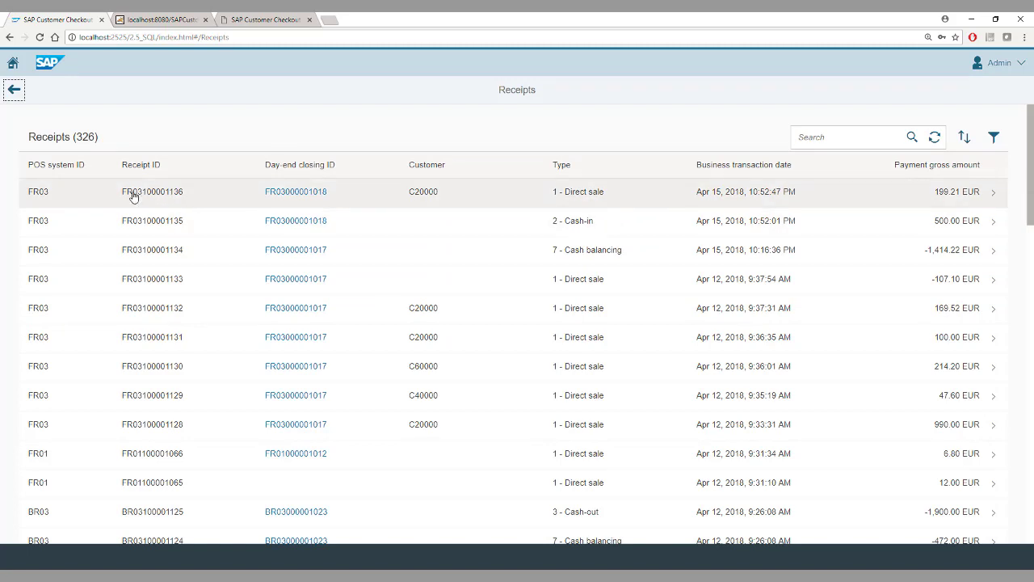
pyautogui.click(469, 199)
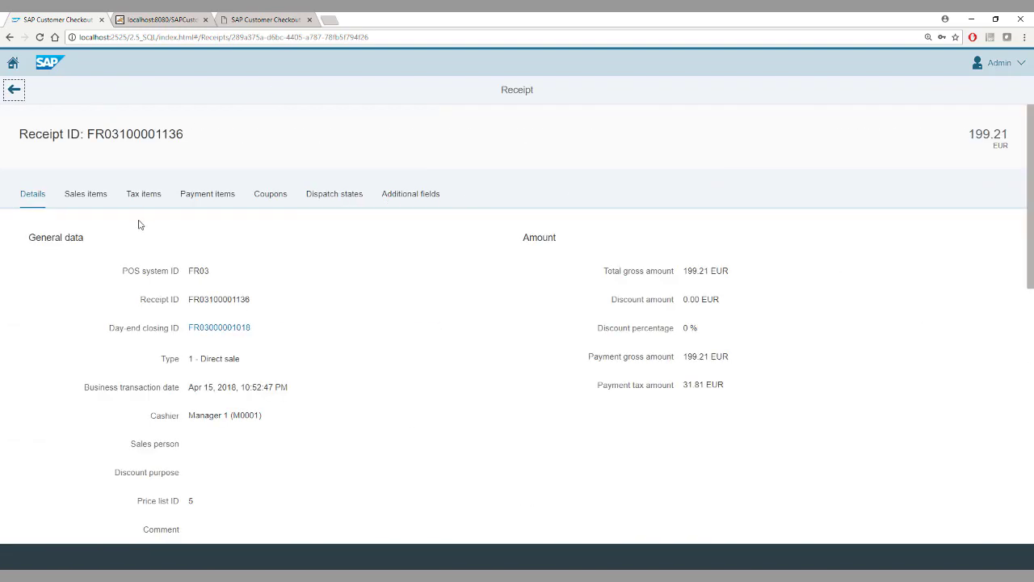
pyautogui.click(89, 201)
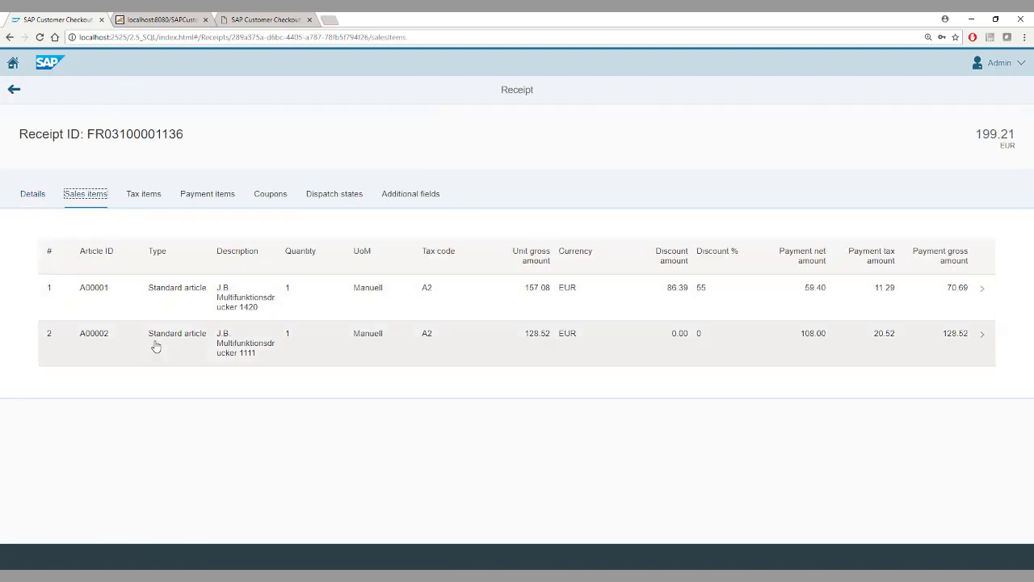
pyautogui.click(136, 198)
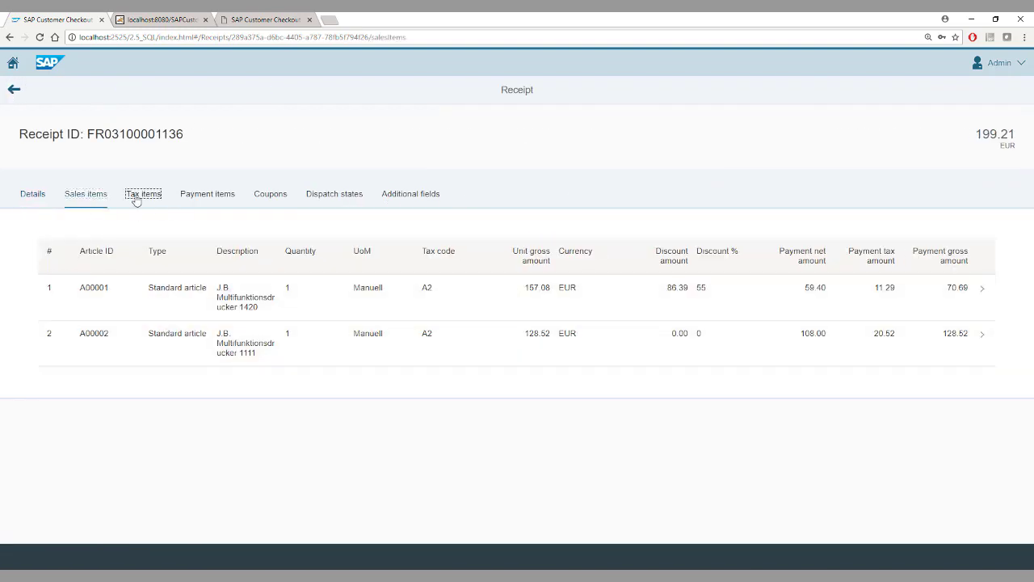
pyautogui.click(205, 195)
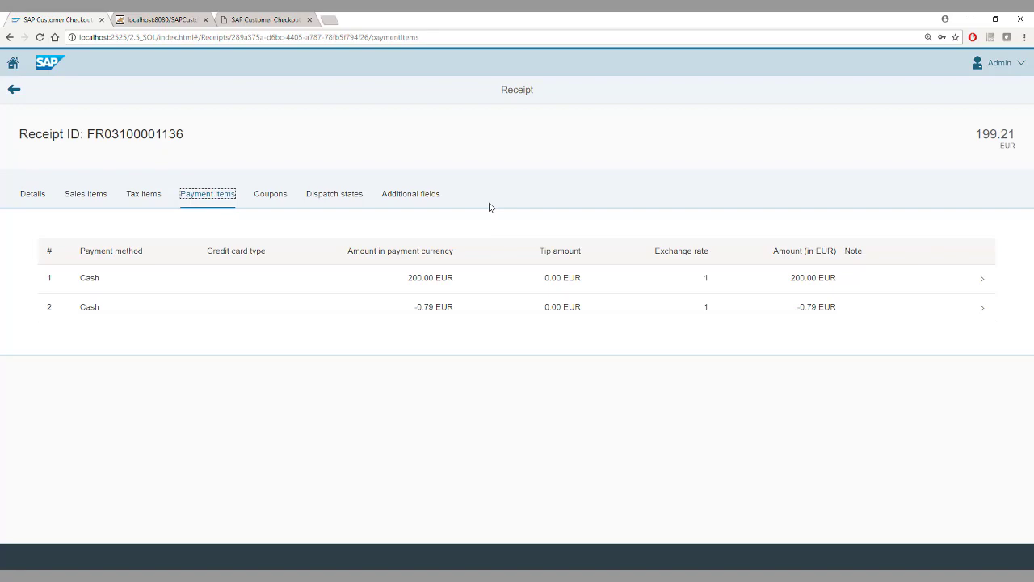
pyautogui.click(15, 90)
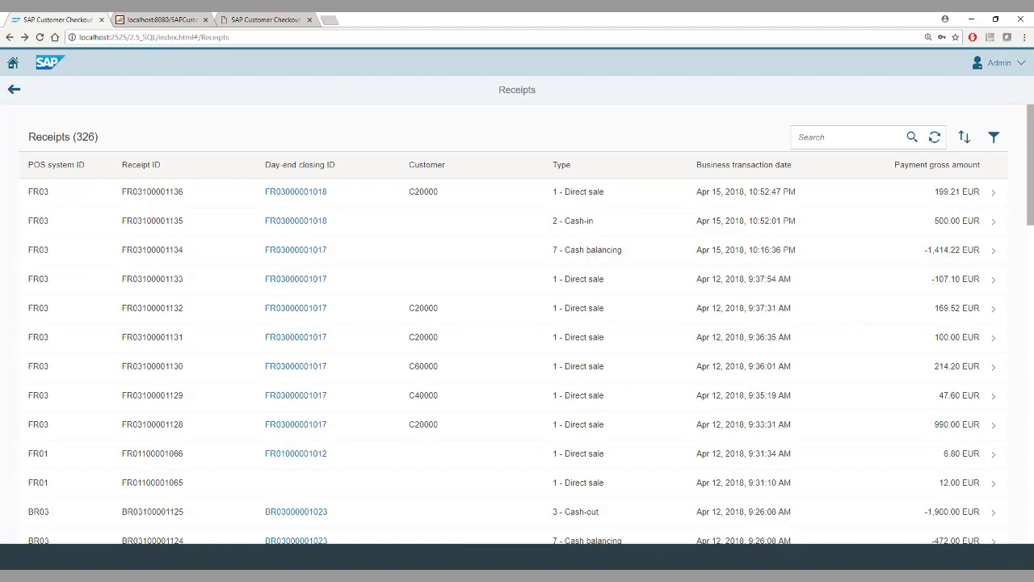
pyautogui.hotkey('alt', 'Tab')
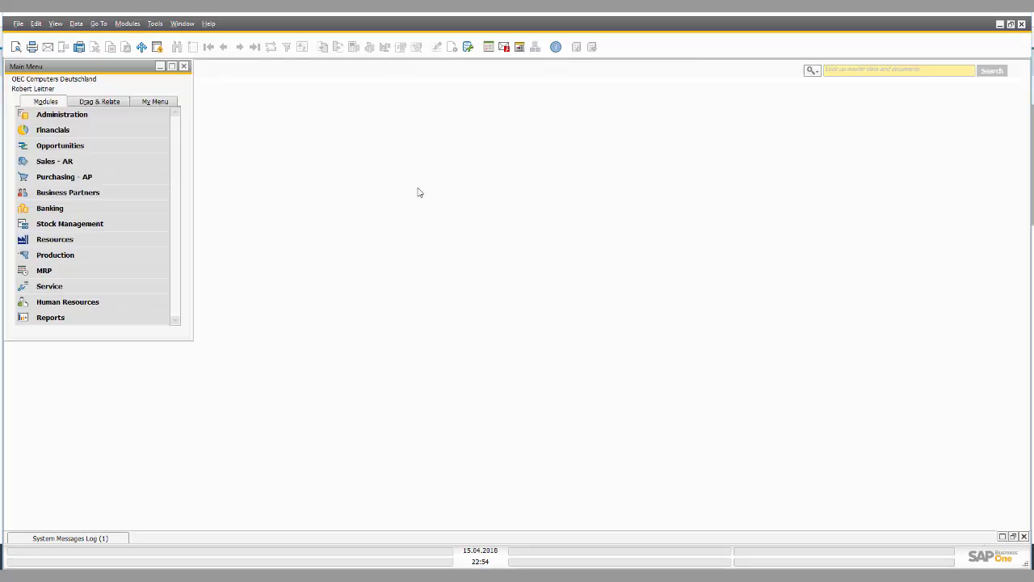
# Display A/R invoice 4375 and inspect the POS receipt ID in Customer Ref. No
pyautogui.click(88, 160)
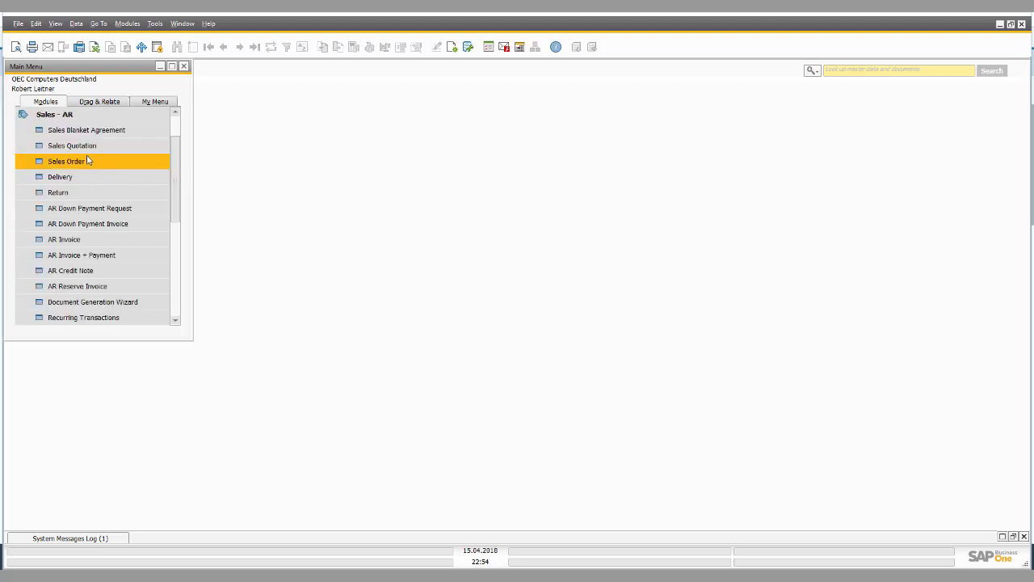
pyautogui.click(95, 240)
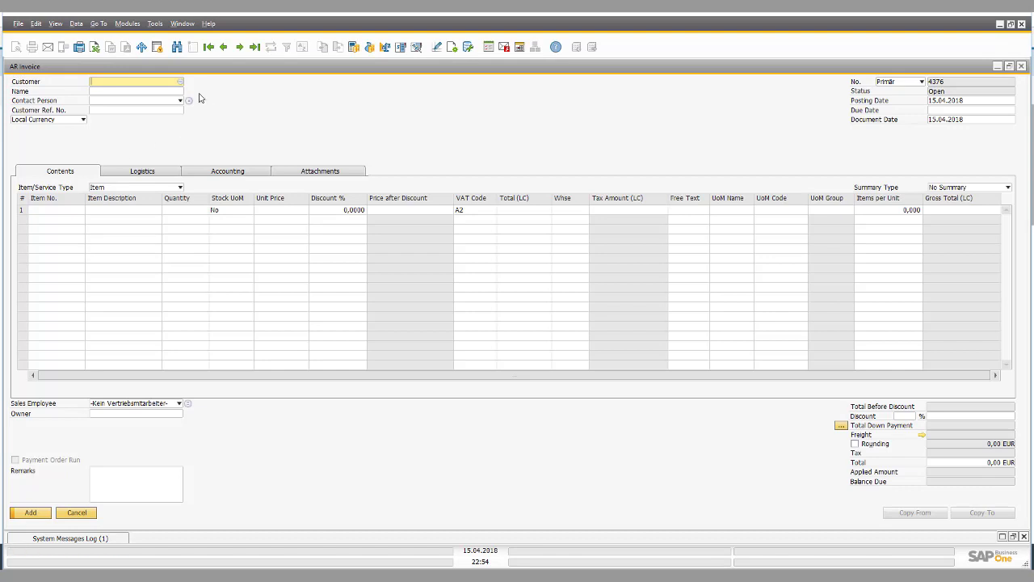
pyautogui.click(224, 47)
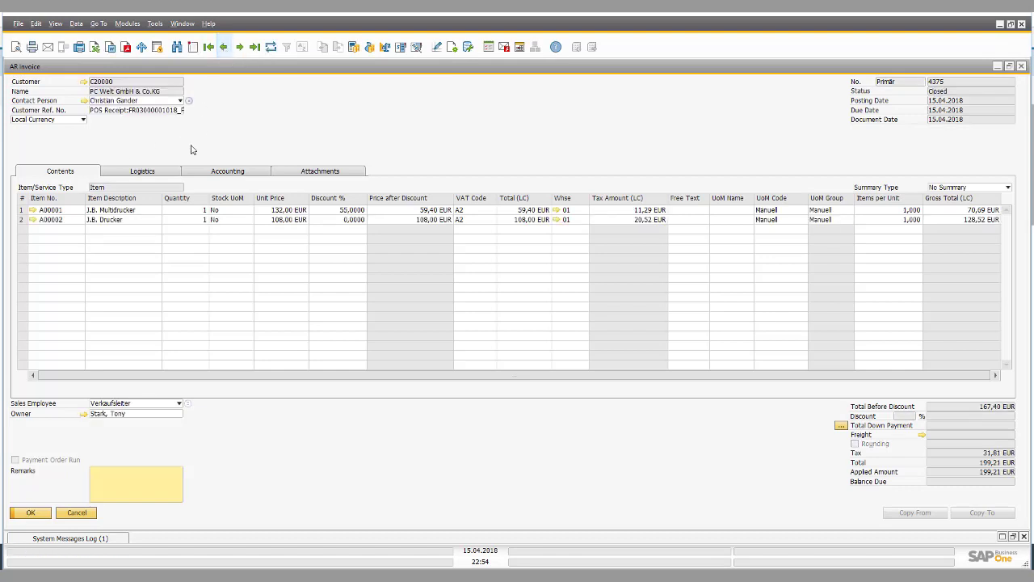
pyautogui.click(138, 110)
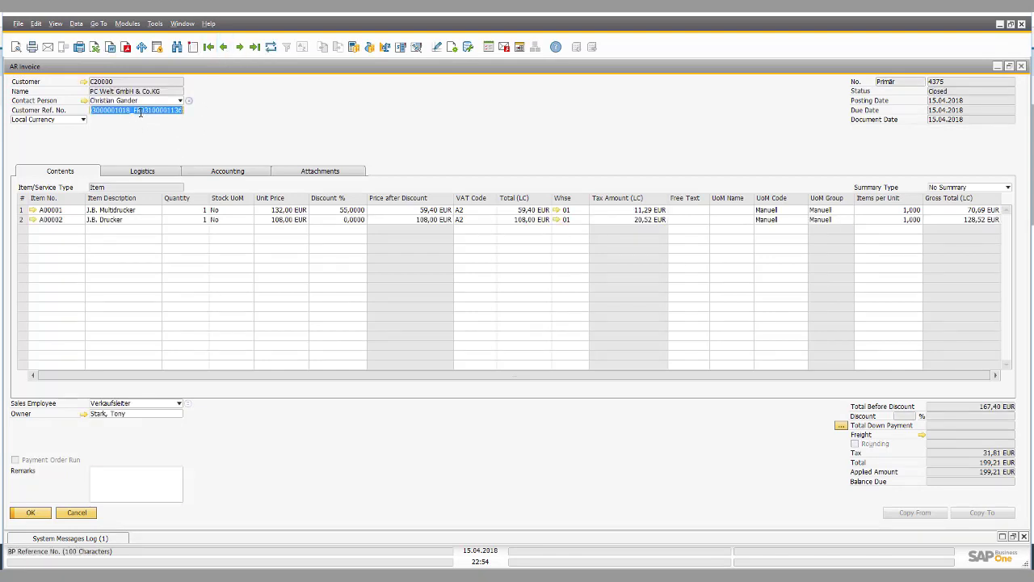
pyautogui.press('Left')
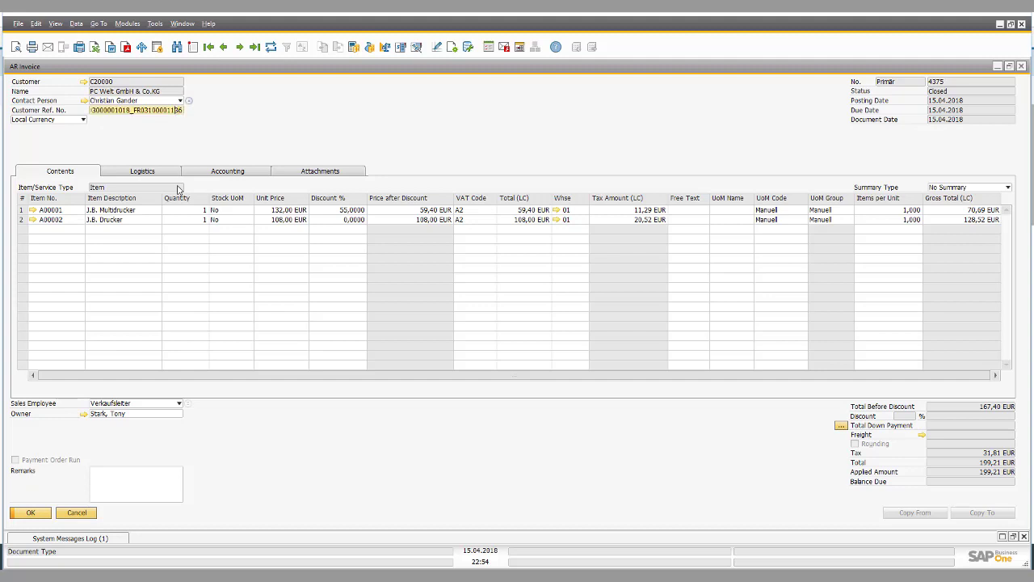
pyautogui.hotkey('shift', 'Right')
pyautogui.hotkey('shift', 'Right')
pyautogui.hotkey('shift', 'Right')
pyautogui.hotkey('shift', 'Right')
pyautogui.hotkey('shift', 'Right')
pyautogui.hotkey('shift', 'Right')
pyautogui.hotkey('shift', 'Right')
pyautogui.hotkey('shift', 'Right')
pyautogui.hotkey('shift', 'Right')
pyautogui.hotkey('shift', 'Right')
pyautogui.hotkey('shift', 'Right')
pyautogui.hotkey('shift', 'Right')
pyautogui.hotkey('shift', 'Right')
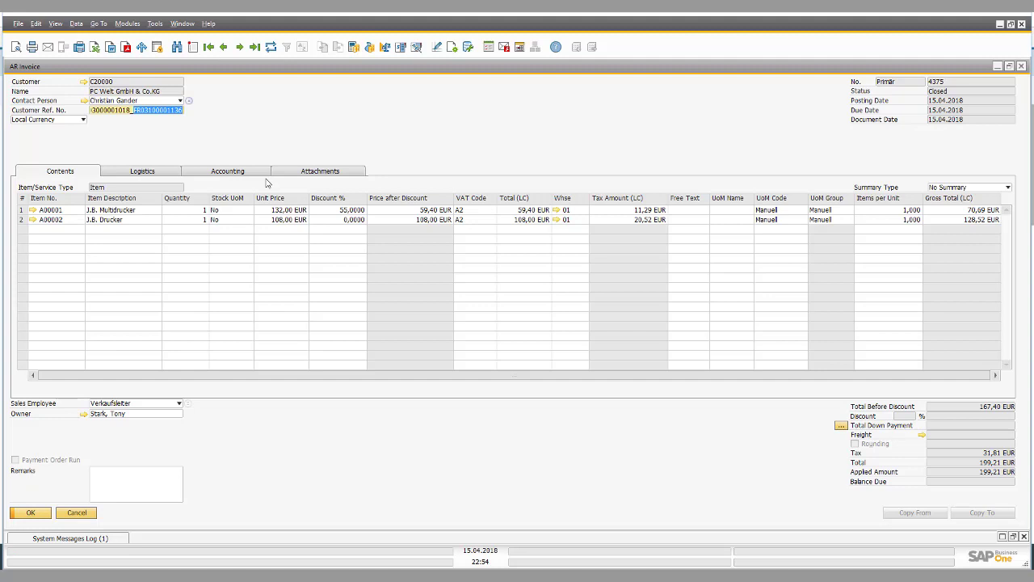
pyautogui.rightClick(301, 134)
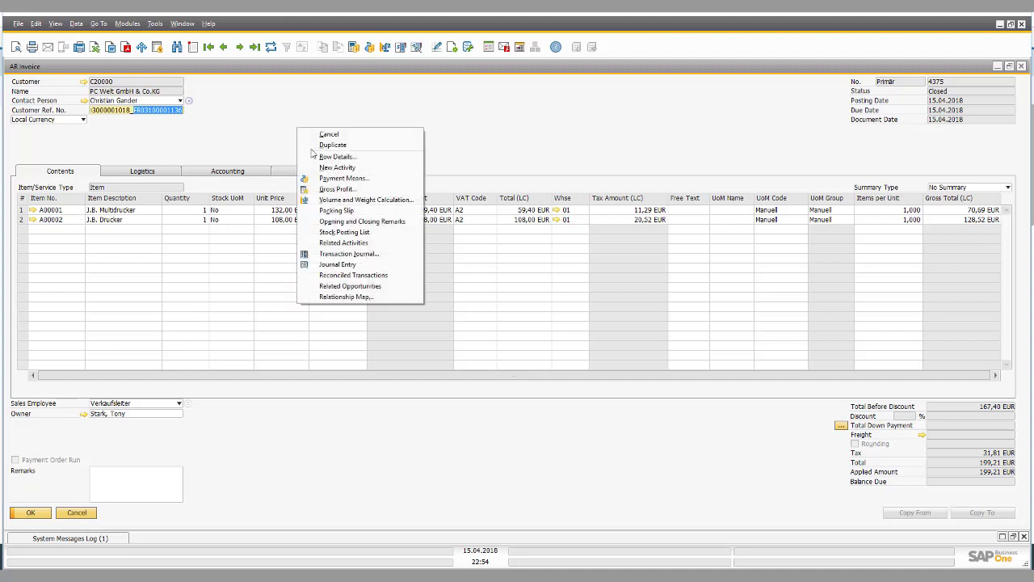
# Trace incoming payment 4262 via the relationship map, review its payment means, then minimize Business One
pyautogui.click(348, 297)
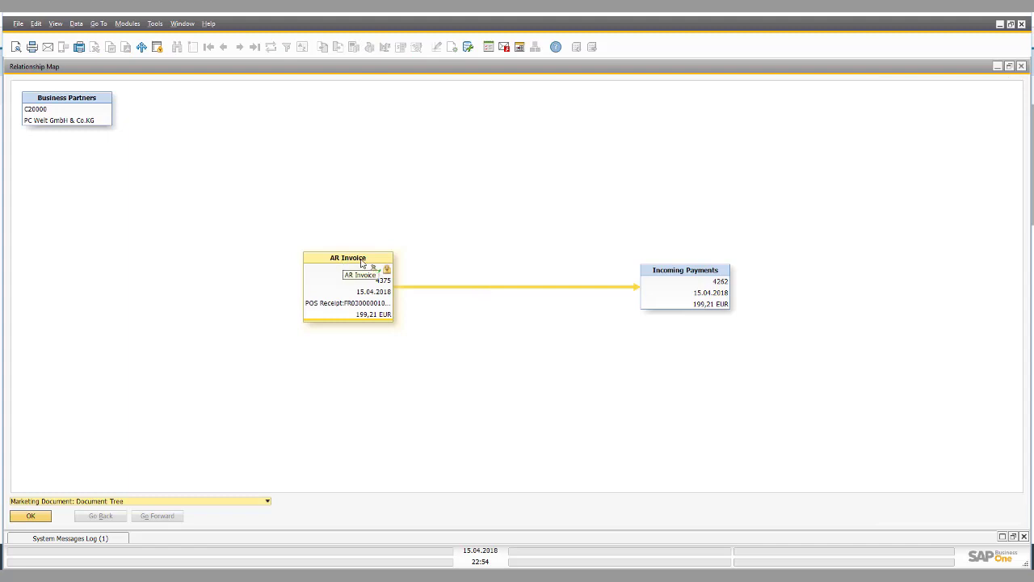
pyautogui.doubleClick(674, 274)
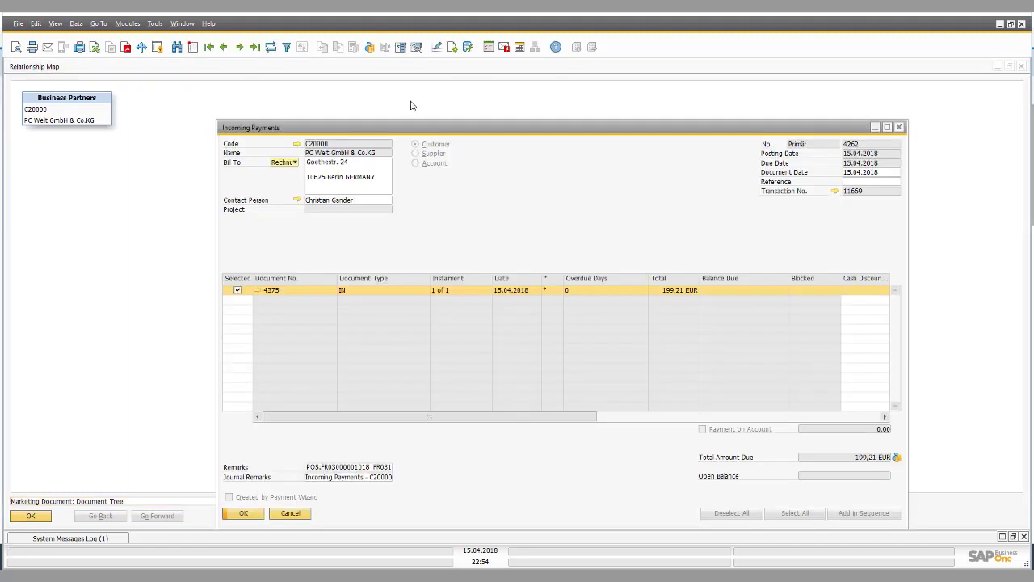
pyautogui.click(369, 47)
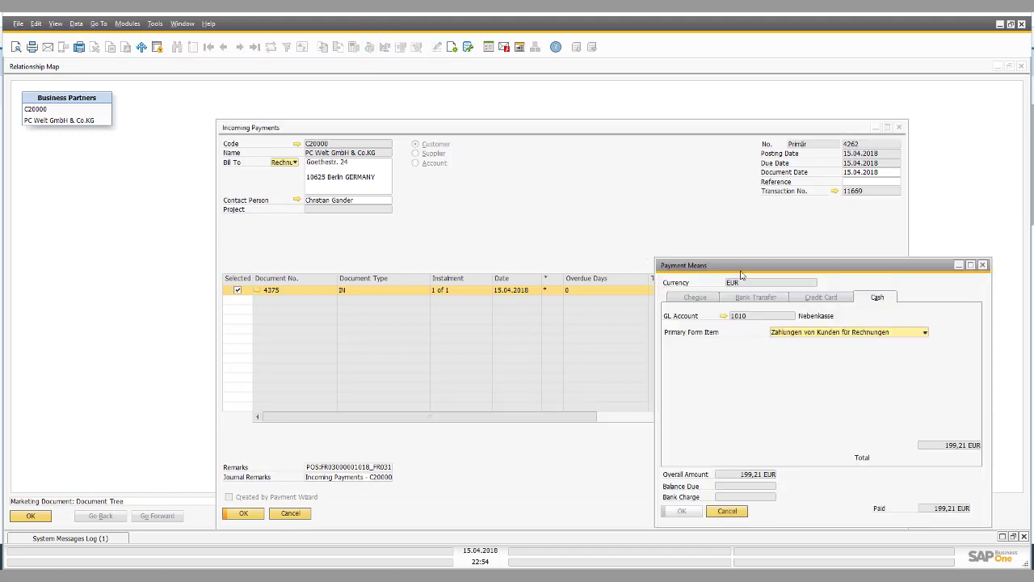
pyautogui.moveTo(742, 274); pyautogui.dragTo(459, 186)
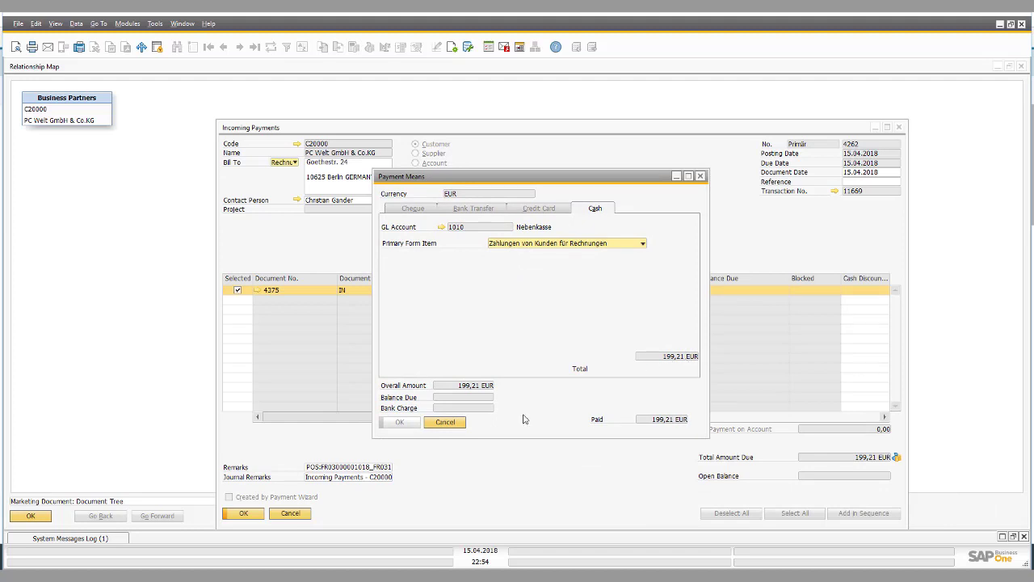
pyautogui.click(455, 422)
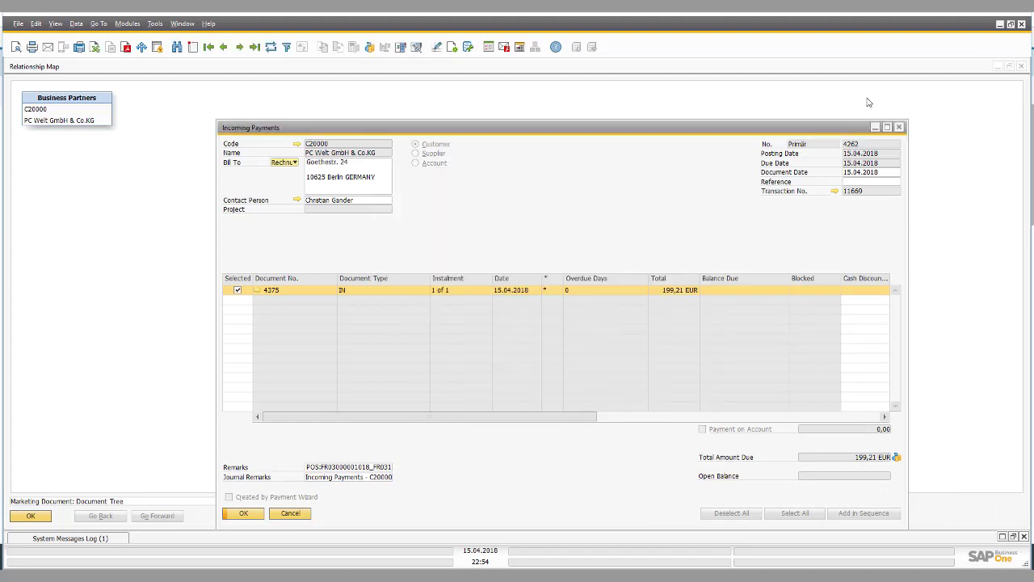
pyautogui.click(999, 25)
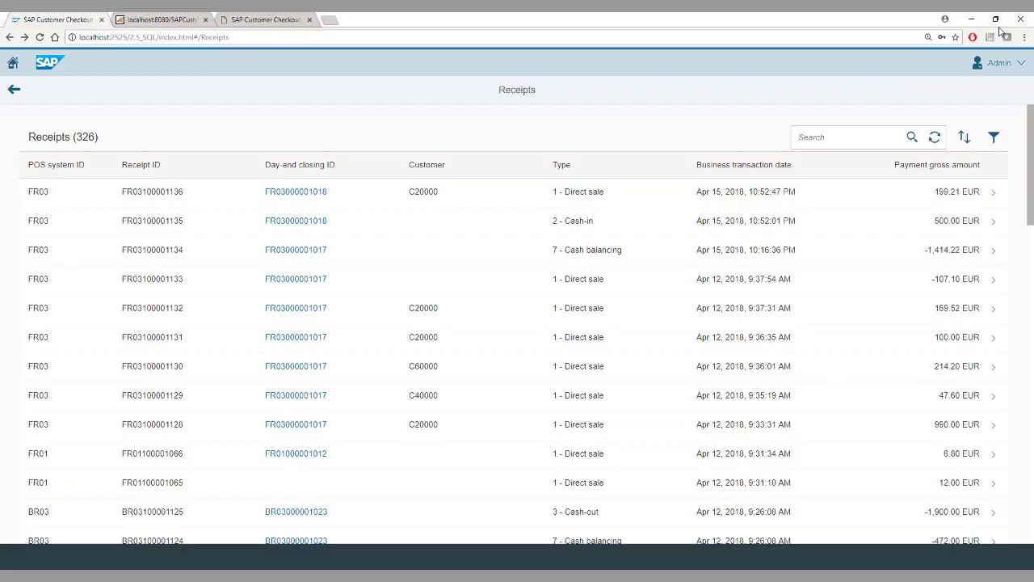
# Switch through the browser tabs back to the POS sales screen with an empty receipt
pyautogui.click(162, 18)
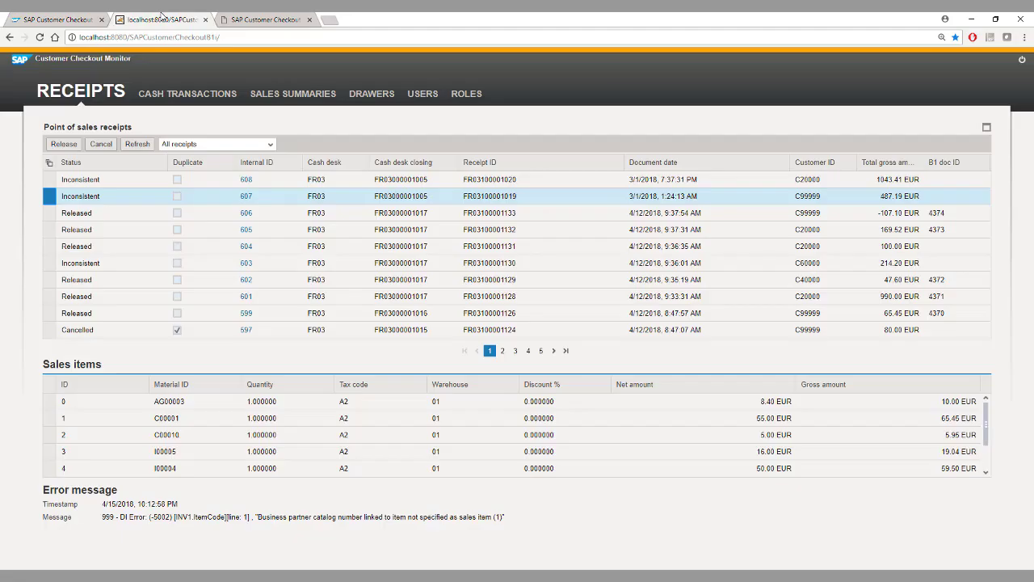
pyautogui.click(261, 18)
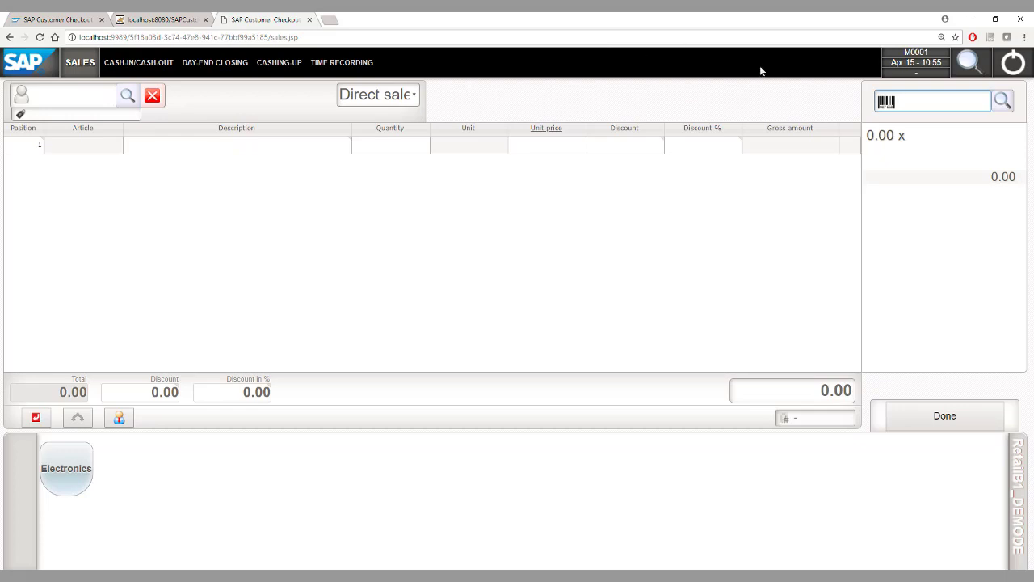
# Add Motherboard BTX and USB Maus from Electronics > Computer to the receipt
pyautogui.click(76, 471)
pyautogui.click(76, 469)
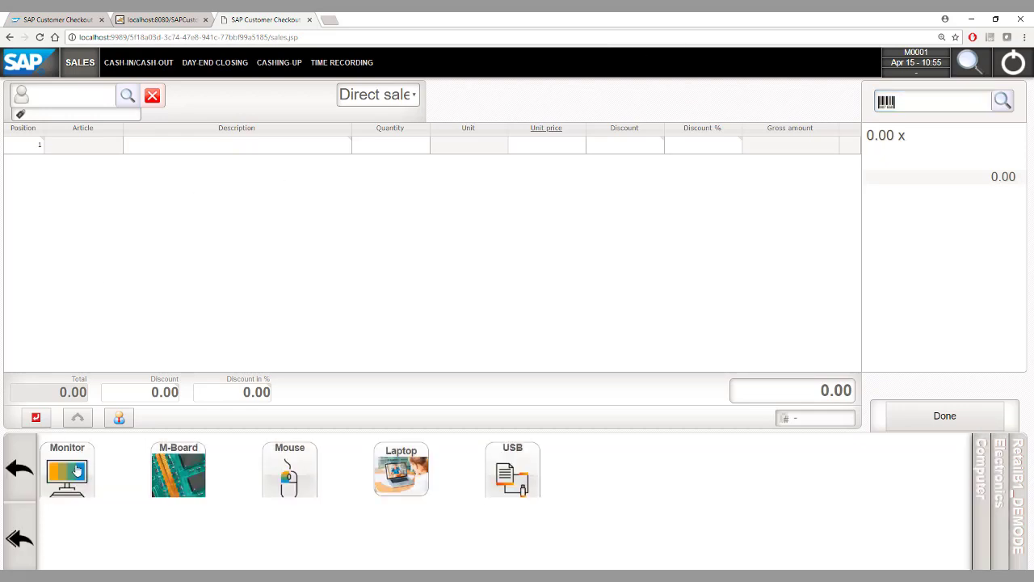
pyautogui.click(187, 477)
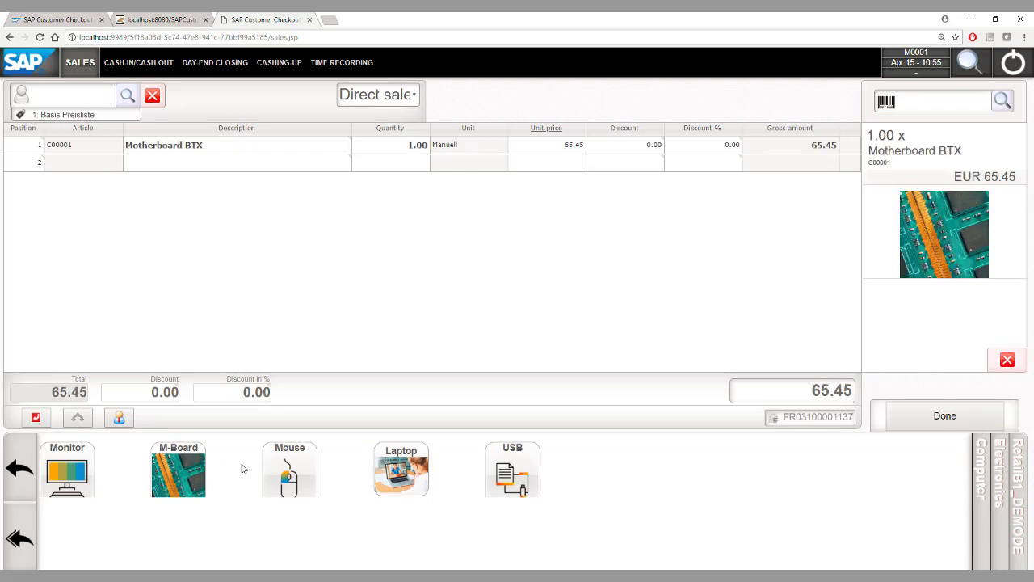
pyautogui.click(292, 468)
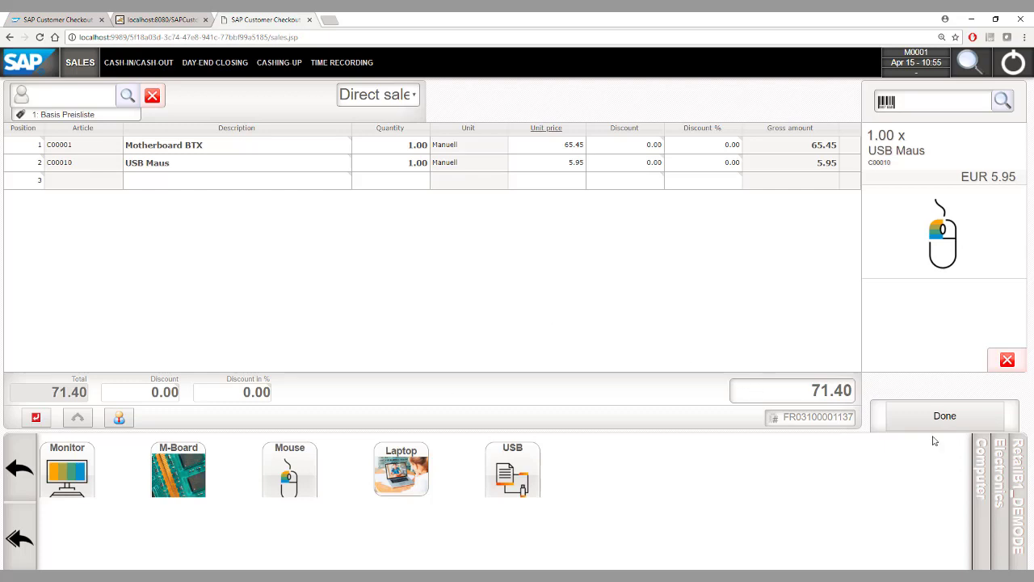
# Pay the 71.40 EUR total by American Express card and post the sale
pyautogui.click(968, 410)
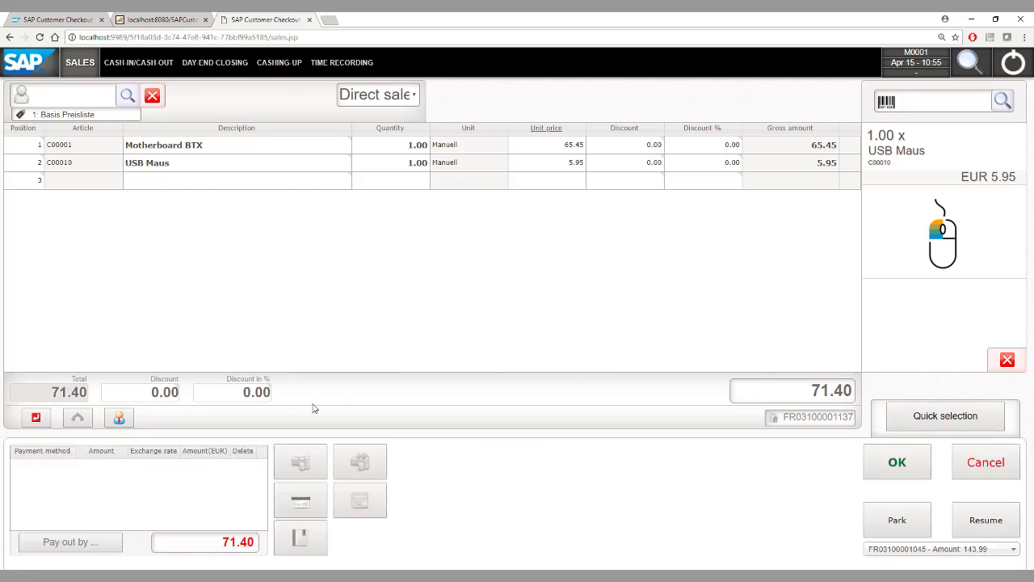
pyautogui.click(312, 502)
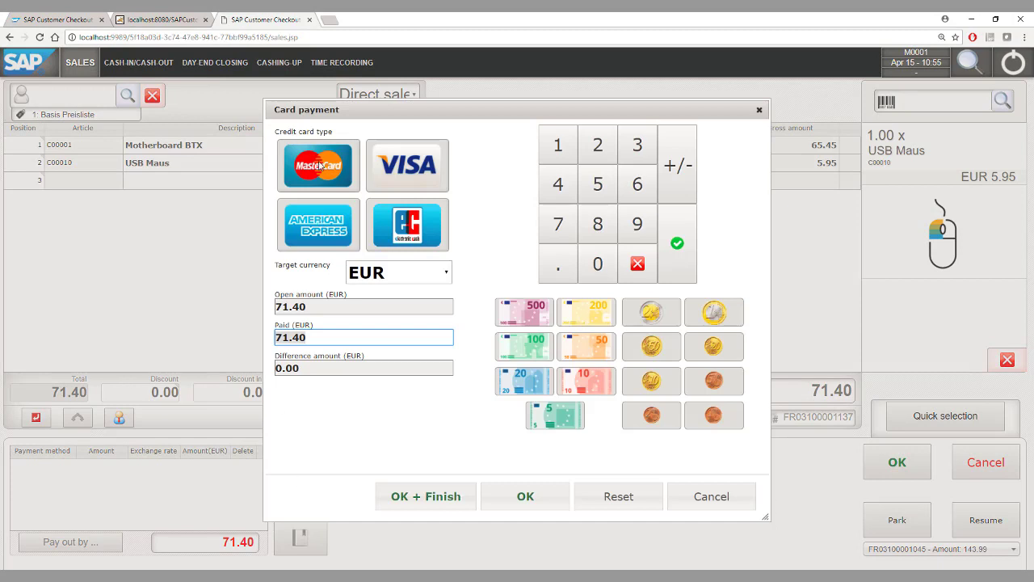
pyautogui.click(321, 228)
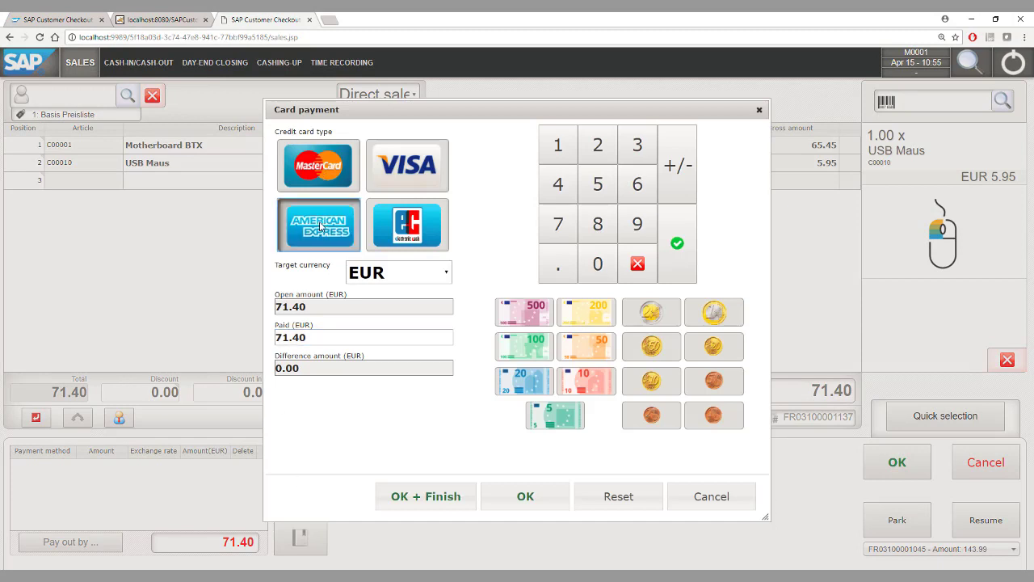
pyautogui.click(327, 337)
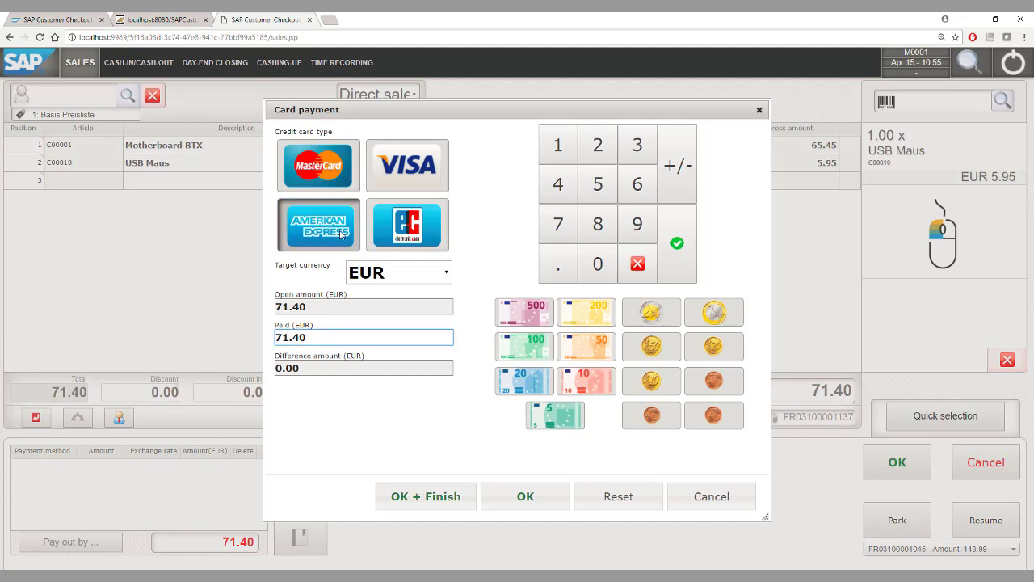
pyautogui.click(526, 499)
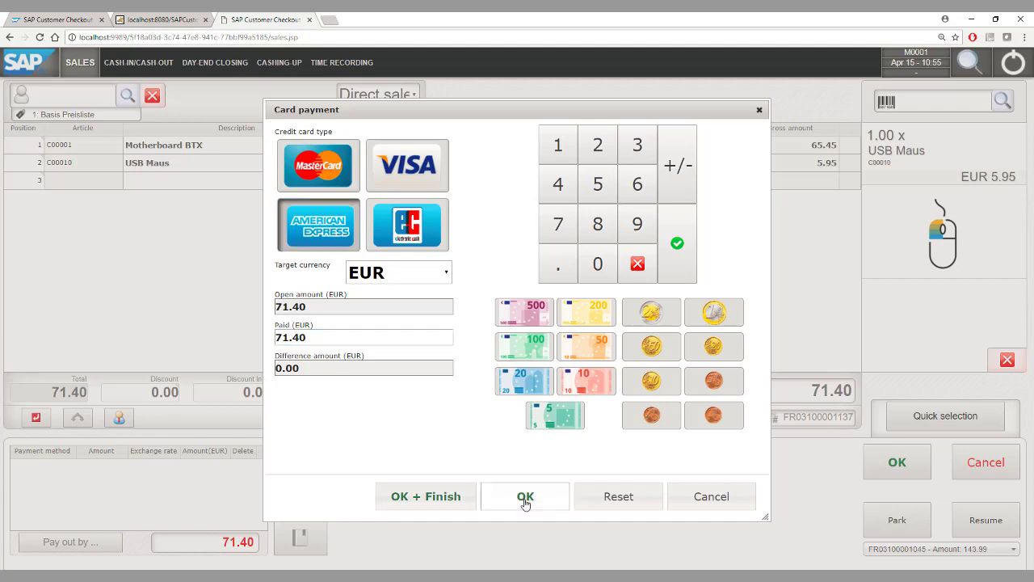
pyautogui.click(872, 467)
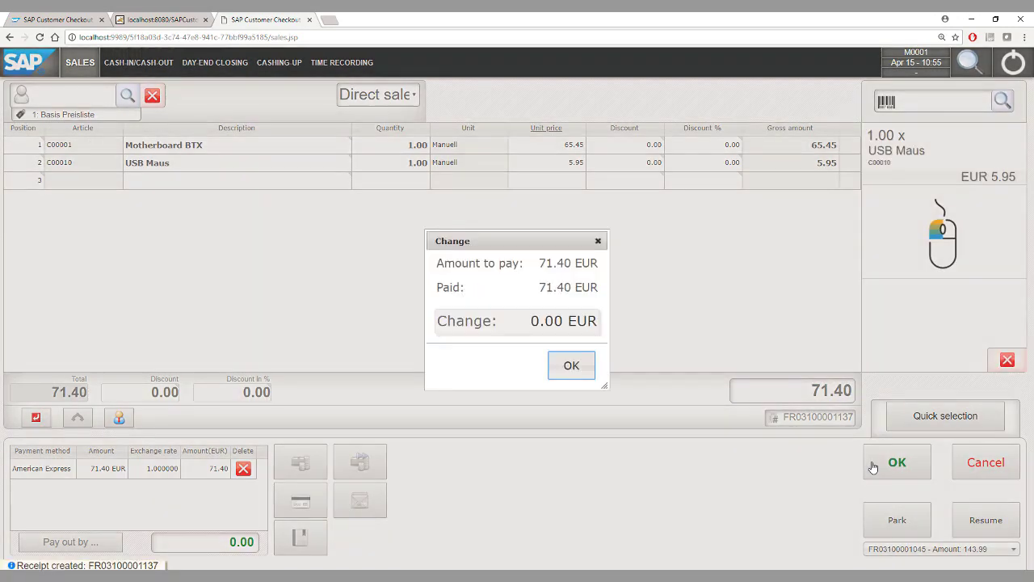
pyautogui.click(572, 366)
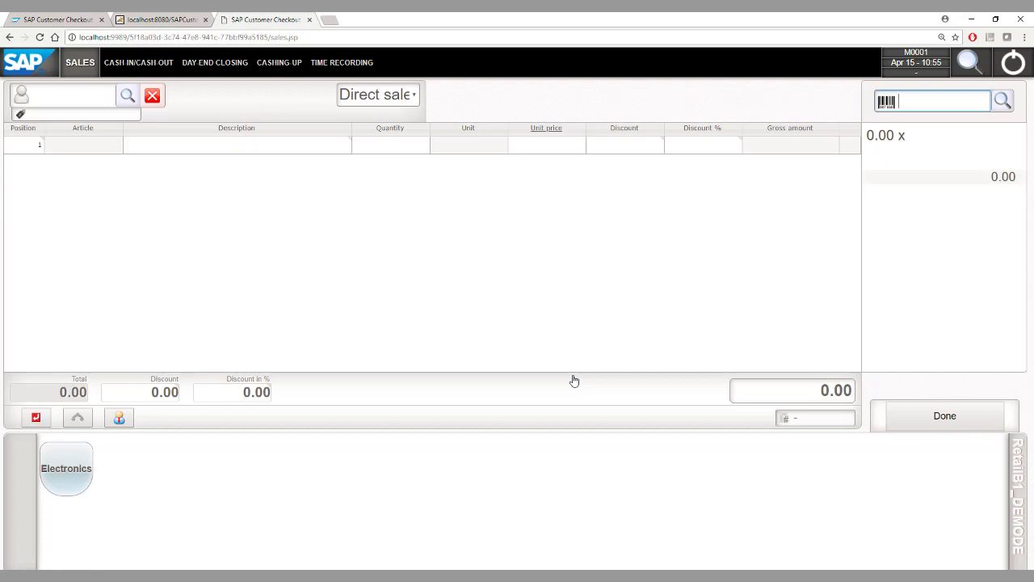
# Load the business customer and add printer A00002 to a new receipt
pyautogui.click(48, 98)
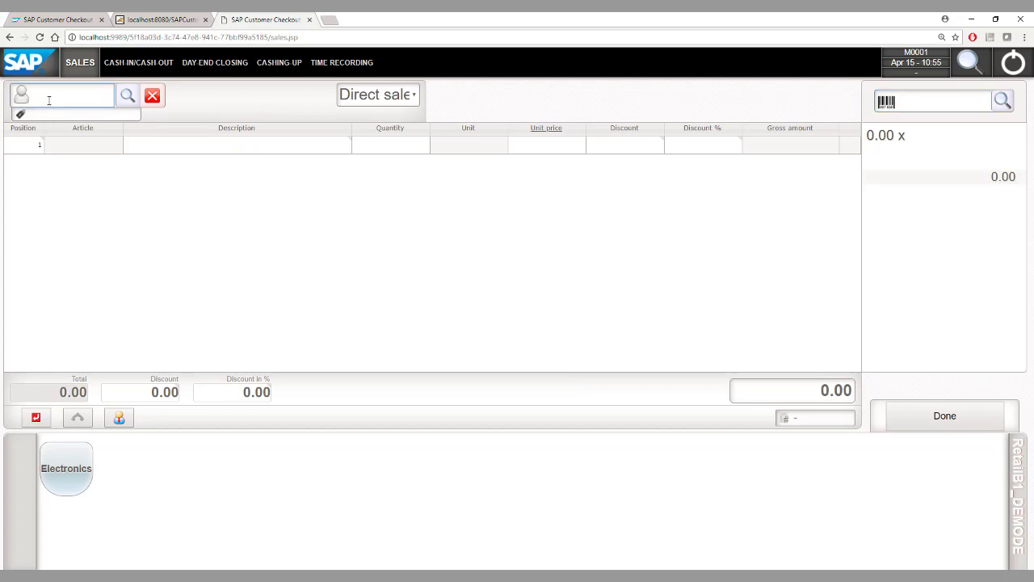
pyautogui.write('C20000')
pyautogui.press('Return')
pyautogui.click(929, 106)
pyautogui.write('S')
pyautogui.press('BackSpace')
pyautogui.write('A00002')
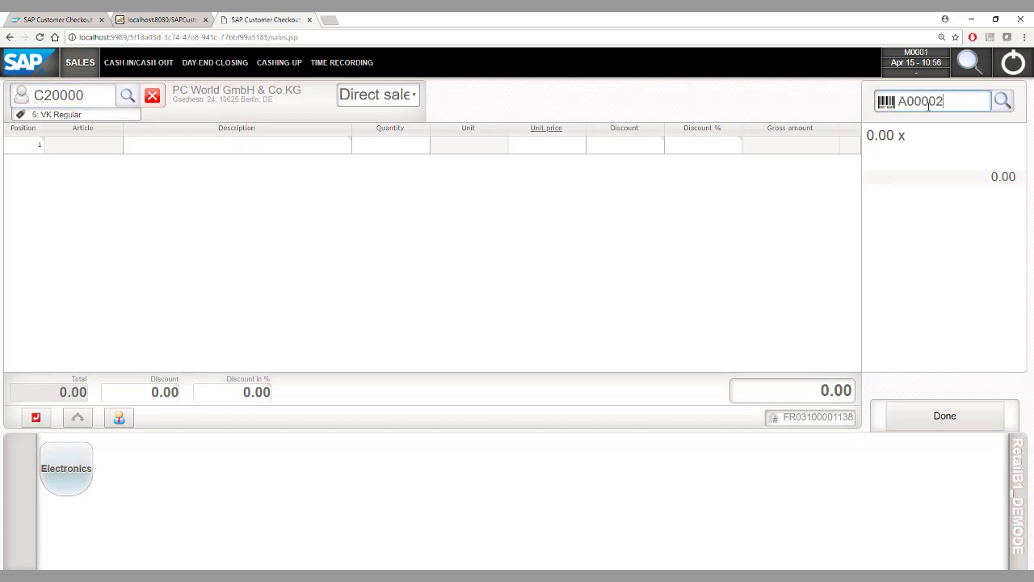
pyautogui.press('Return')
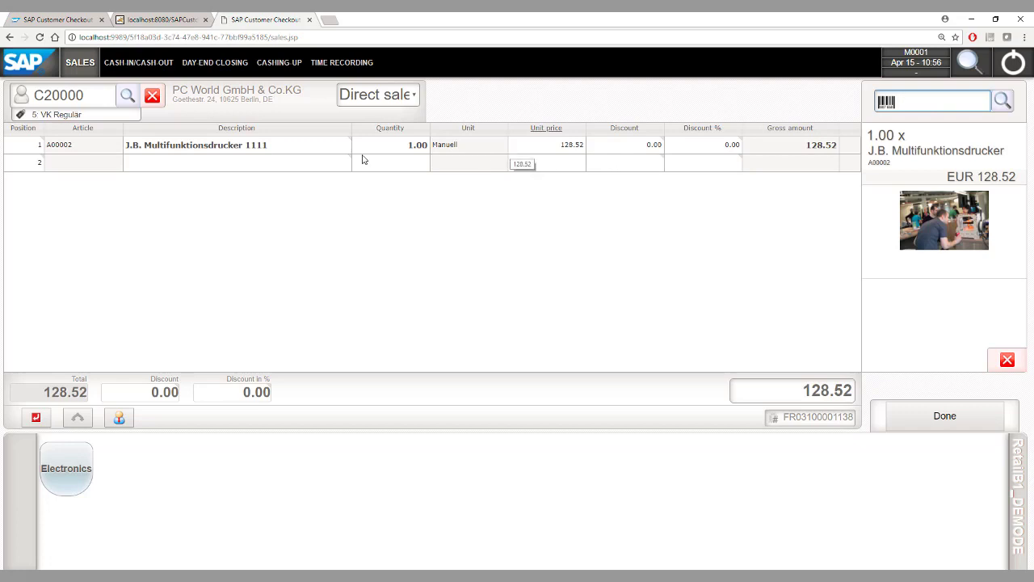
# Set the printer line to quantity 5 at a unit price of 100
pyautogui.click(384, 153)
pyautogui.write('3')
pyautogui.click(456, 159)
pyautogui.click(456, 159)
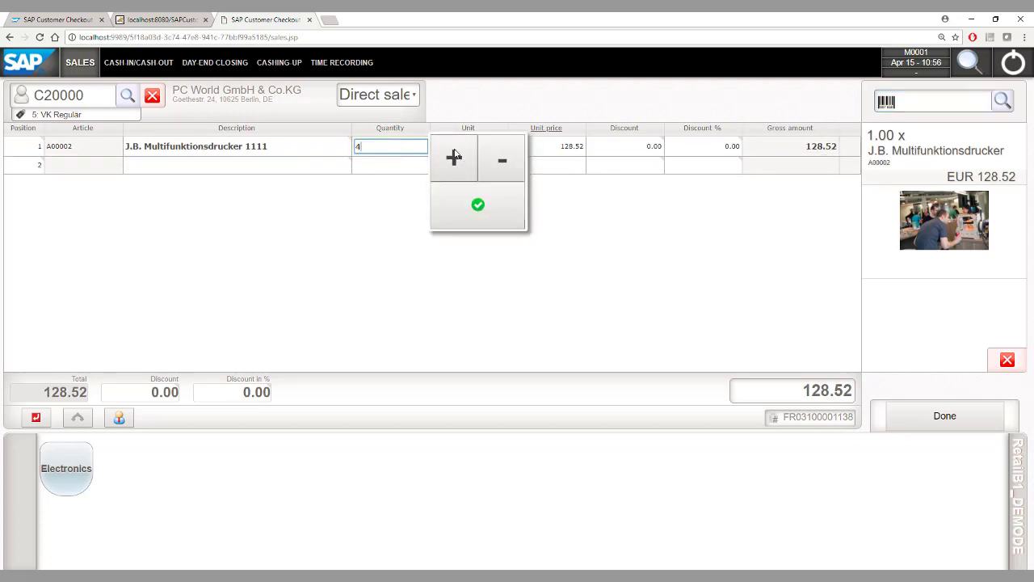
pyautogui.click(479, 202)
pyautogui.click(540, 146)
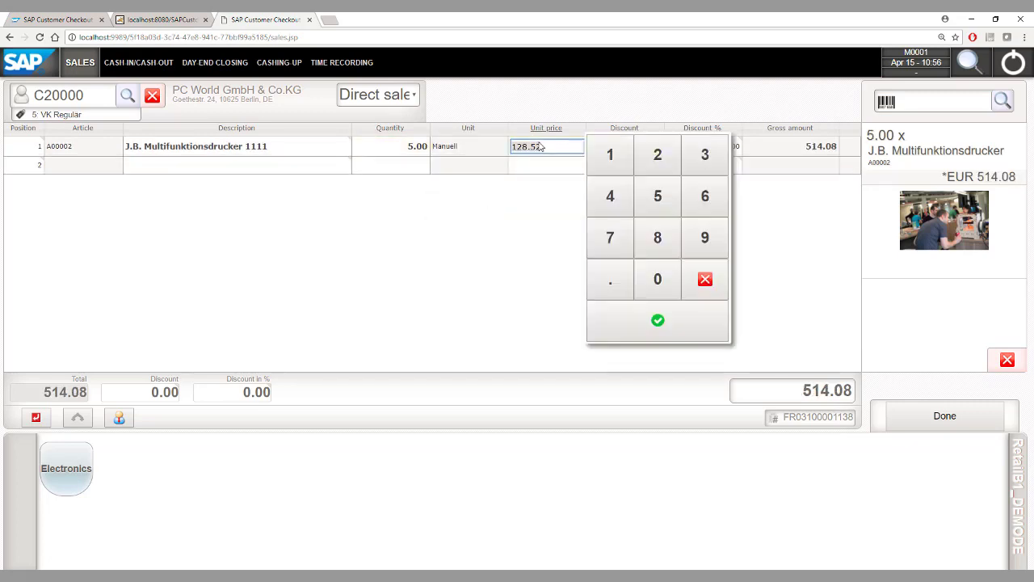
pyautogui.write('100')
pyautogui.press('Return')
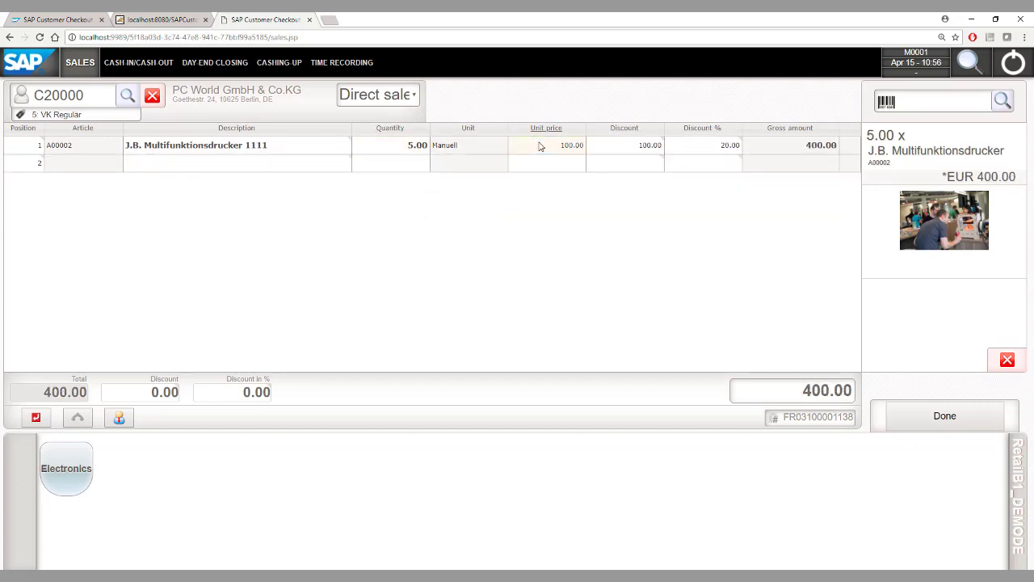
# Apply a 50% discount to line 1
pyautogui.click(699, 153)
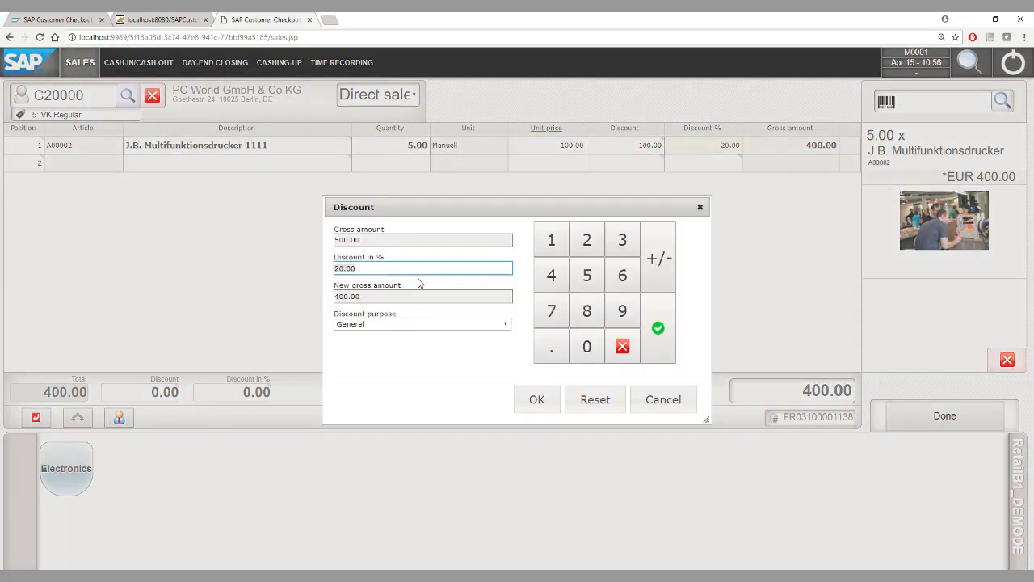
pyautogui.write('50')
pyautogui.press('Return')
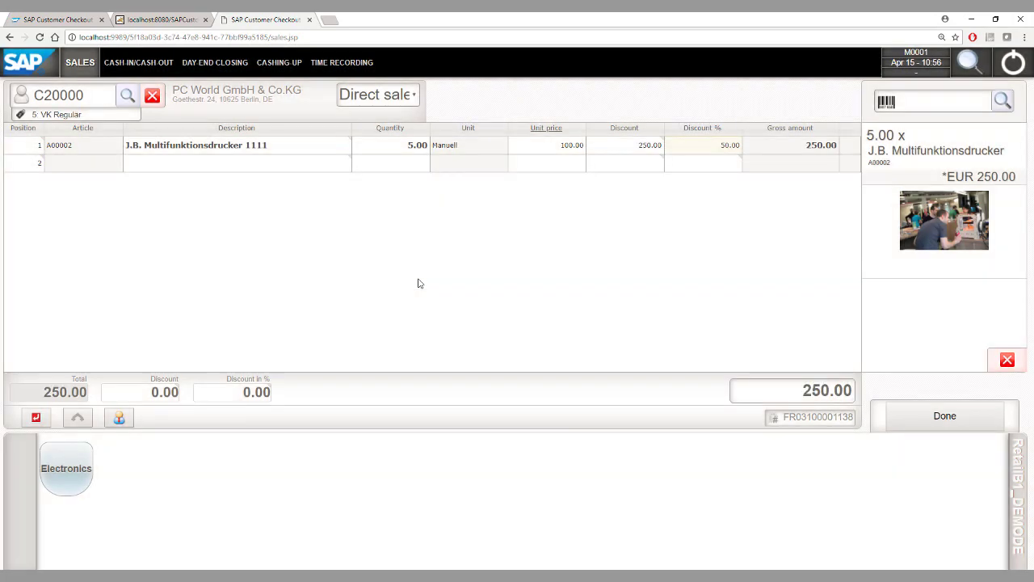
# Add article A00003 as line 2 with a unit price of 100.00
pyautogui.click(939, 107)
pyautogui.write('A00003')
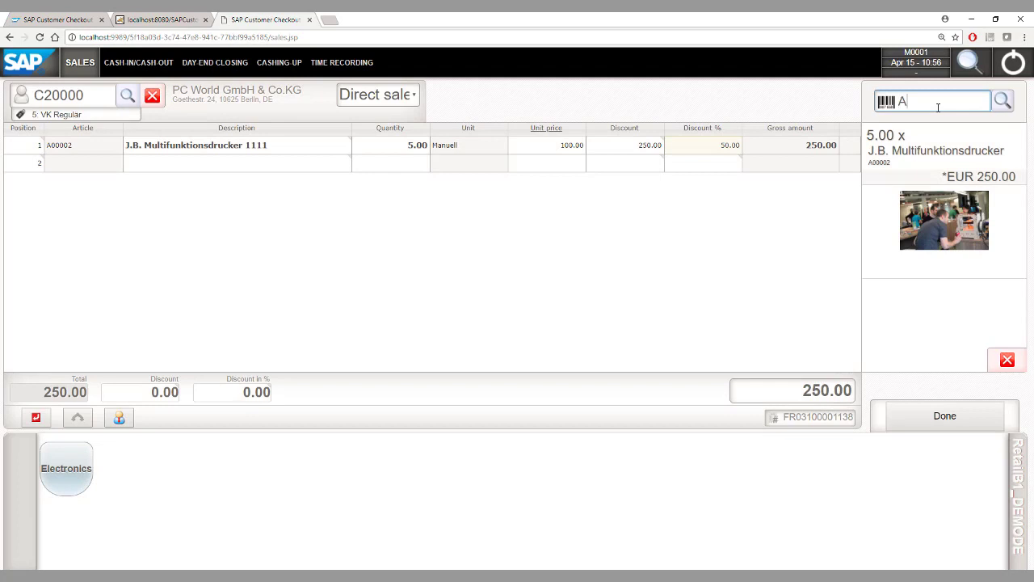
pyautogui.press('Return')
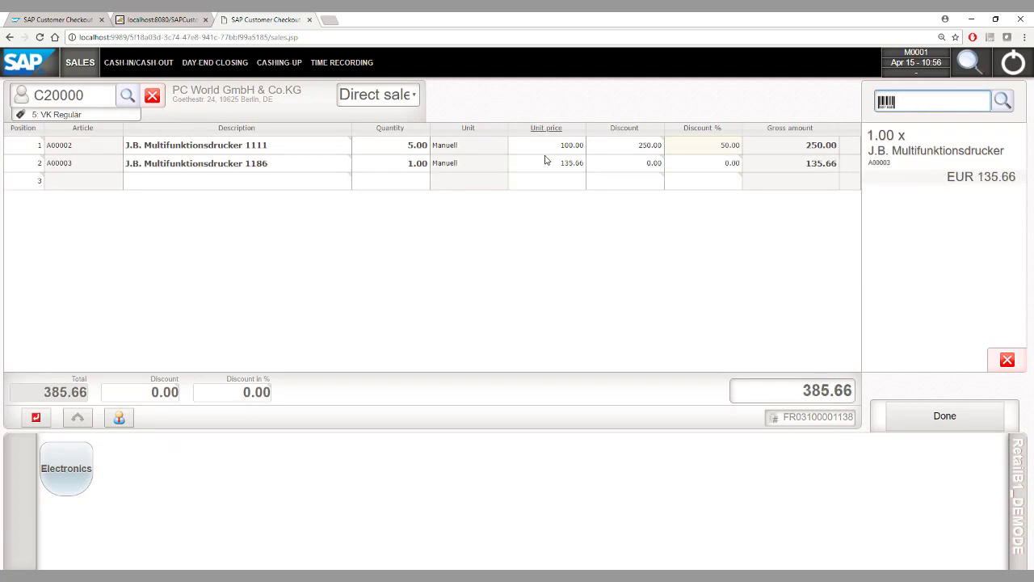
pyautogui.click(549, 166)
pyautogui.write('100')
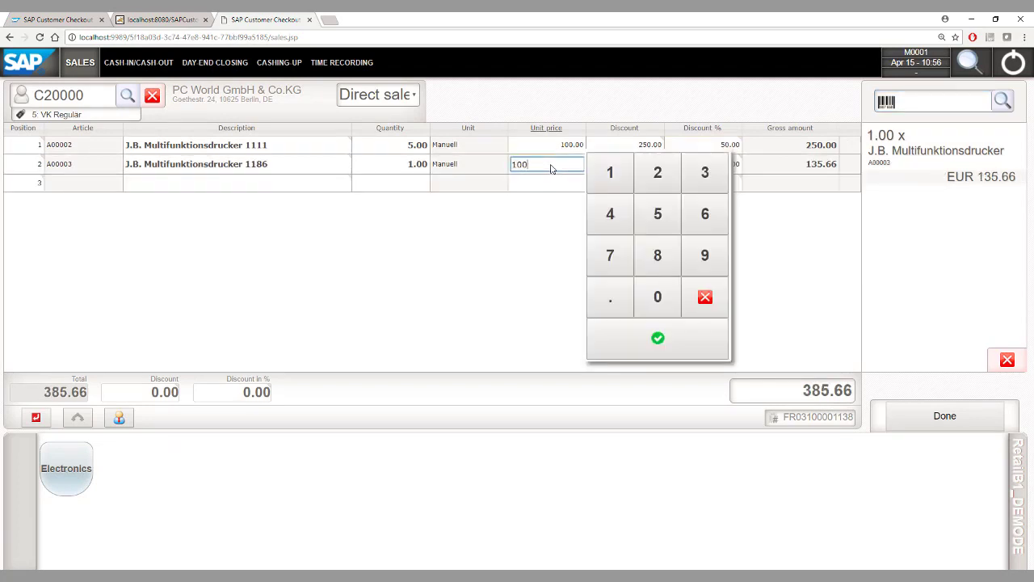
pyautogui.press('Return')
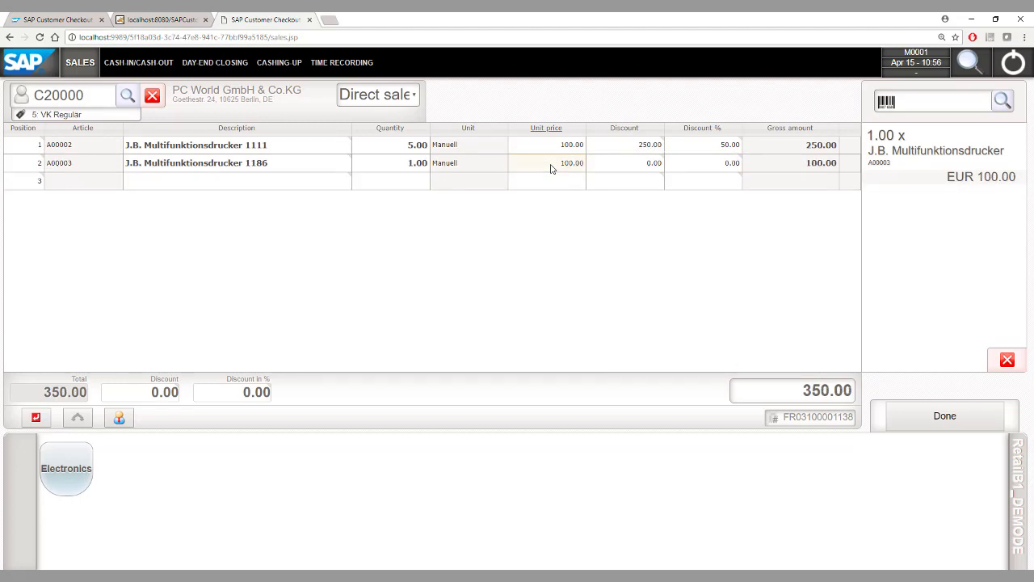
# Give line 2 a 90% discount, authorised with the Admin super user's credentials
pyautogui.click(710, 170)
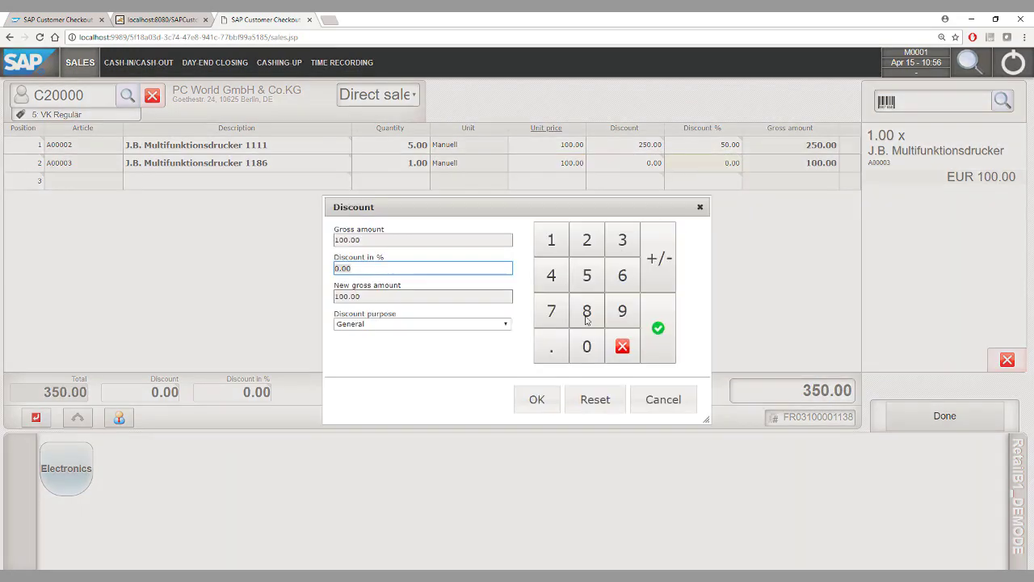
pyautogui.click(623, 312)
pyautogui.click(587, 346)
pyautogui.click(537, 400)
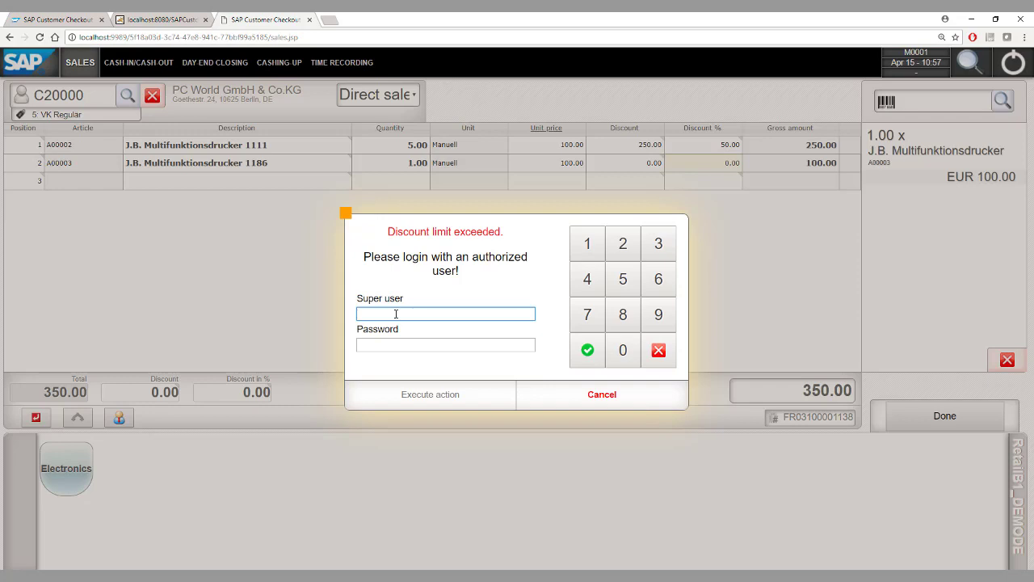
pyautogui.write('Admin')
pyautogui.press('Tab')
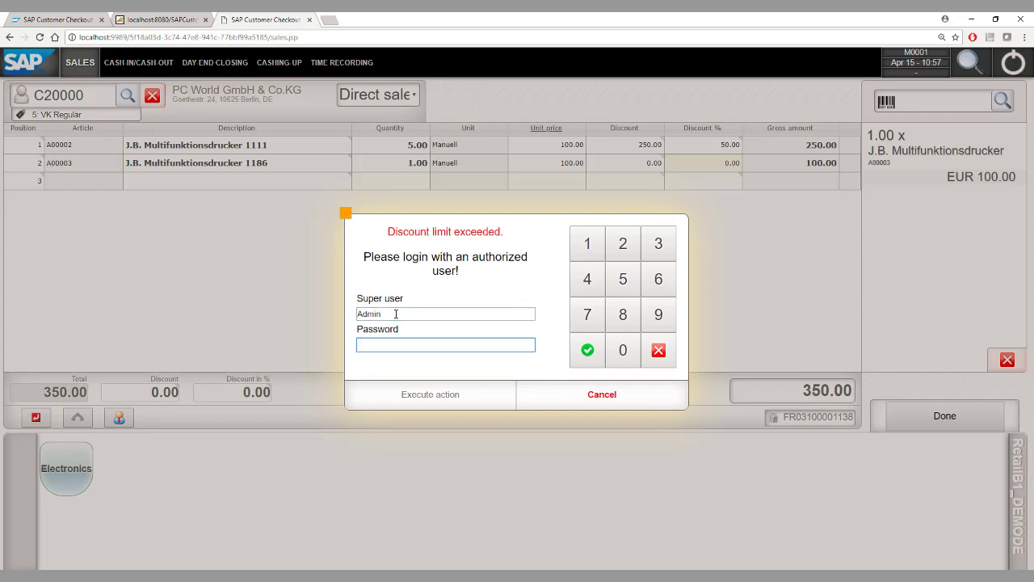
pyautogui.write('password')
pyautogui.press('Return')
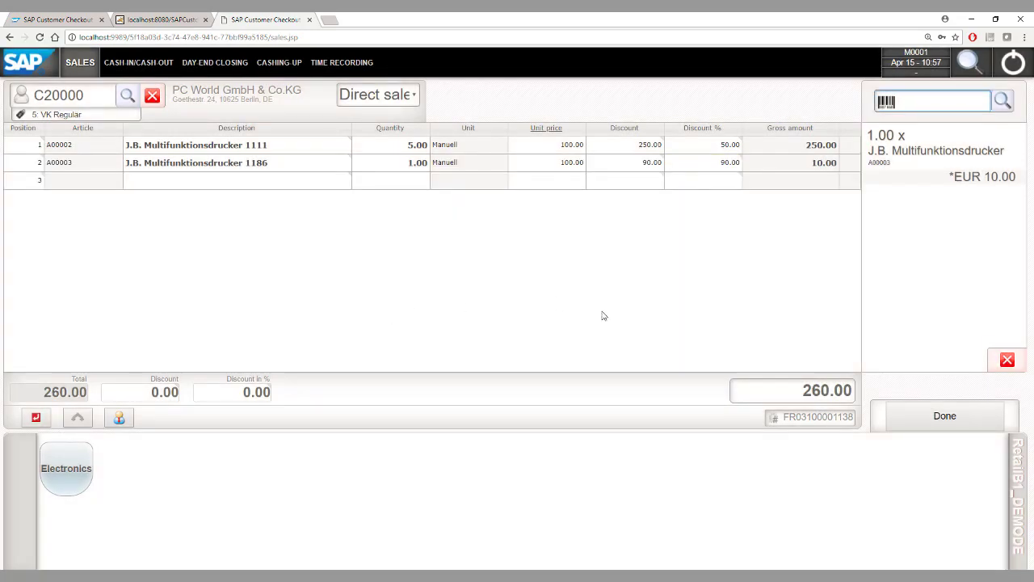
# Move to payment, then cancel the receipt discount and salesperson dialogs without changes
pyautogui.click(942, 416)
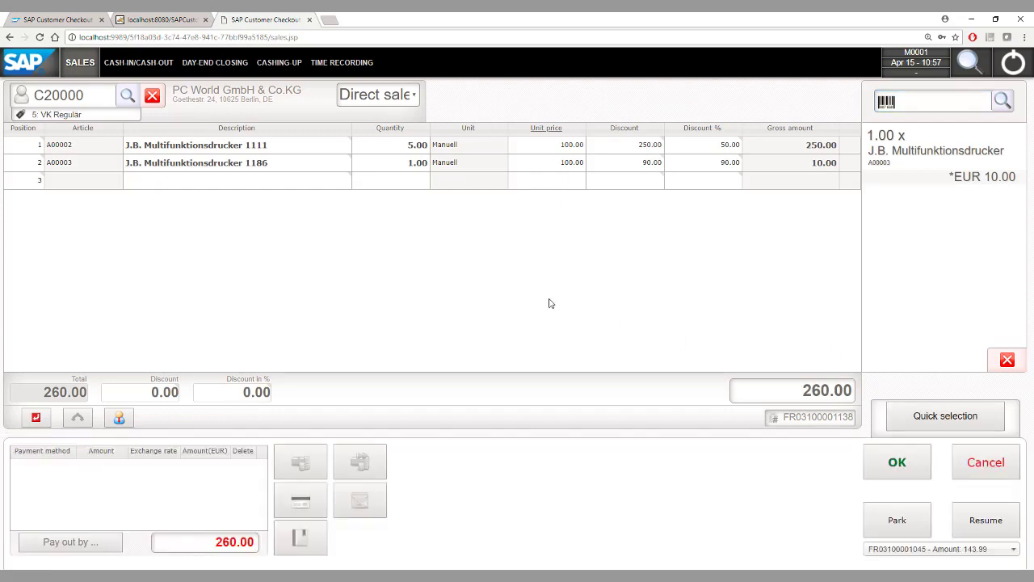
pyautogui.click(225, 401)
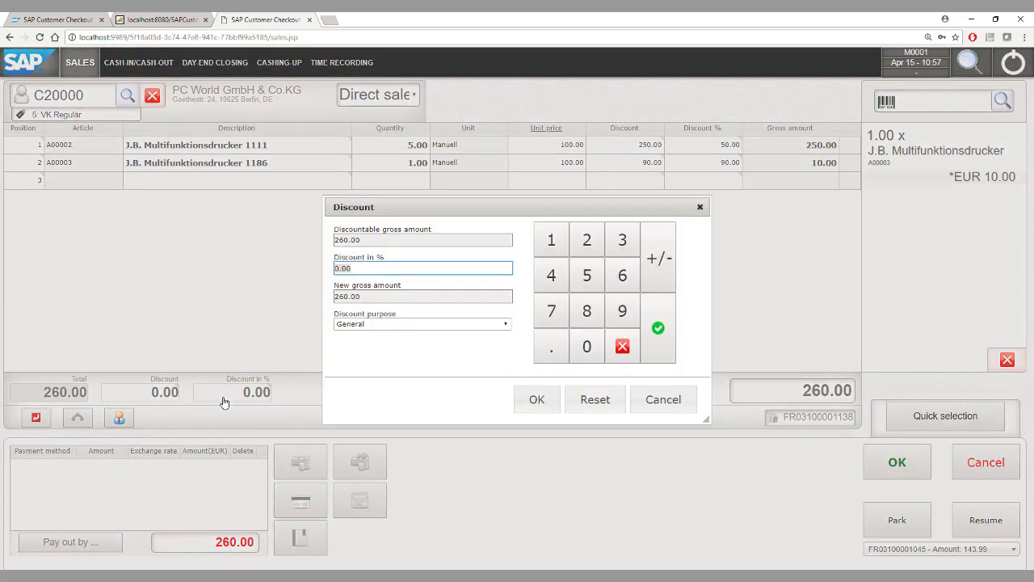
pyautogui.click(663, 404)
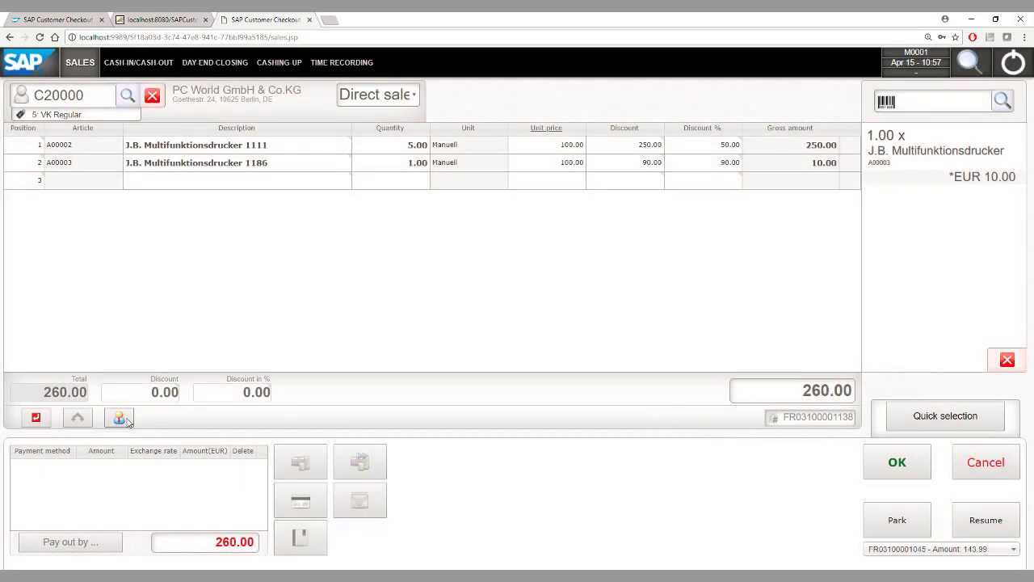
pyautogui.click(119, 417)
pyautogui.click(503, 297)
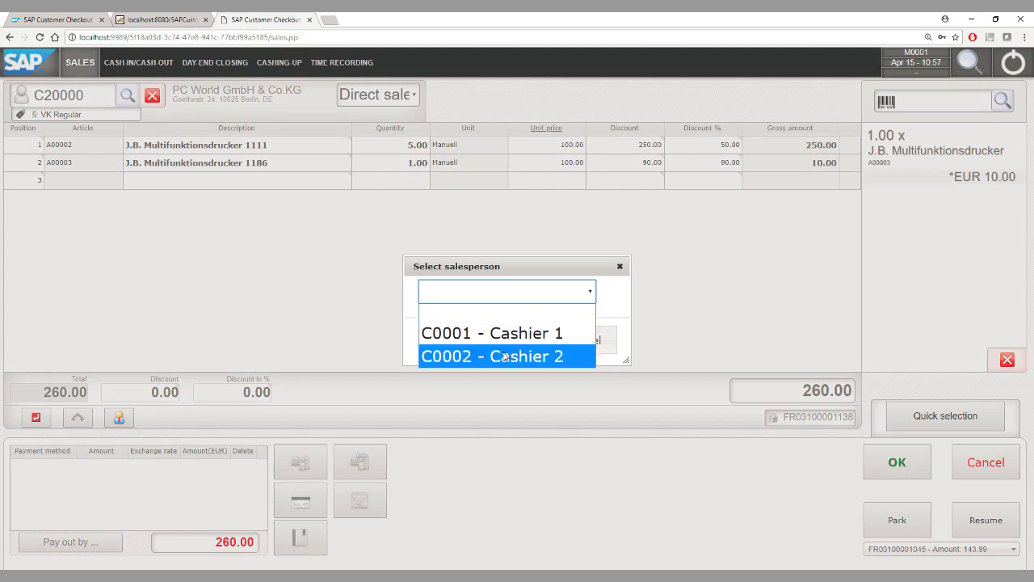
pyautogui.click(612, 303)
pyautogui.click(583, 339)
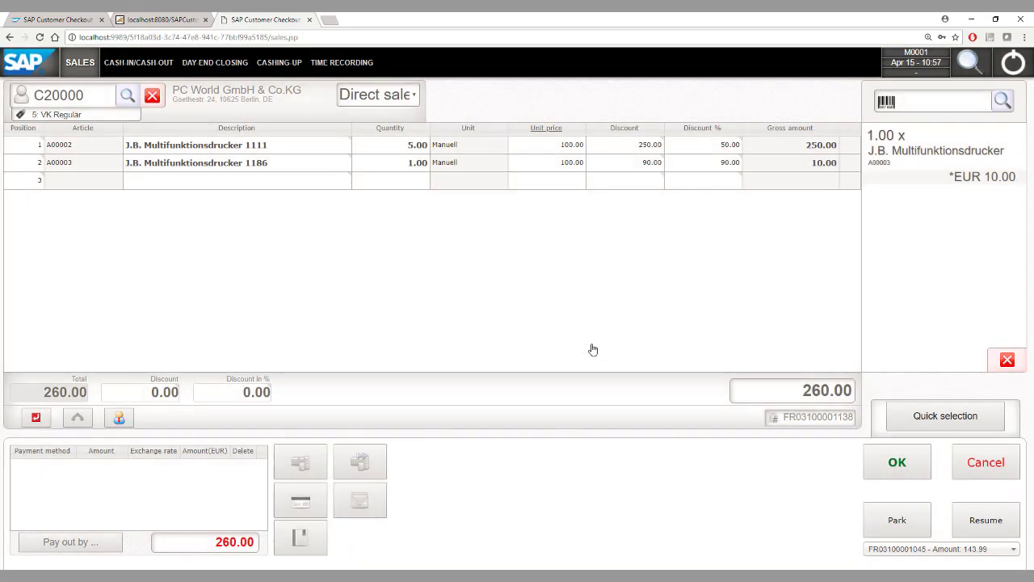
# Review line 1's article details (salesperson, tax rate, stock location 01) and keep them unchanged
pyautogui.click(23, 147)
pyautogui.click(23, 146)
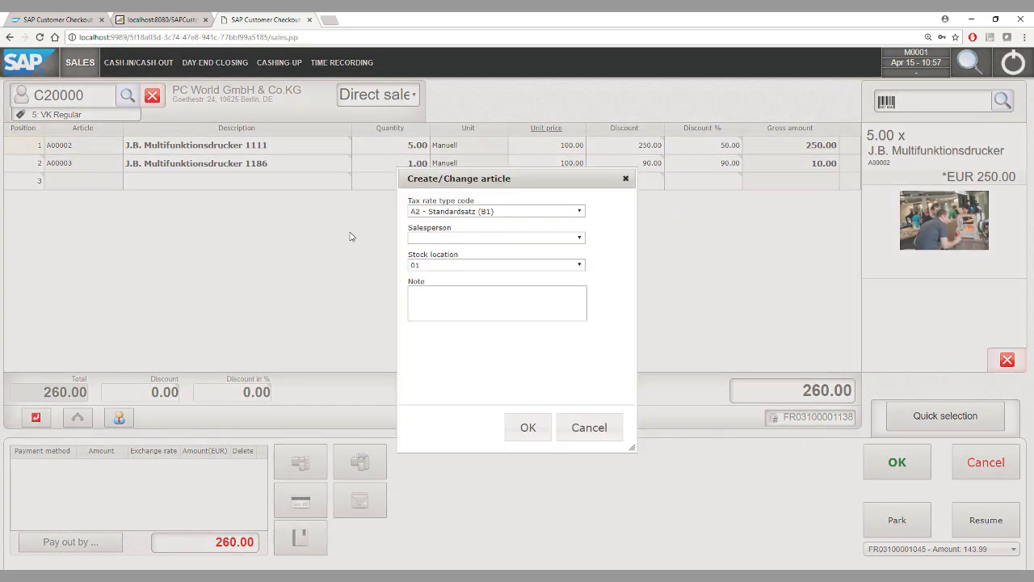
pyautogui.click(504, 240)
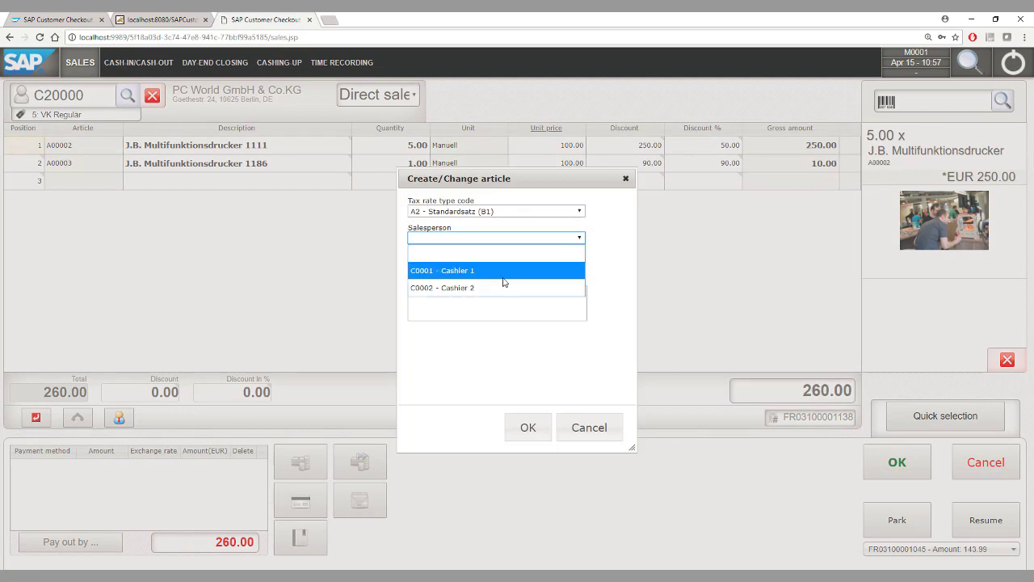
pyautogui.click(592, 297)
pyautogui.click(510, 214)
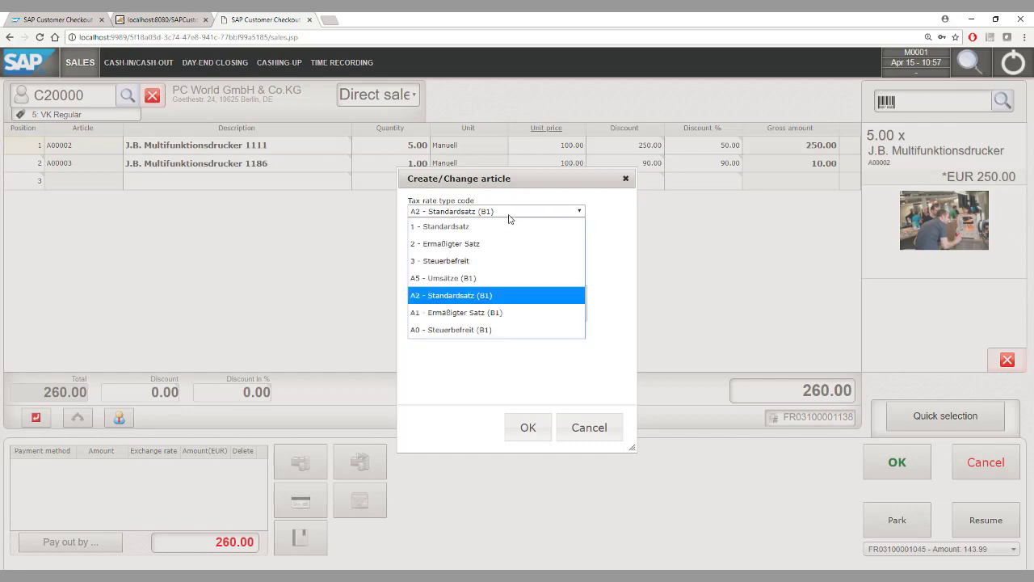
pyautogui.click(593, 230)
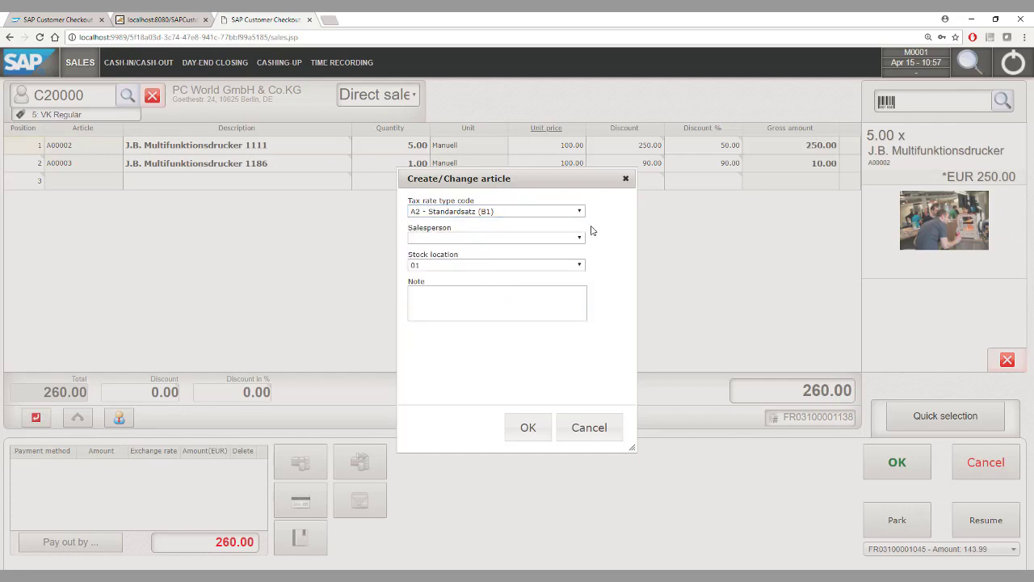
pyautogui.click(499, 268)
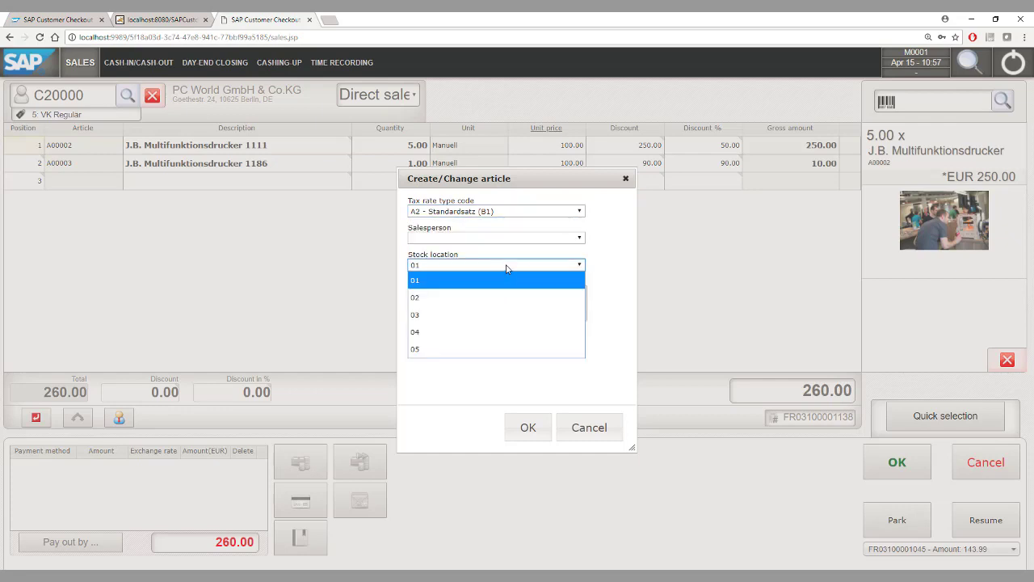
pyautogui.click(618, 296)
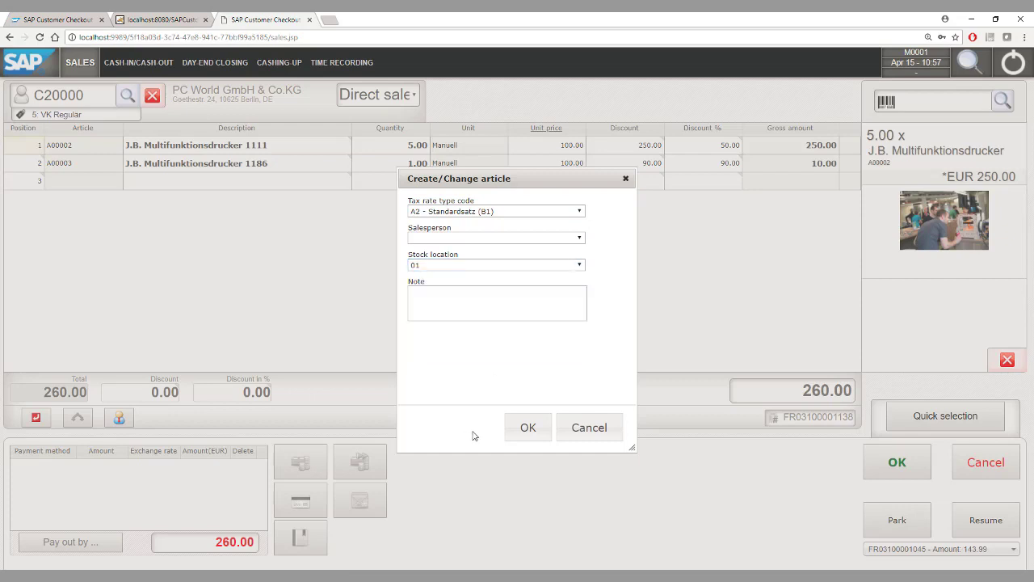
pyautogui.click(512, 430)
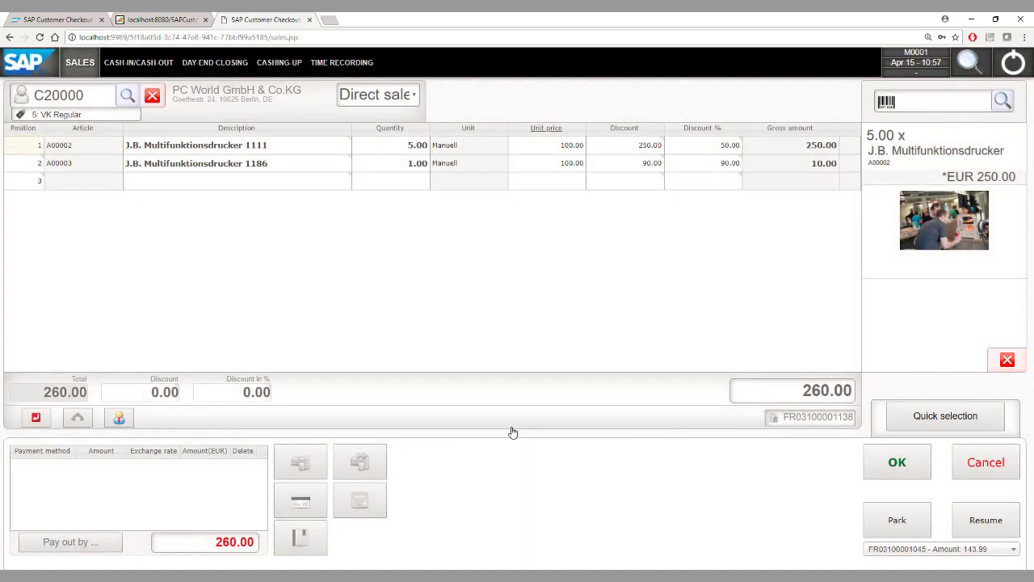
pyautogui.click(300, 461)
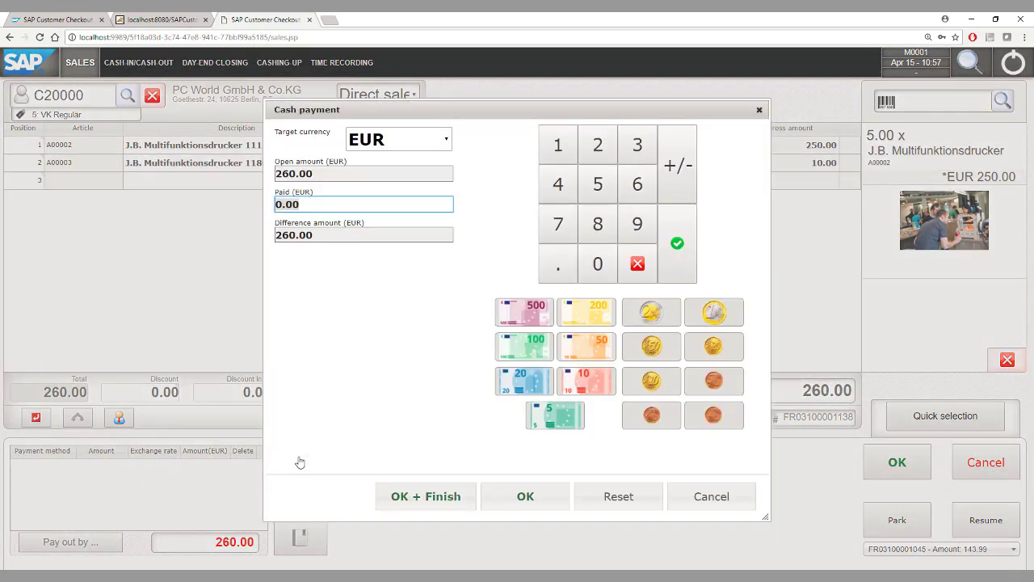
pyautogui.click(386, 142)
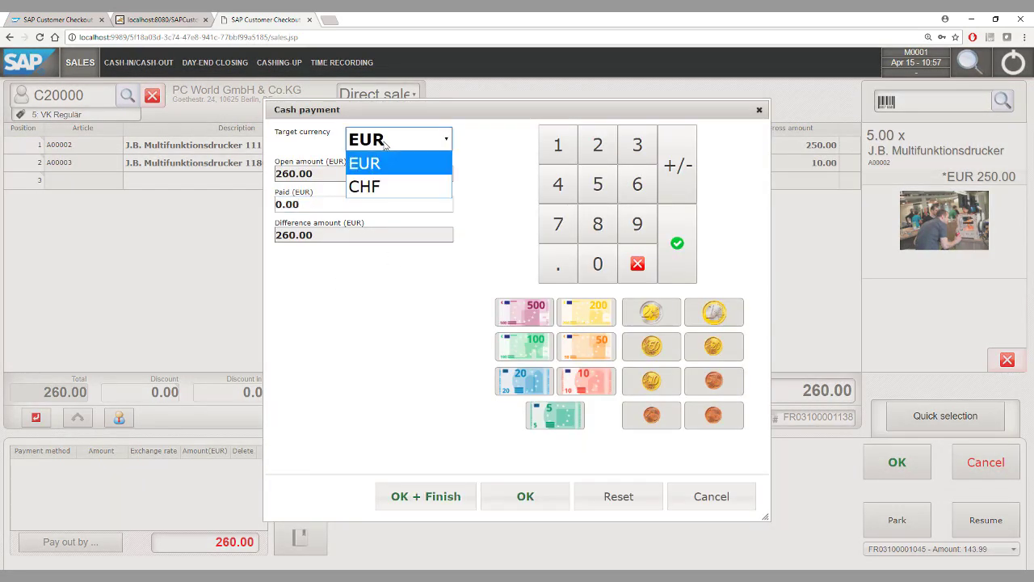
pyautogui.click(386, 186)
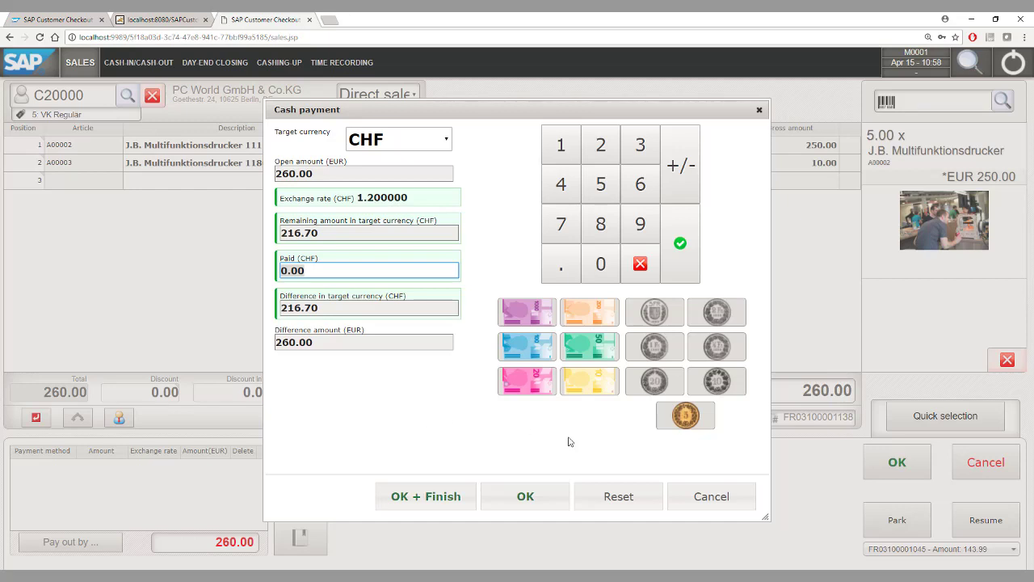
pyautogui.click(715, 494)
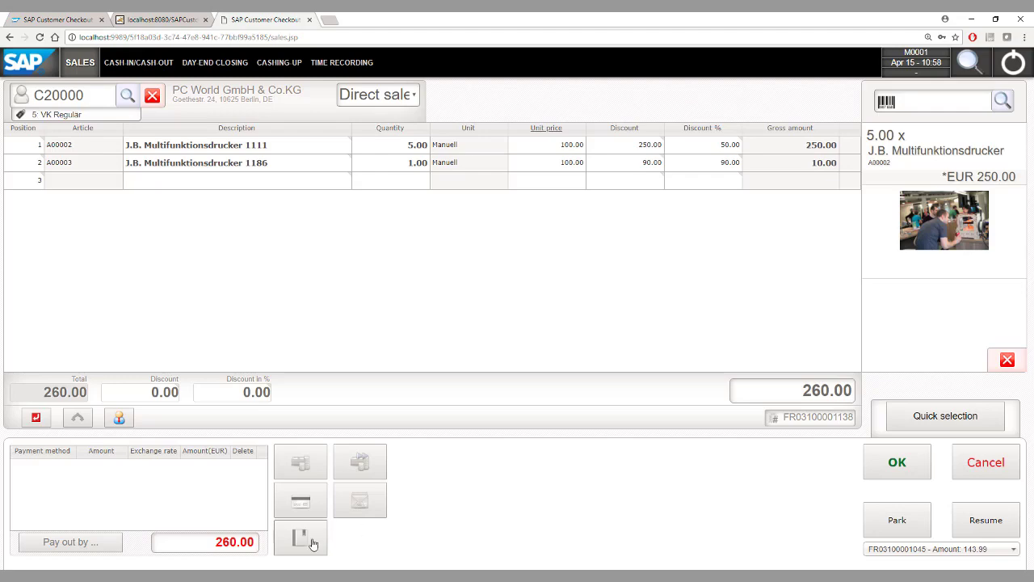
pyautogui.click(311, 542)
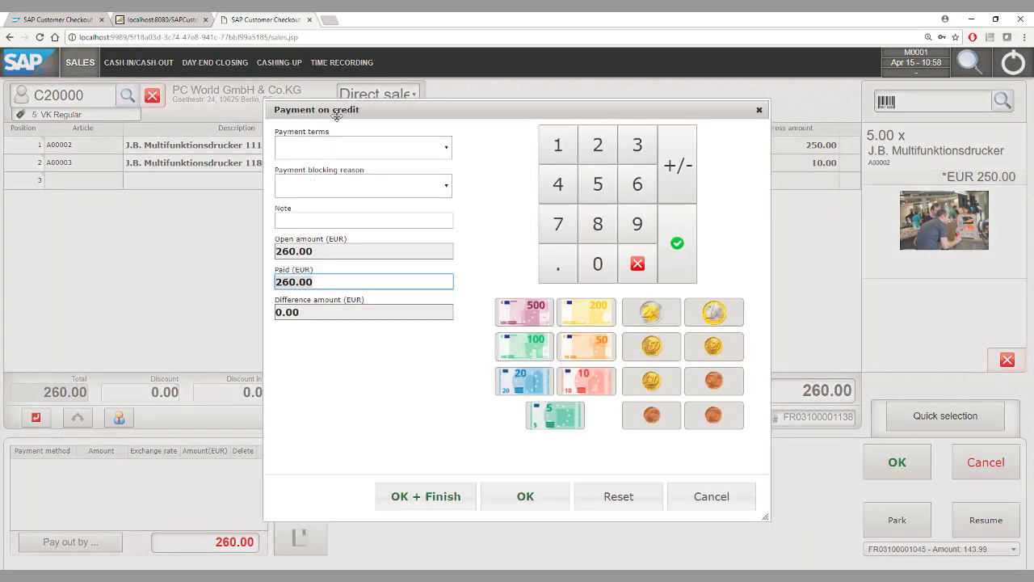
pyautogui.click(363, 147)
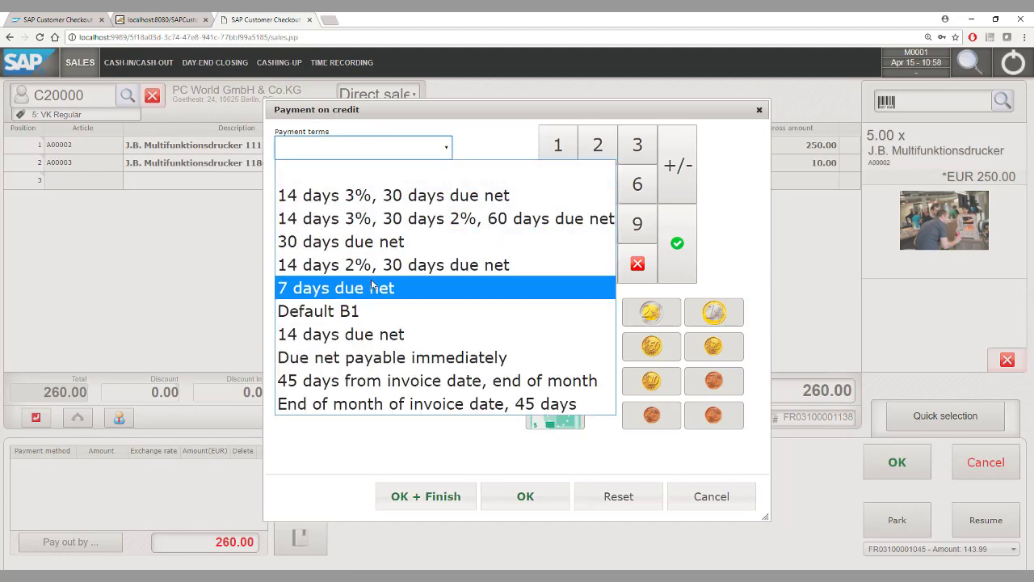
pyautogui.click(400, 451)
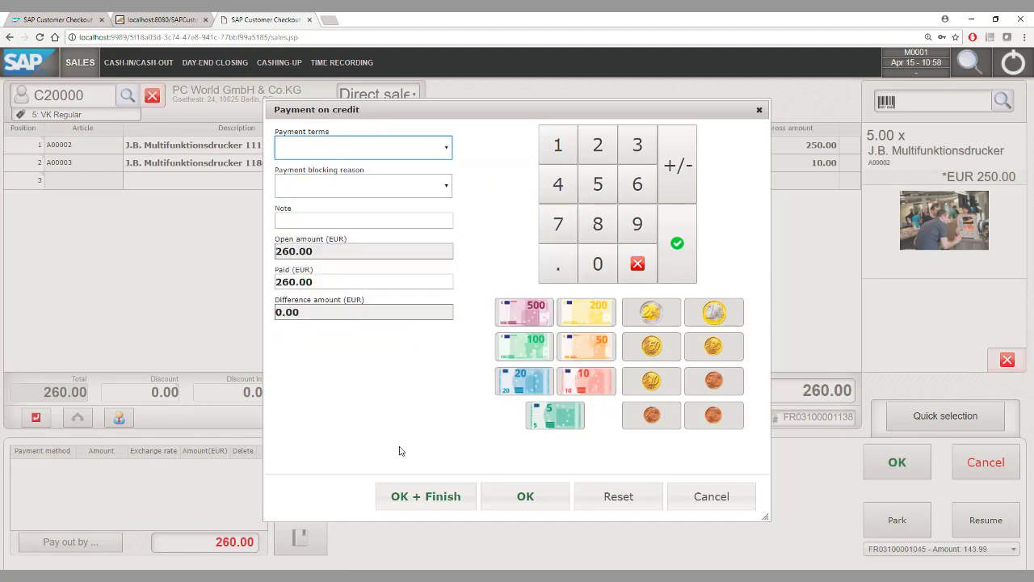
pyautogui.click(705, 497)
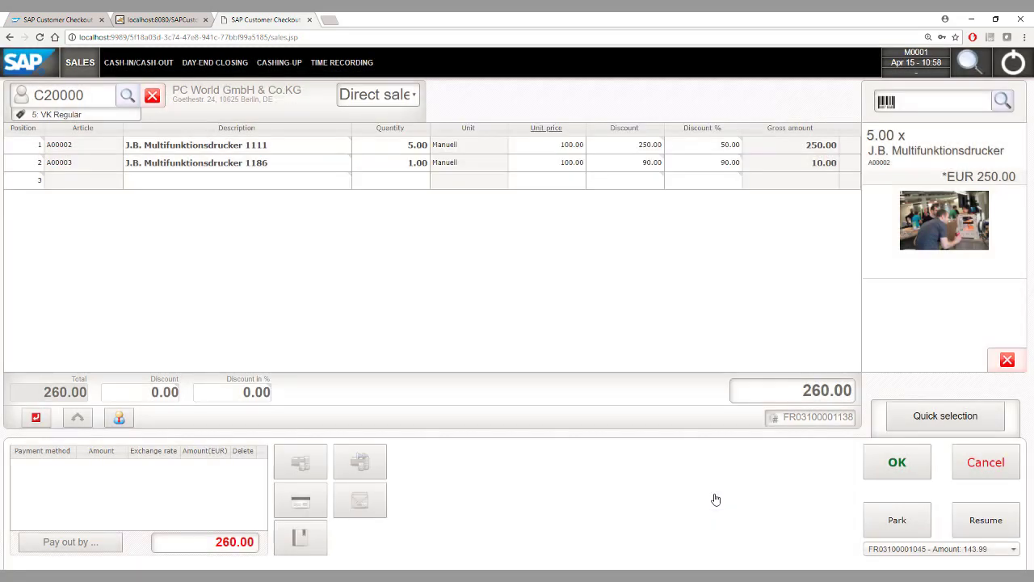
pyautogui.click(360, 501)
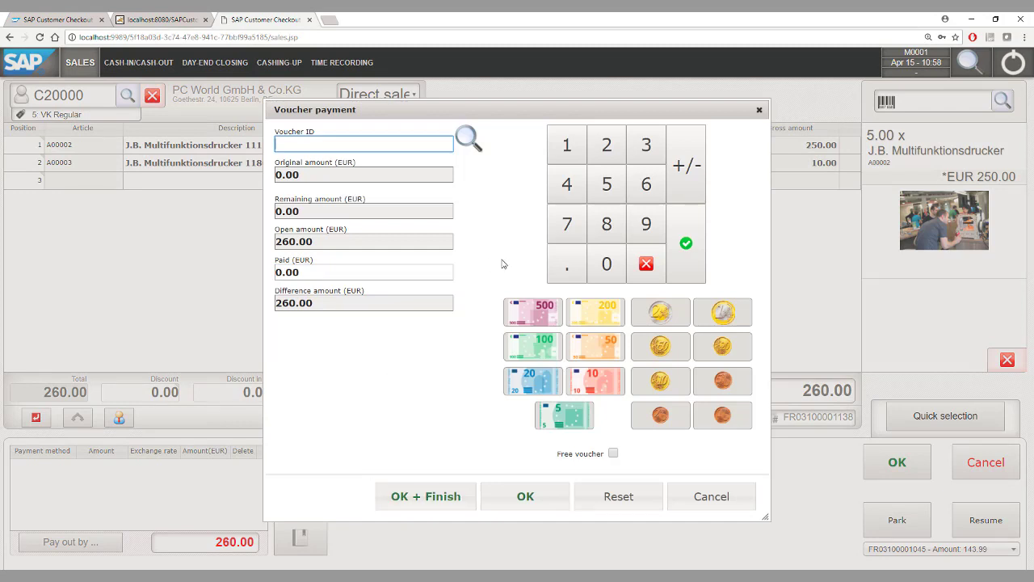
# Pay the full 260.00 with voucher V00002 and post the receipt
pyautogui.click(468, 140)
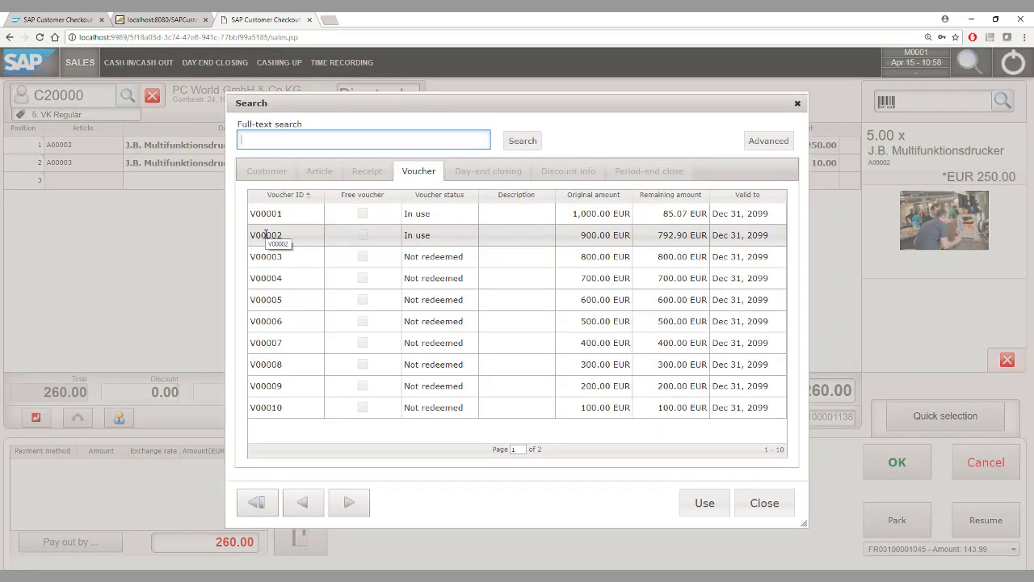
pyautogui.doubleClick(266, 234)
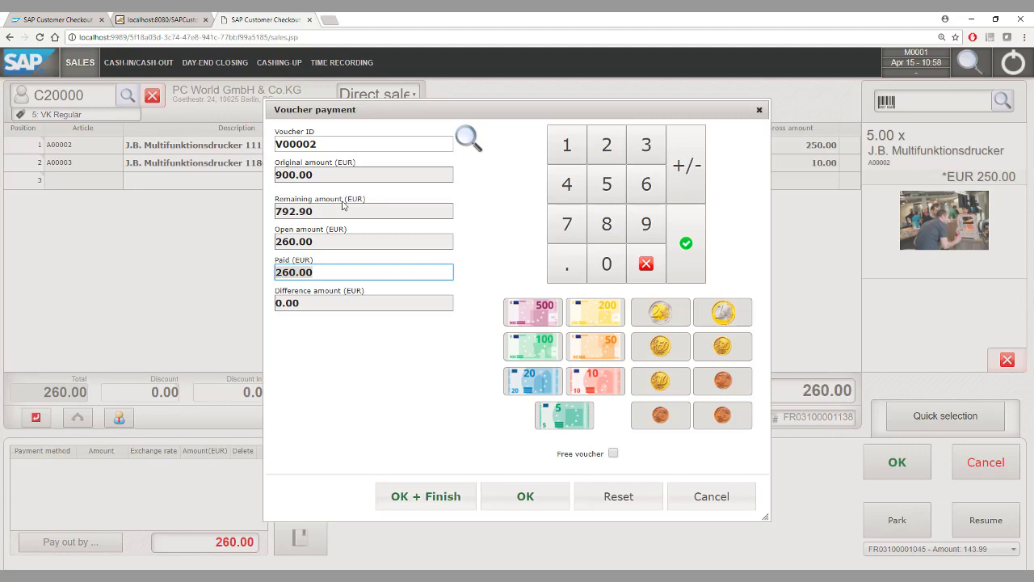
pyautogui.click(525, 498)
pyautogui.click(892, 463)
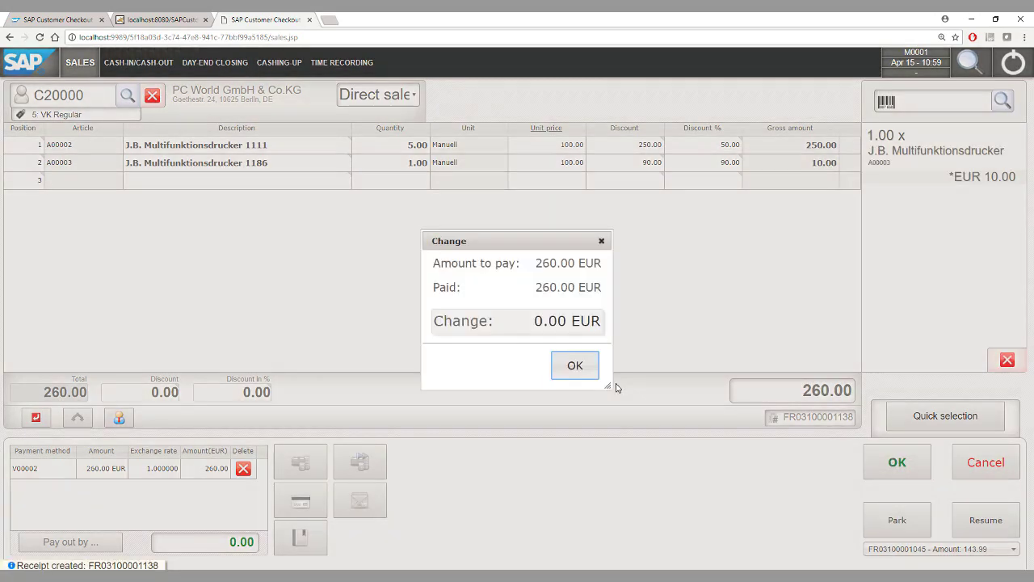
pyautogui.click(577, 368)
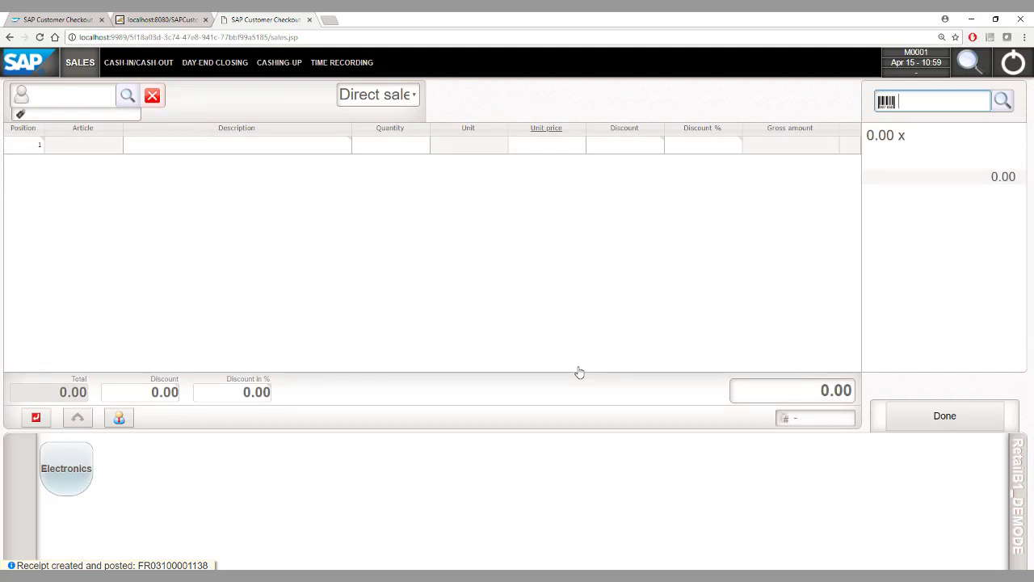
# Review cashing-up totals: 199.21 EUR cash, 71.40 American Express, 260.00 voucher
pyautogui.click(278, 64)
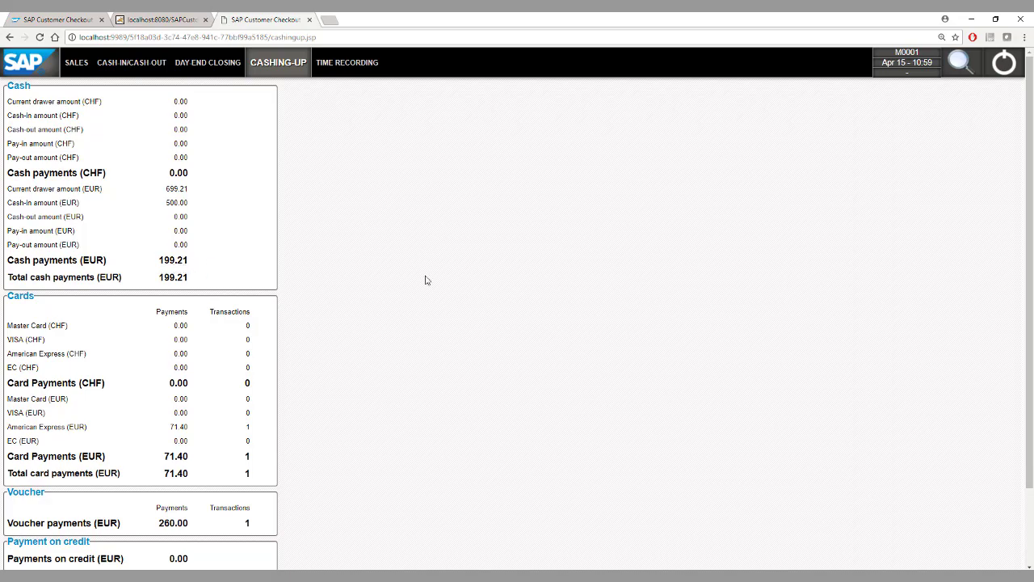
pyautogui.moveTo(1026, 191); pyautogui.dragTo(1032, 264)
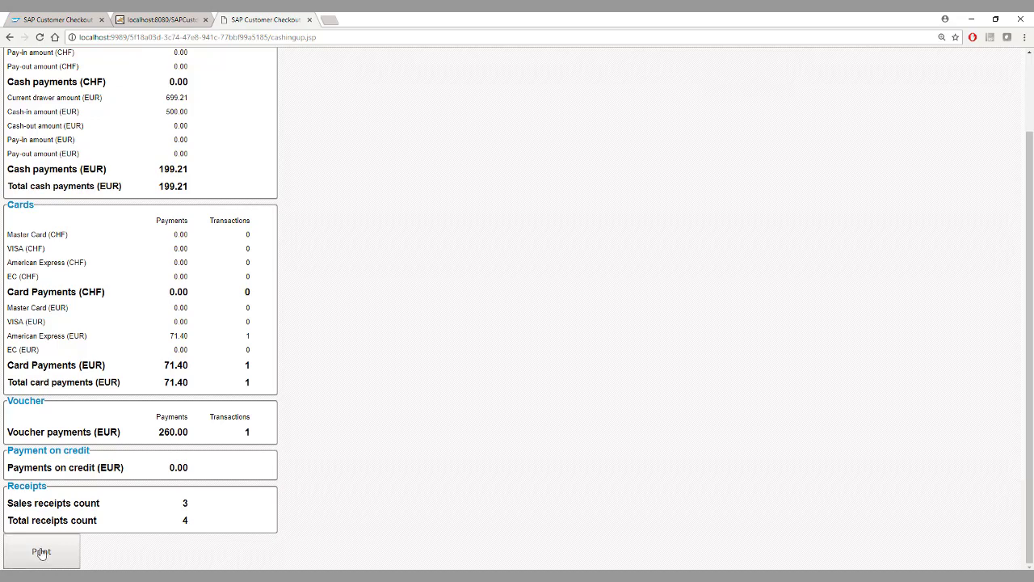
pyautogui.moveTo(1030, 213); pyautogui.dragTo(1028, 119)
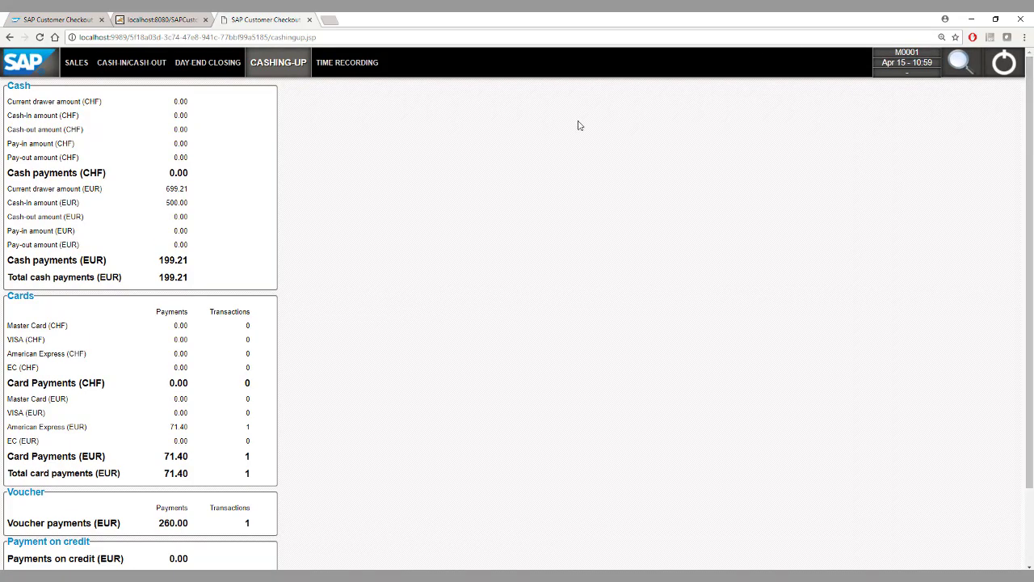
# Set up a cash transaction of type Pay-out with financial type Stationery
pyautogui.click(125, 65)
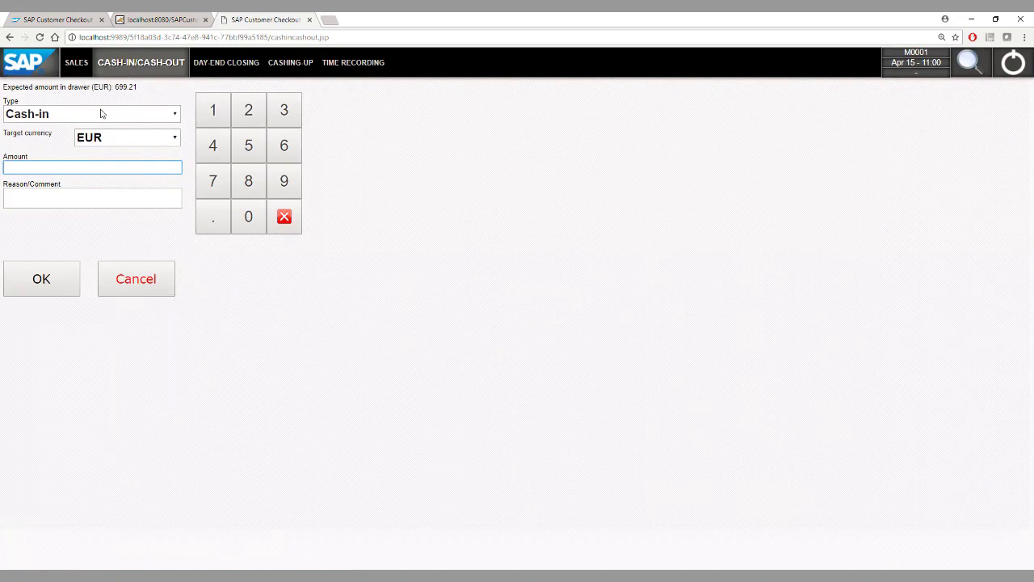
pyautogui.click(100, 113)
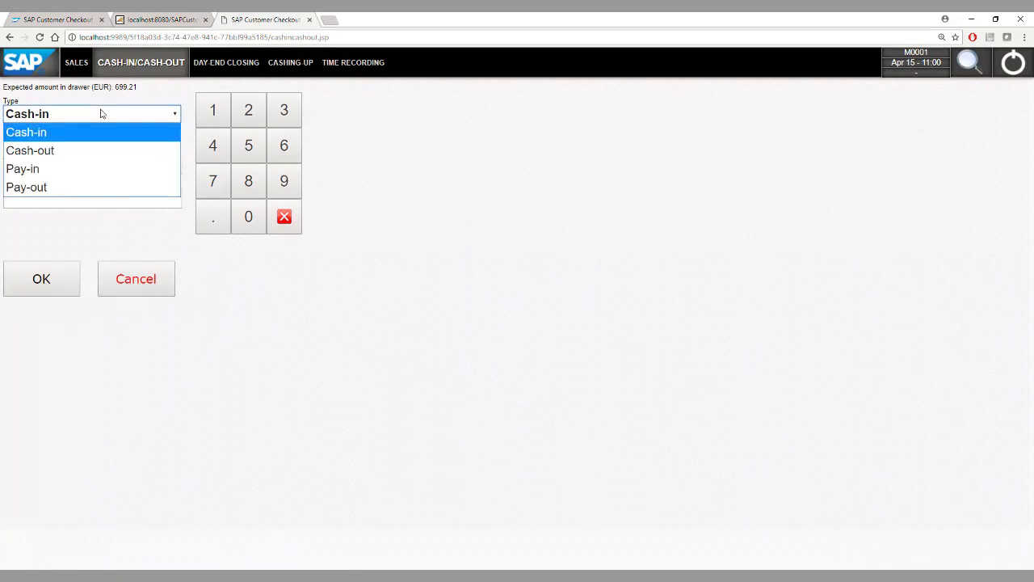
pyautogui.click(84, 152)
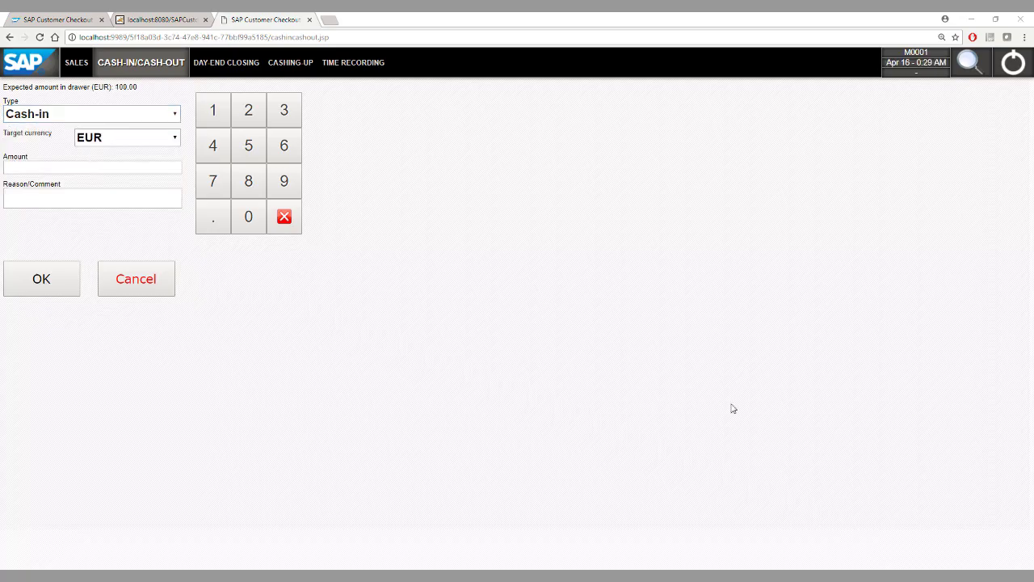
pyautogui.click(94, 120)
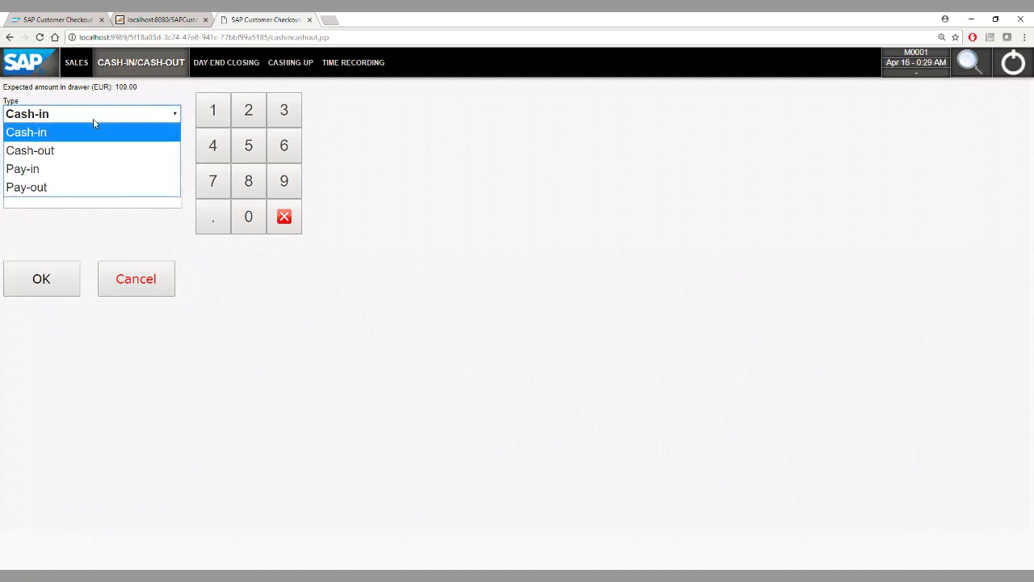
pyautogui.click(83, 188)
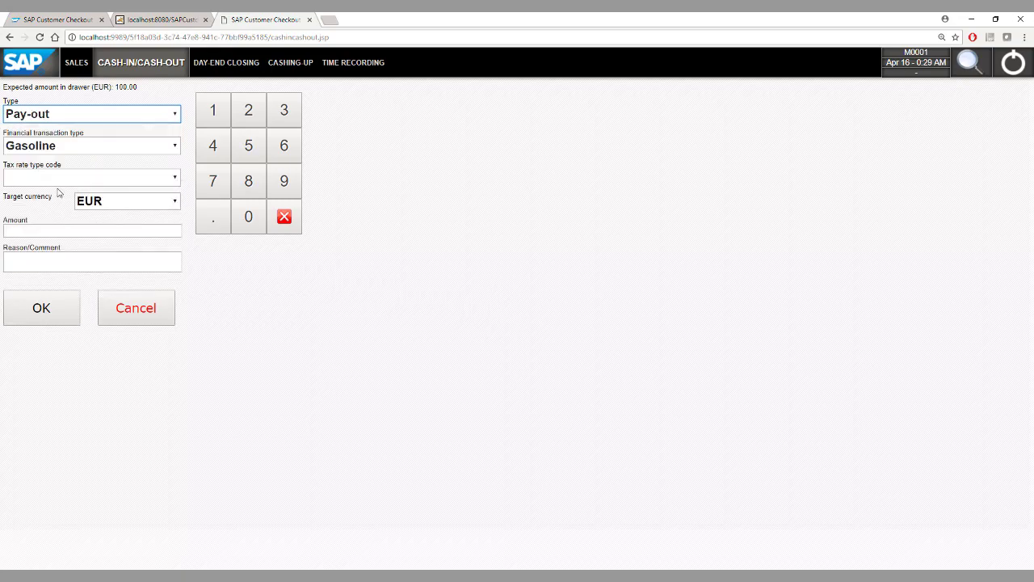
pyautogui.click(85, 152)
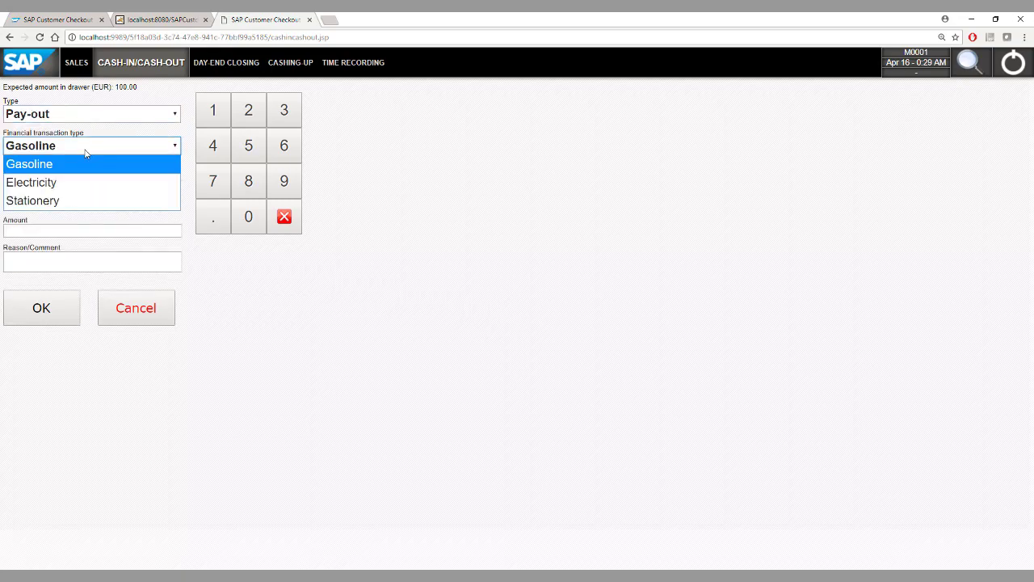
pyautogui.click(74, 203)
# Post the 50.00 pay-out with comment 'to buy stationery for the store'
pyautogui.click(49, 232)
pyautogui.write('50')
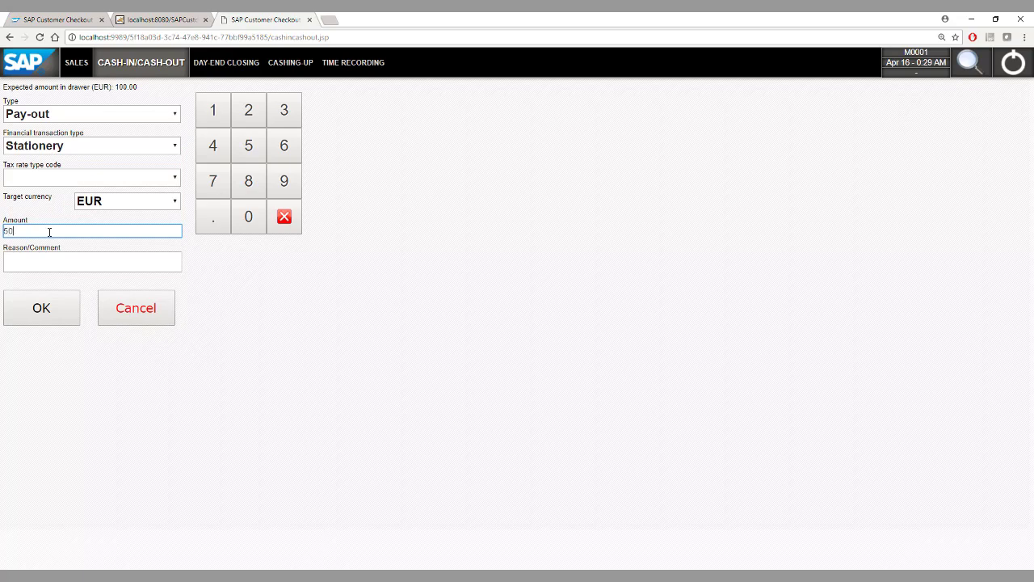
pyautogui.press('Tab')
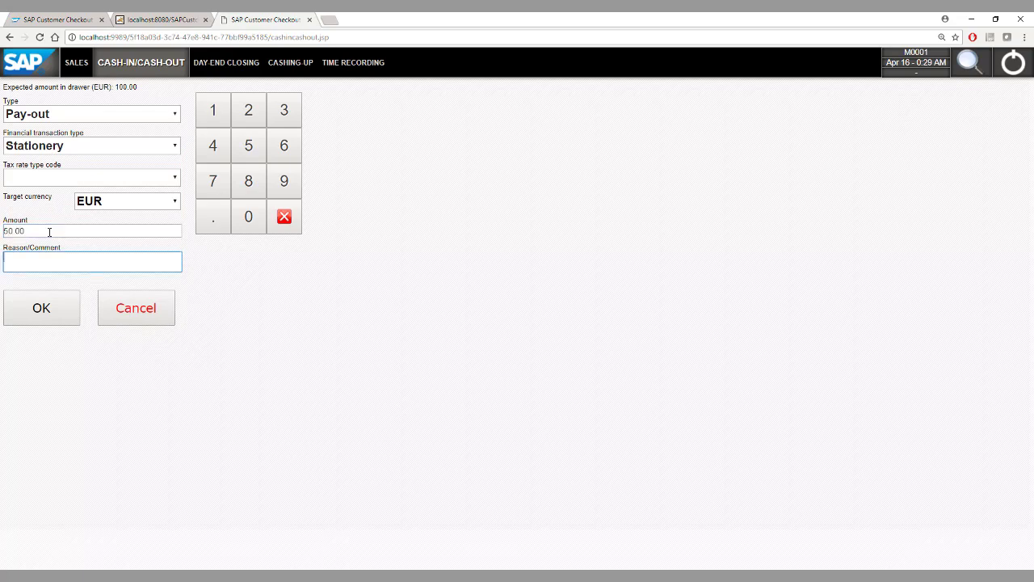
pyautogui.write('to buy stationery for the store')
pyautogui.click(25, 318)
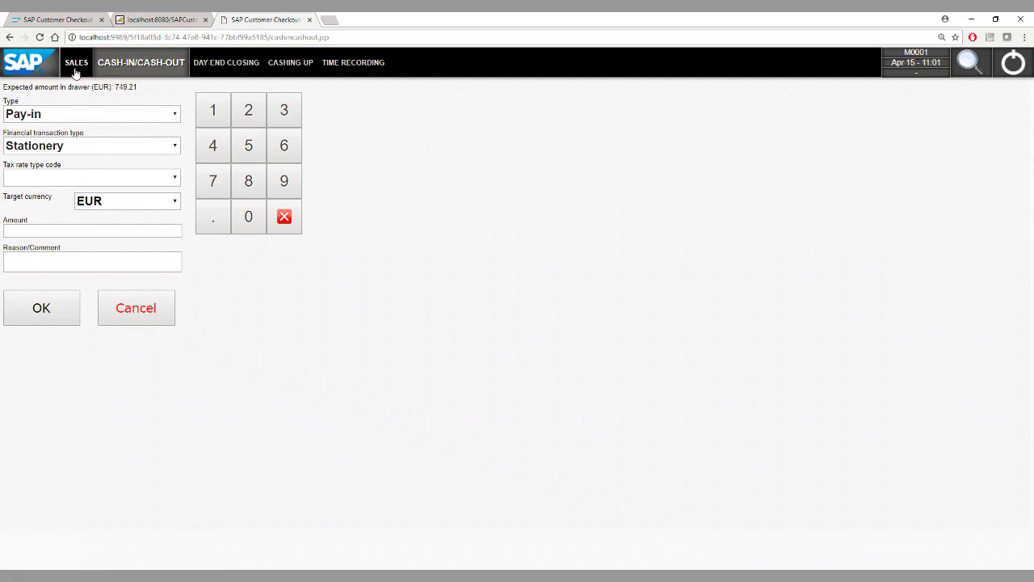
pyautogui.click(74, 71)
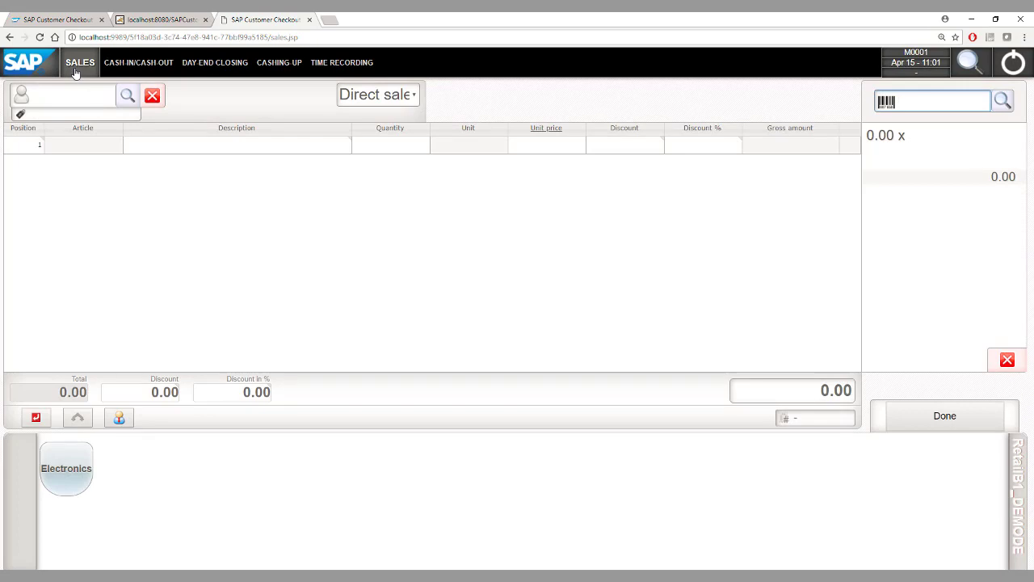
# Create a new customer with first and last name, save it and assign it to the sale
pyautogui.click(127, 95)
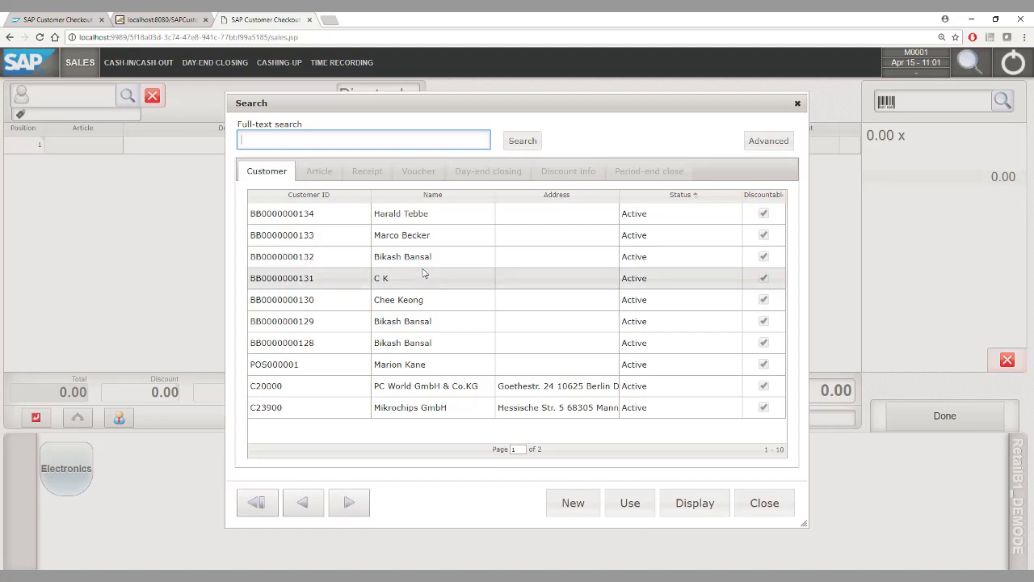
pyautogui.click(575, 504)
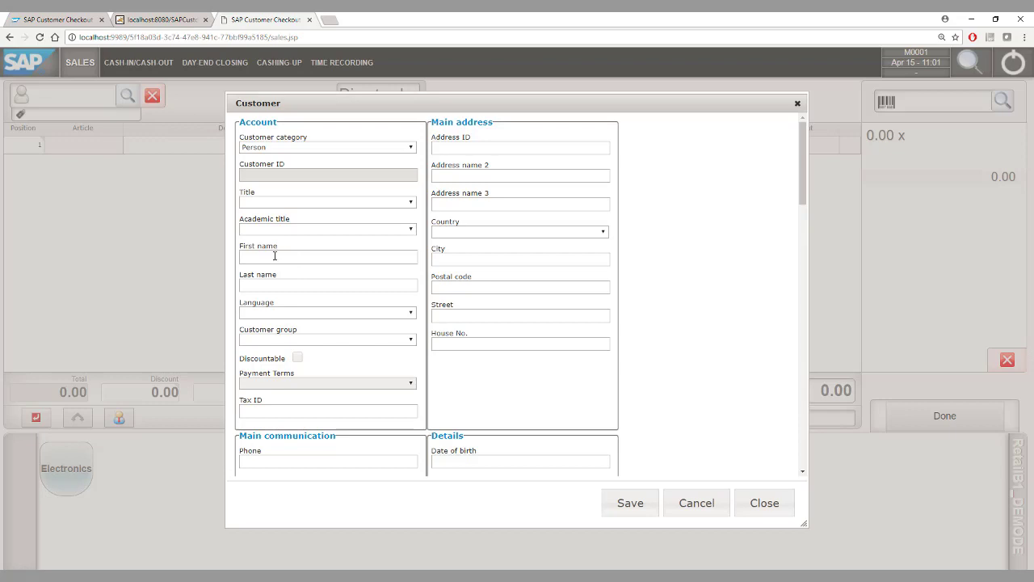
pyautogui.click(275, 256)
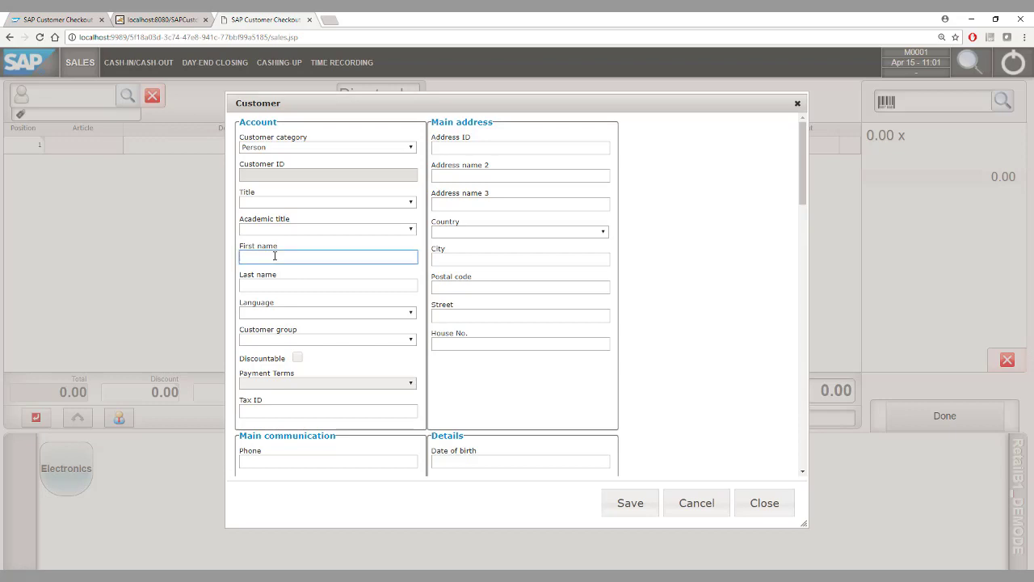
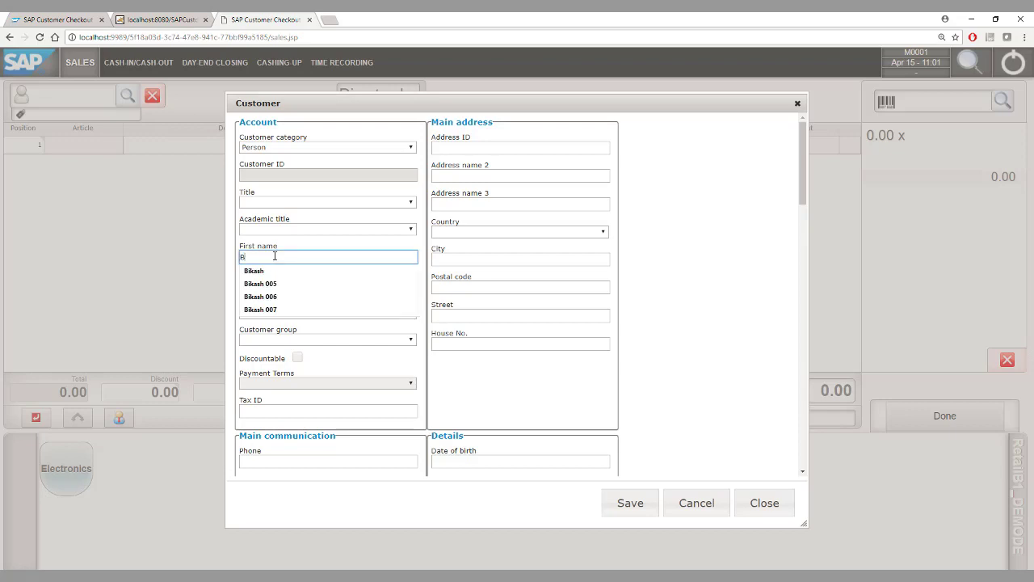
pyautogui.press('Tab')
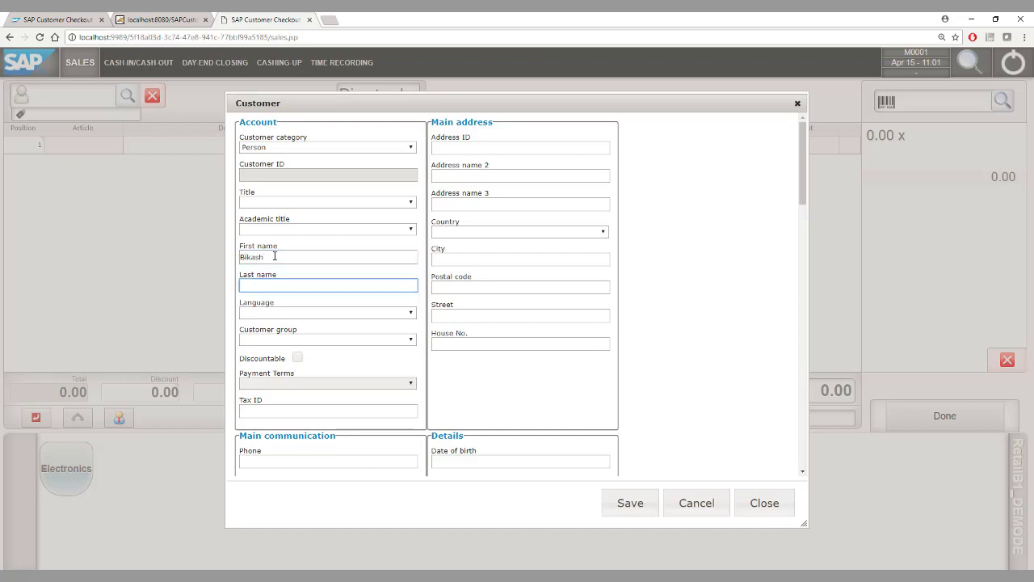
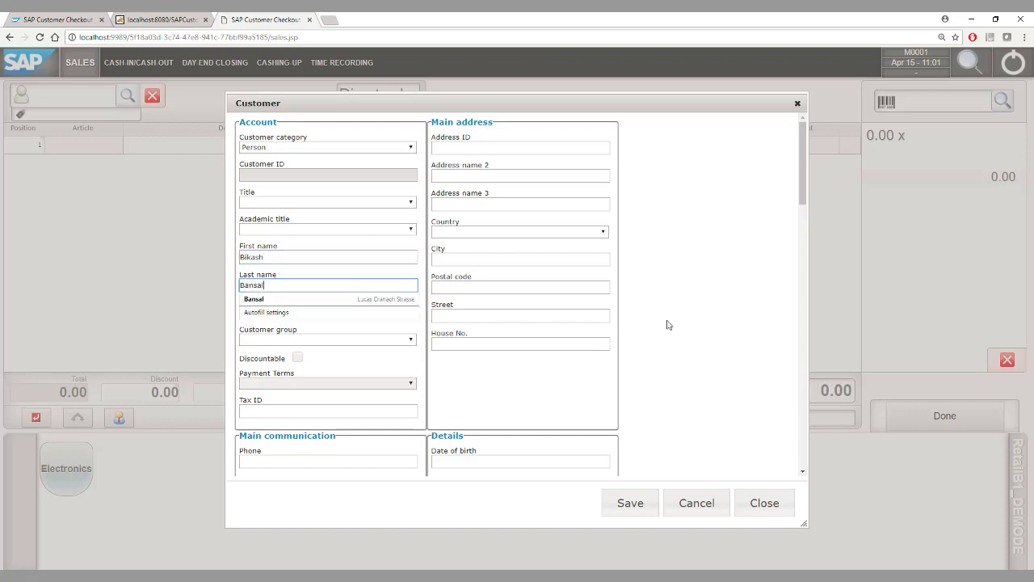
pyautogui.click(666, 325)
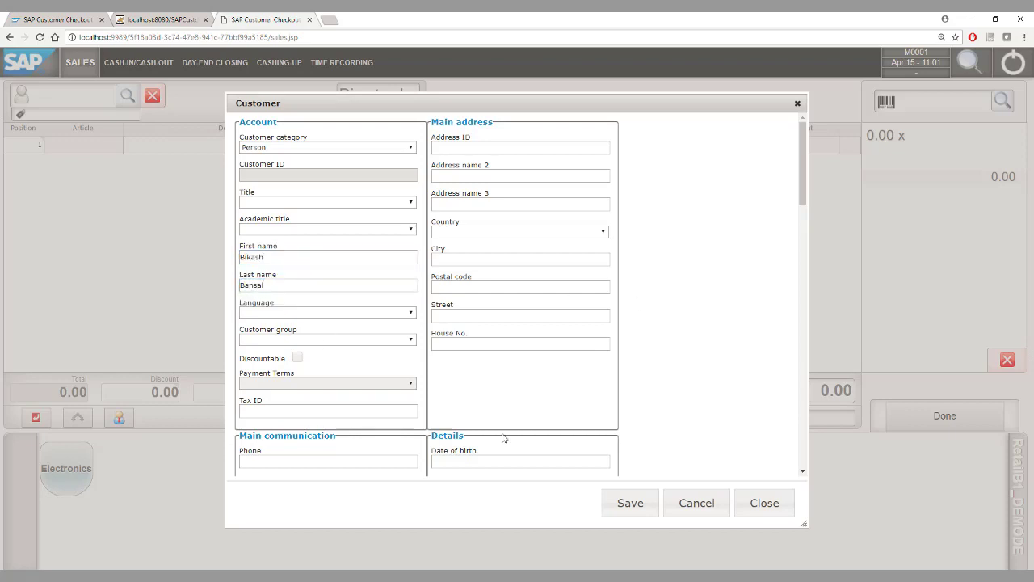
pyautogui.click(624, 512)
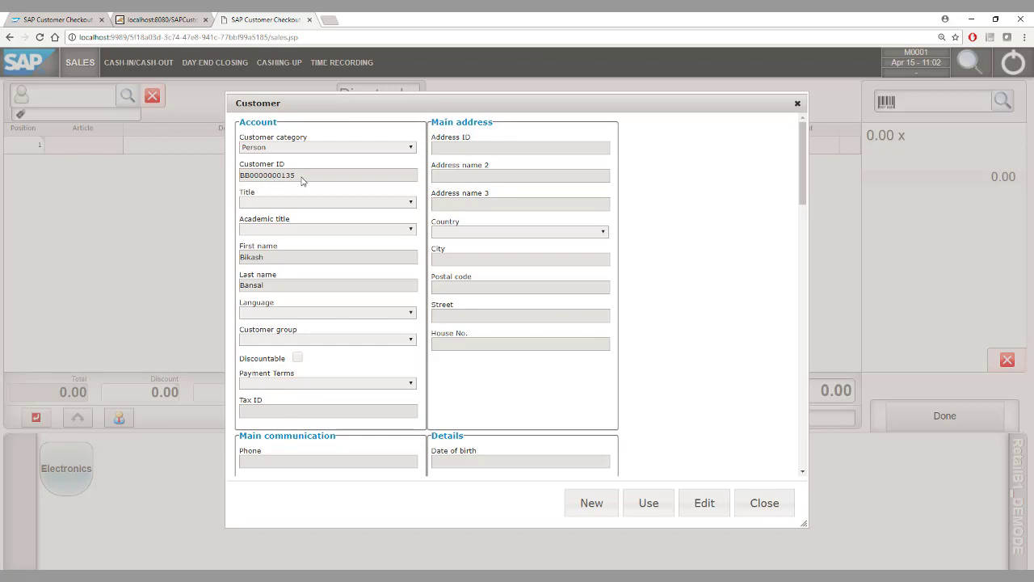
pyautogui.click(649, 503)
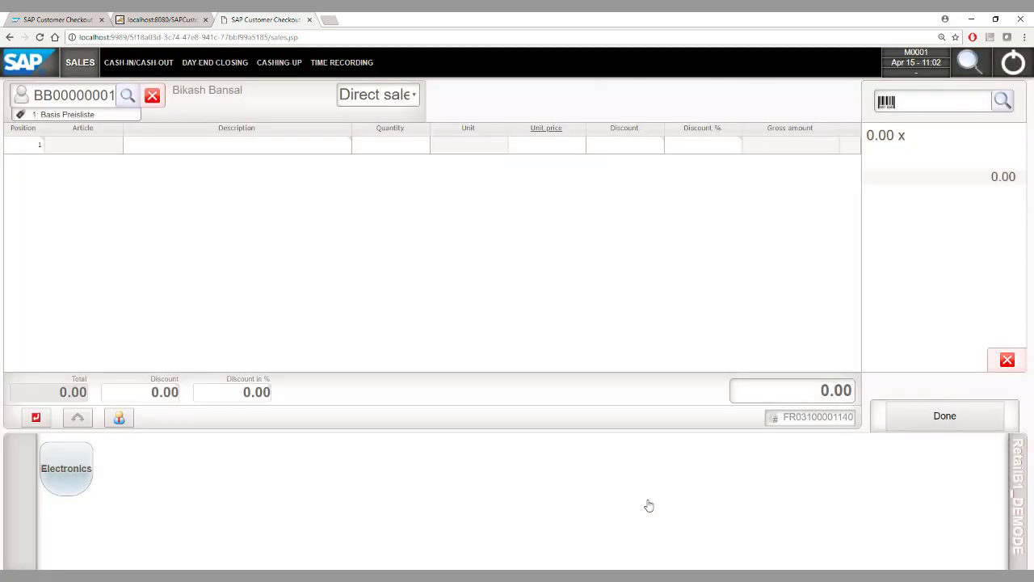
# Search for article A00002 and check its warehouse stock overview
pyautogui.click(1001, 103)
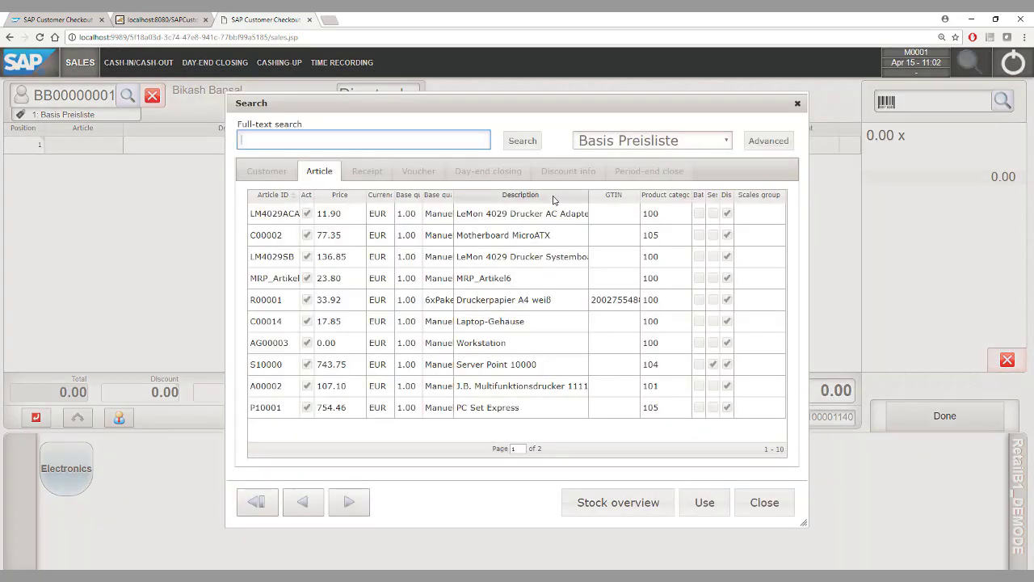
pyautogui.write('A00002')
pyautogui.press('Return')
pyautogui.click(278, 212)
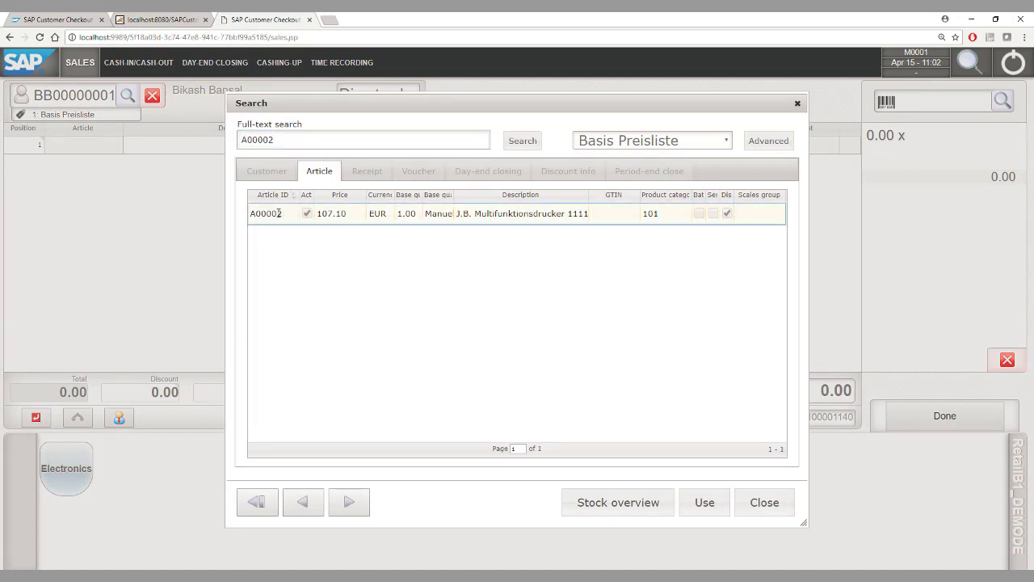
pyautogui.click(591, 503)
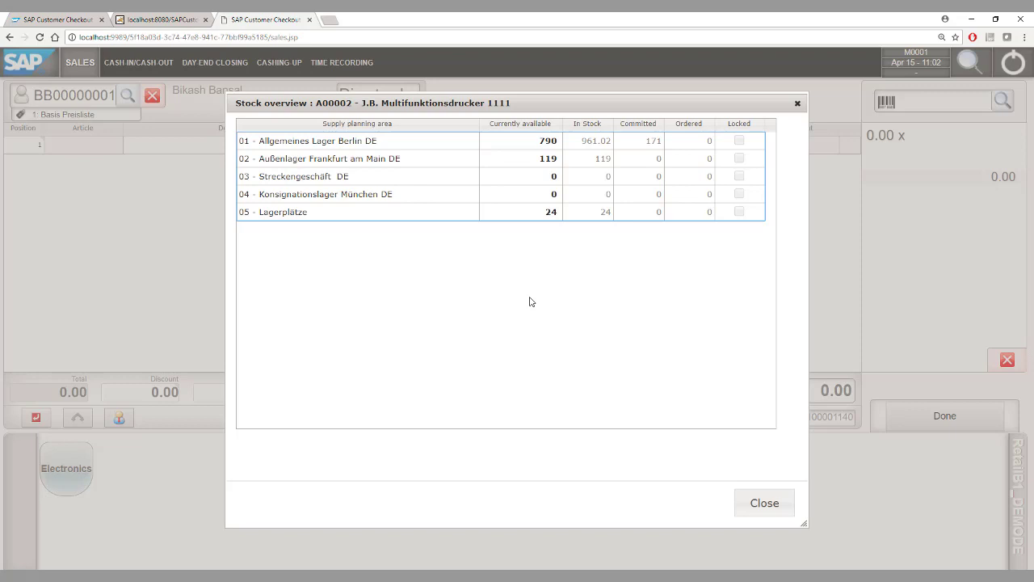
pyautogui.click(747, 501)
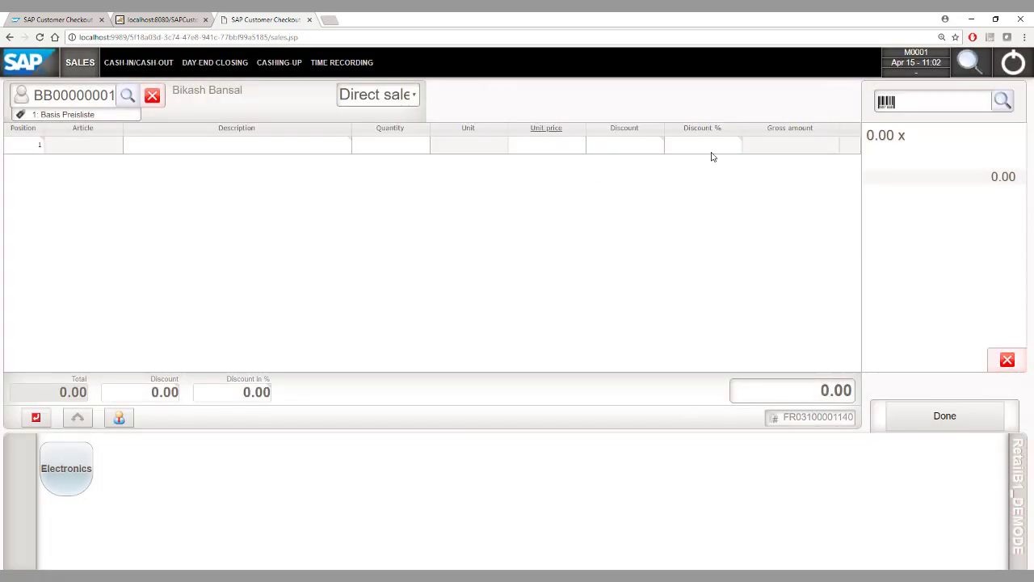
pyautogui.click(935, 105)
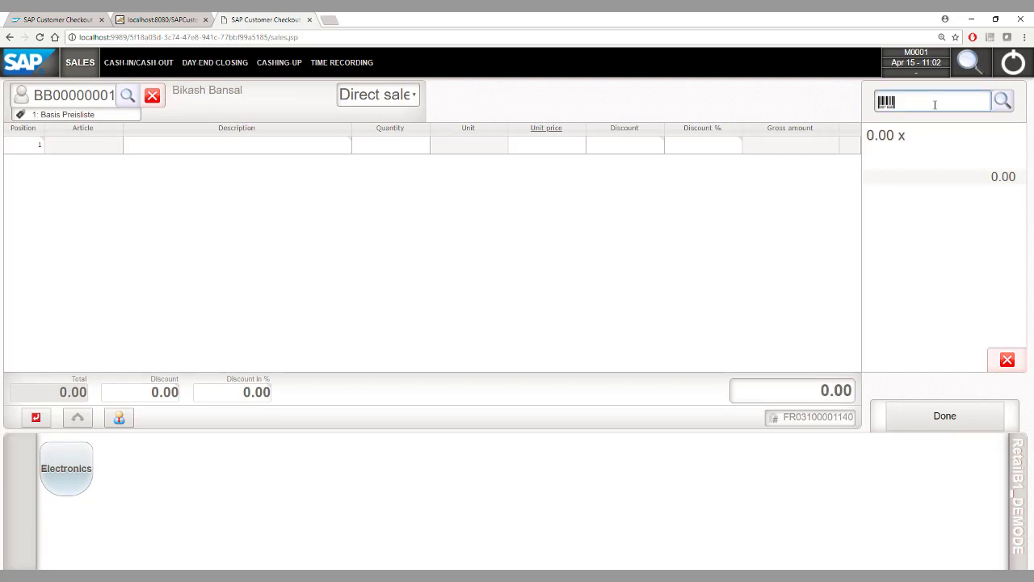
# Add printer A00002 to the receipt with quantity -1 as a return
pyautogui.write('A00002')
pyautogui.press('Return')
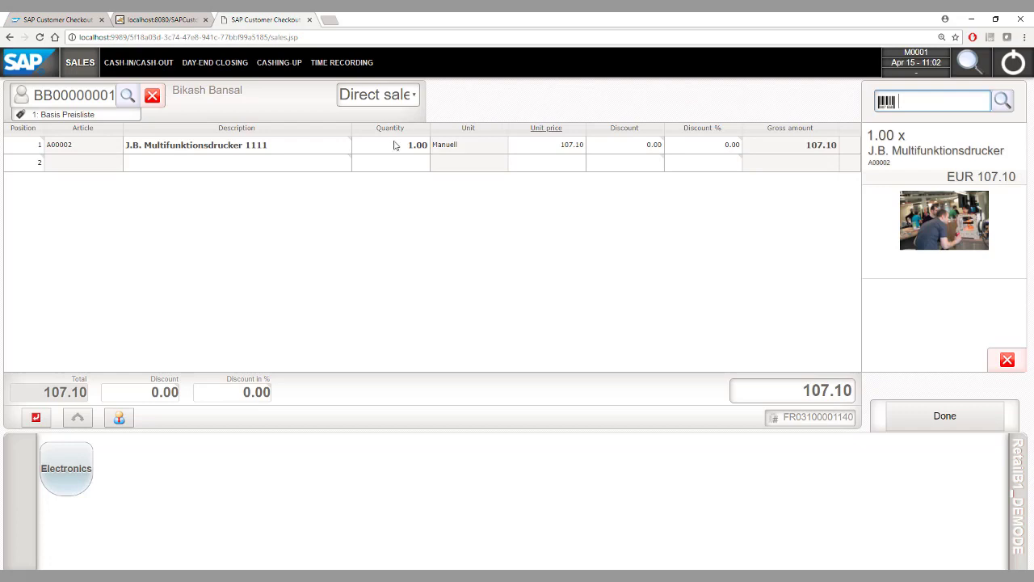
pyautogui.click(393, 144)
pyautogui.click(509, 161)
pyautogui.click(481, 204)
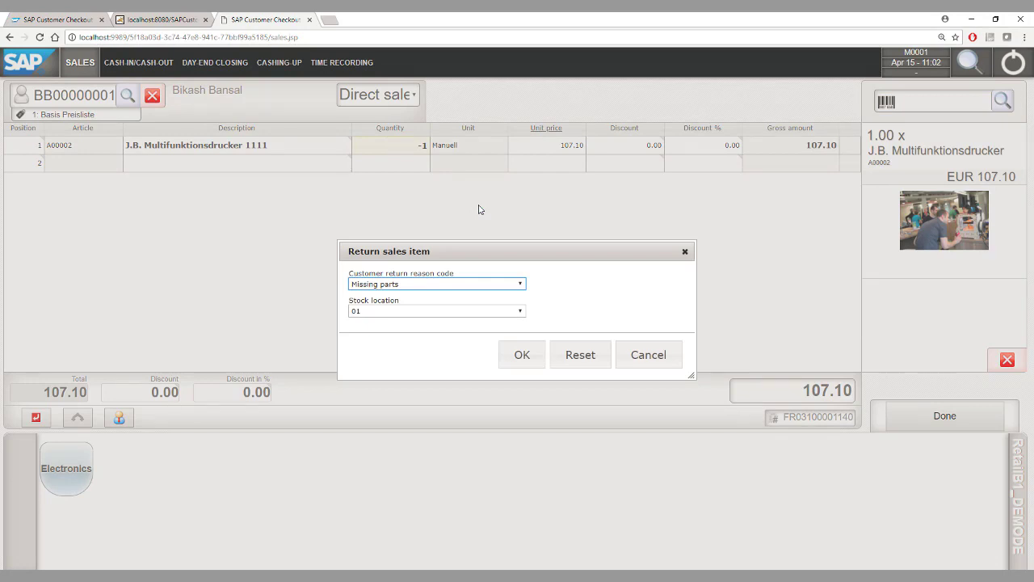
# Return it with reason Changed mind to stock location 01 and post the -107.10 refund
pyautogui.click(447, 283)
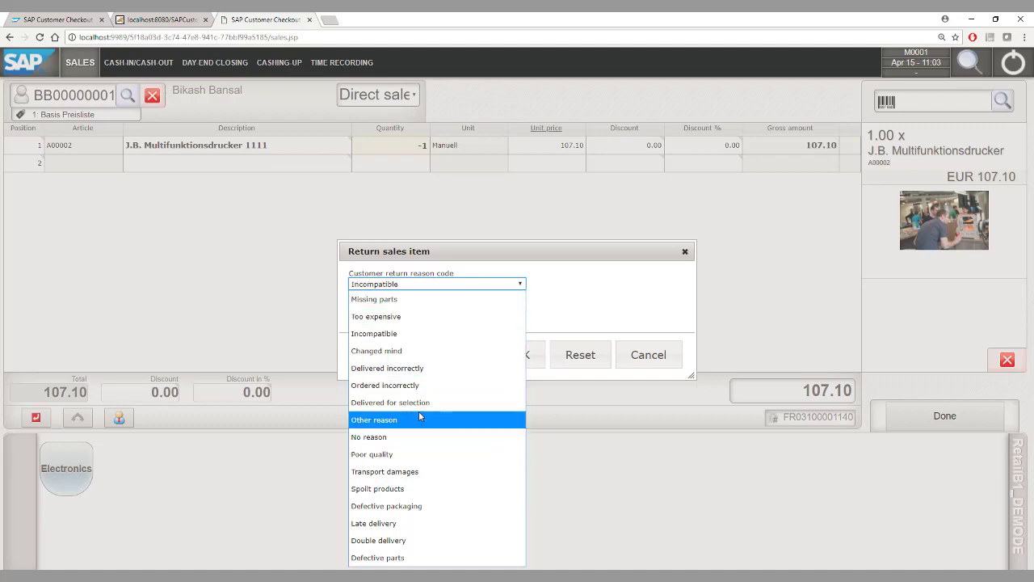
pyautogui.click(417, 352)
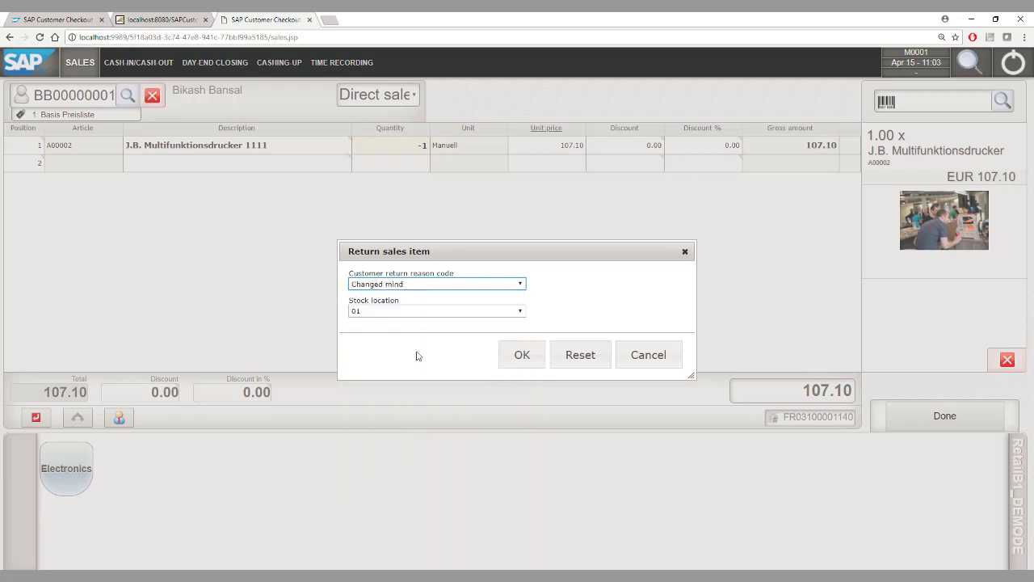
pyautogui.click(398, 311)
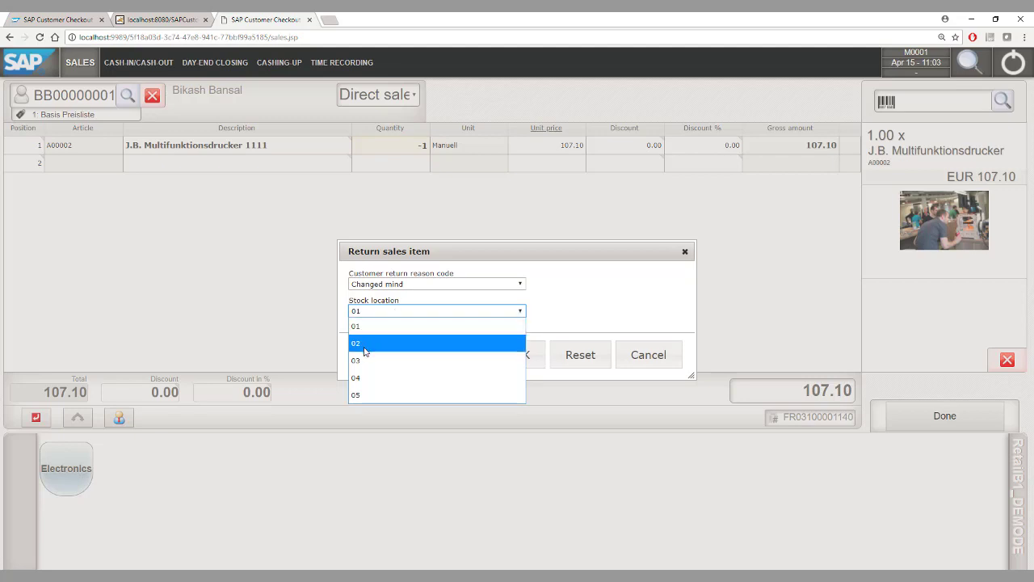
pyautogui.click(372, 327)
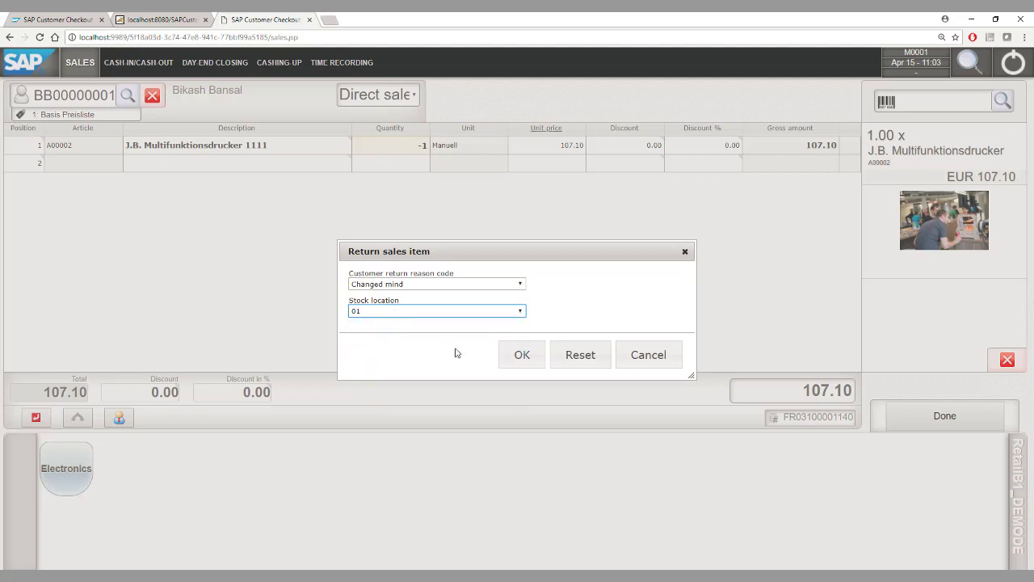
pyautogui.click(524, 358)
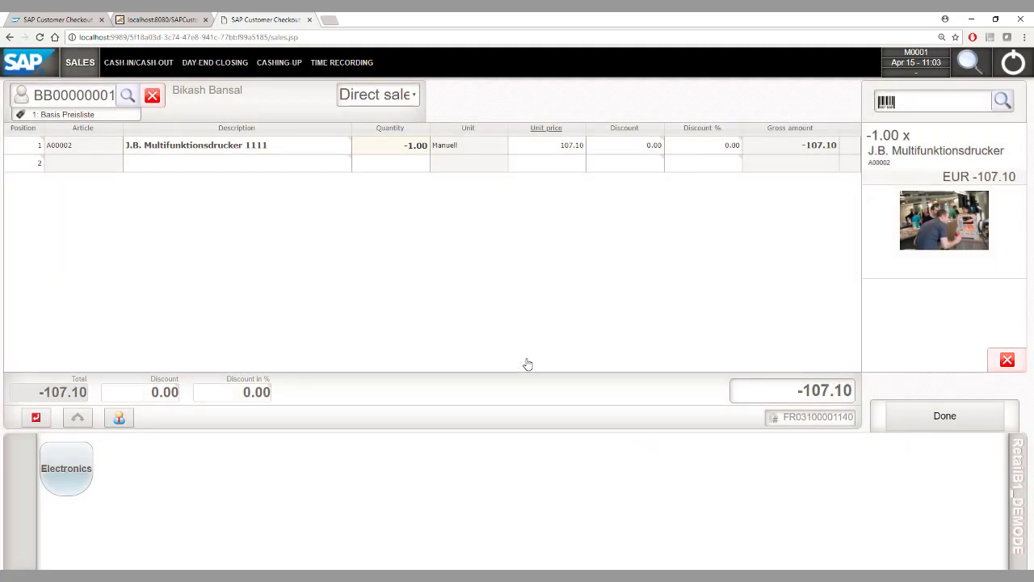
pyautogui.click(947, 408)
pyautogui.click(900, 473)
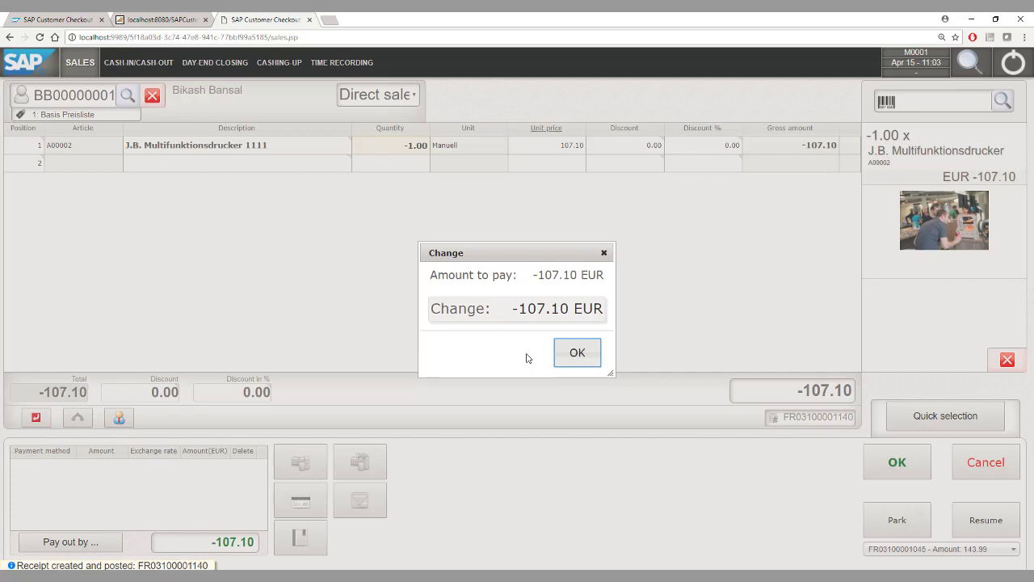
pyautogui.click(576, 353)
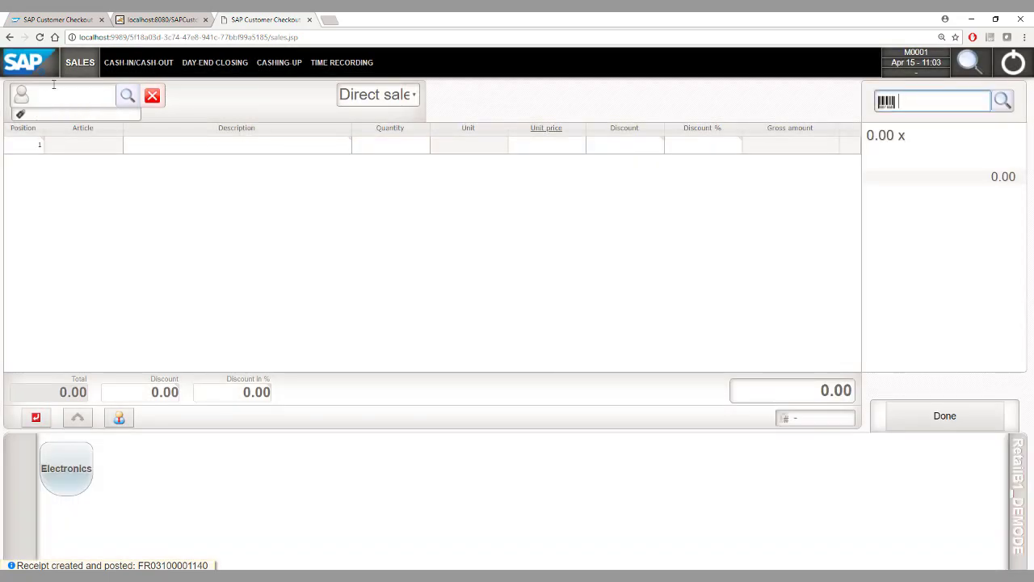
# Load customer PC World GmbH & Co.KG and add printer A00002 to the sale
pyautogui.write('A003')
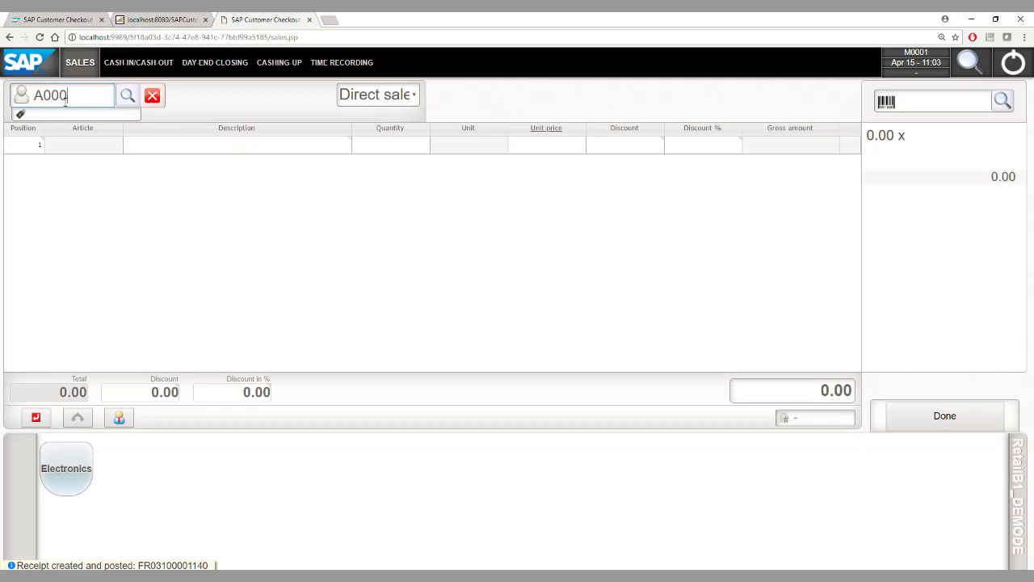
pyautogui.press('BackSpace')
pyautogui.press('BackSpace')
pyautogui.press('BackSpace')
pyautogui.press('BackSpace')
pyautogui.write('C20000')
pyautogui.press('Return')
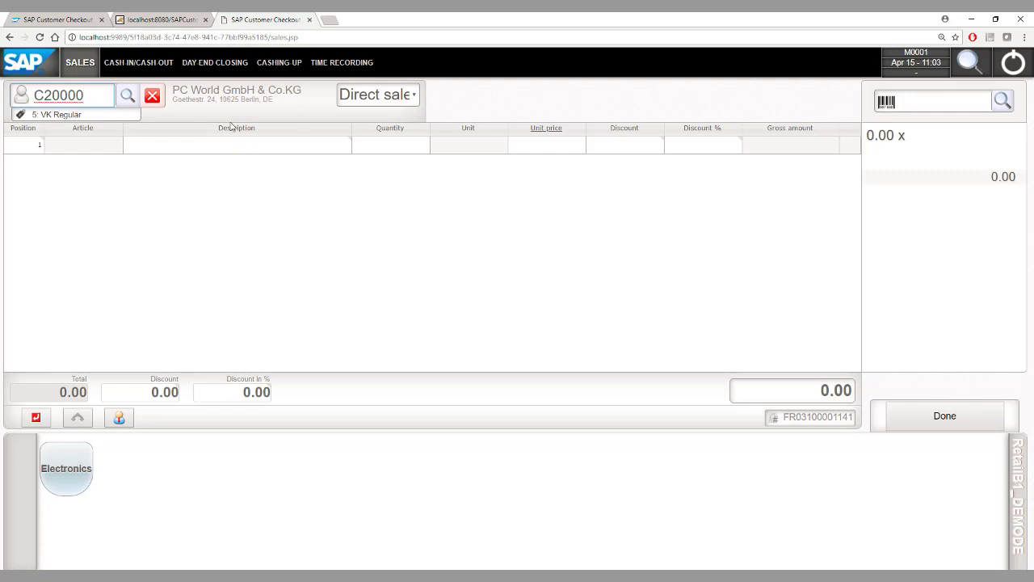
pyautogui.click(920, 103)
pyautogui.write('A')
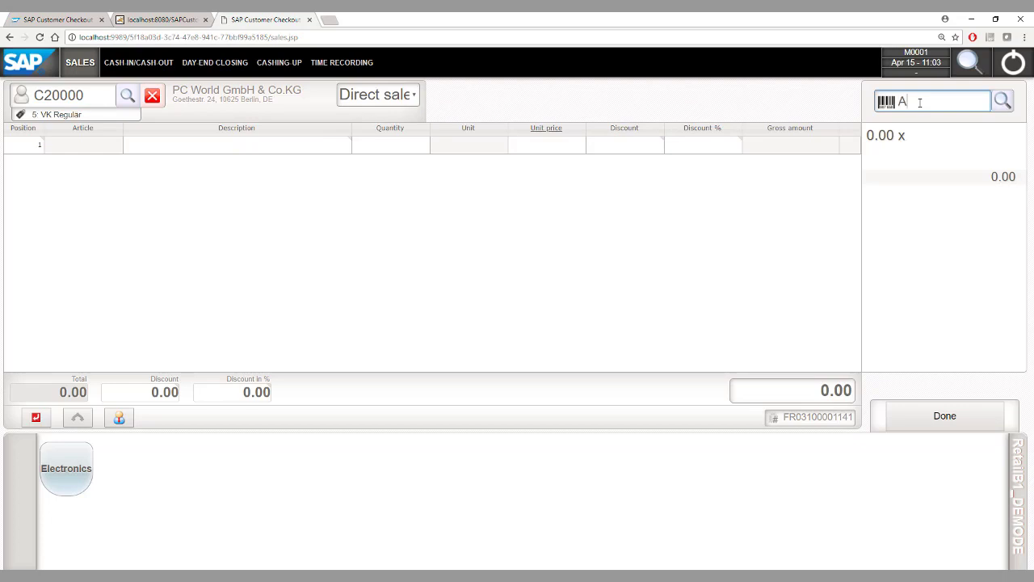
pyautogui.write('000002')
pyautogui.press('Return')
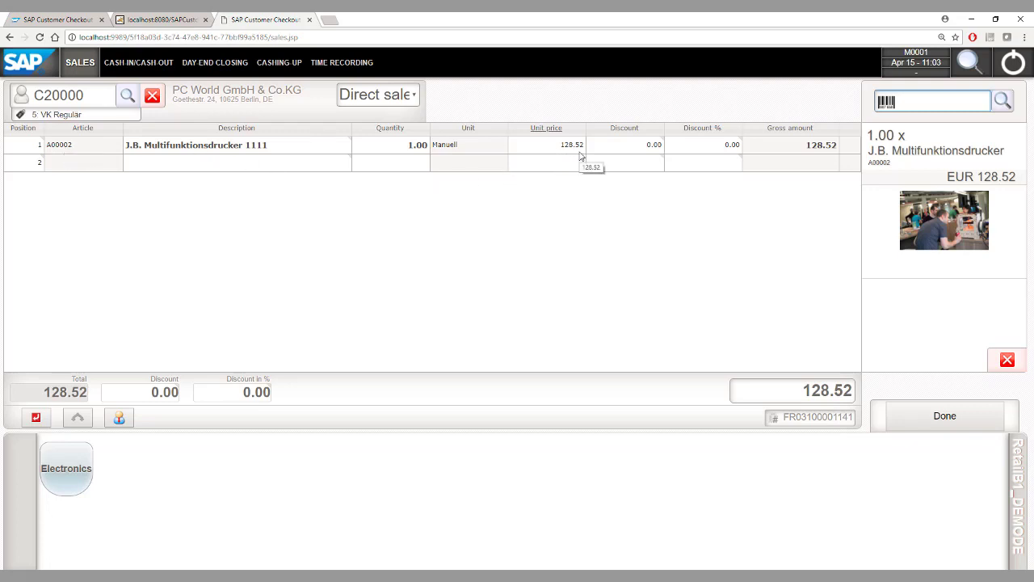
# Switch the customer to Büroausstatter Mayer and view the printer's special price
pyautogui.click(74, 97)
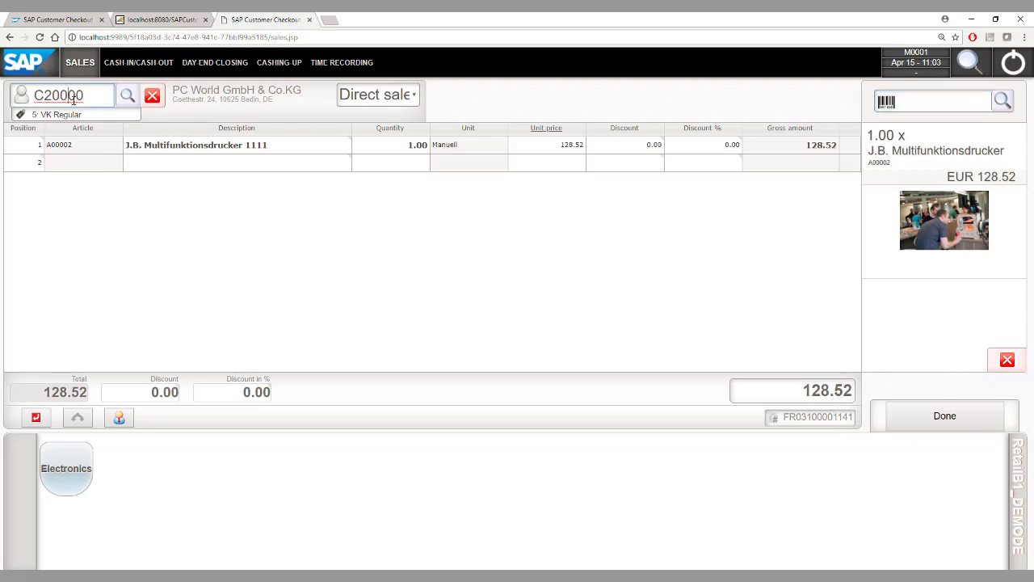
pyautogui.press('BackSpace')
pyautogui.write('4')
pyautogui.press('Right')
pyautogui.press('Right')
pyautogui.press('Right')
pyautogui.press('Right')
pyautogui.press('Return')
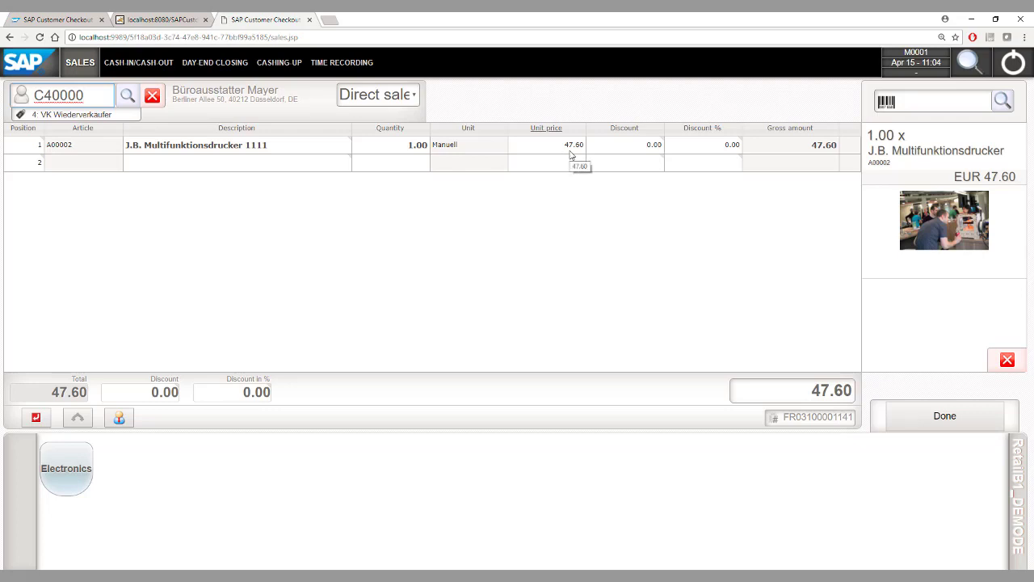
pyautogui.click(909, 181)
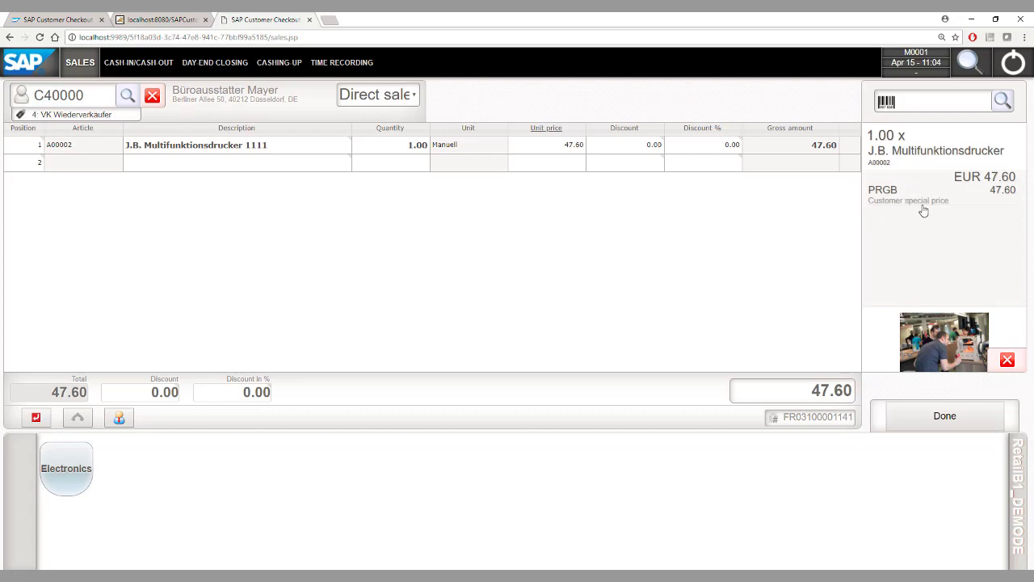
# Post the 47.60 exact-payment receipt and start a new sale for SG Elektronic
pyautogui.click(939, 420)
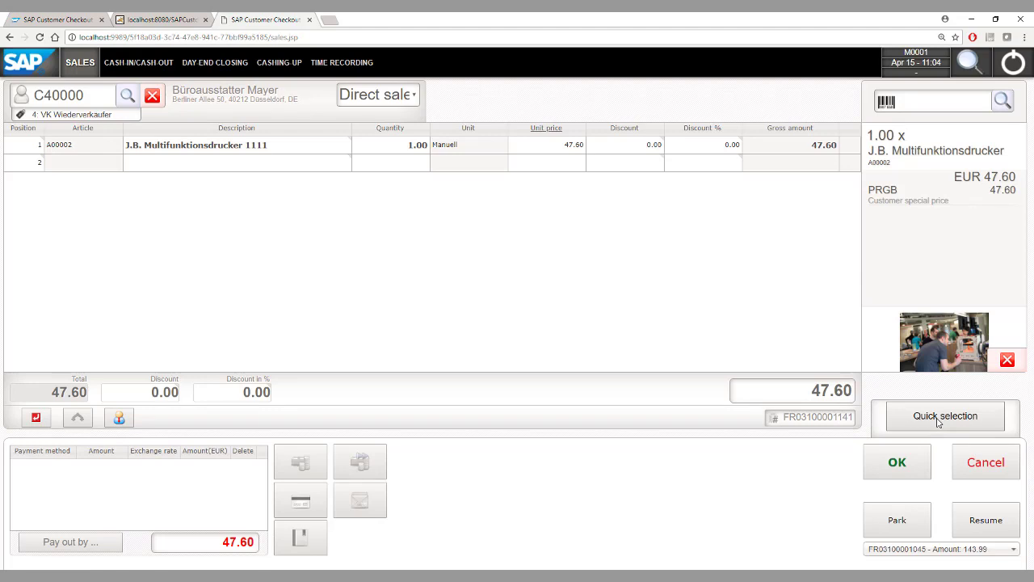
pyautogui.click(898, 470)
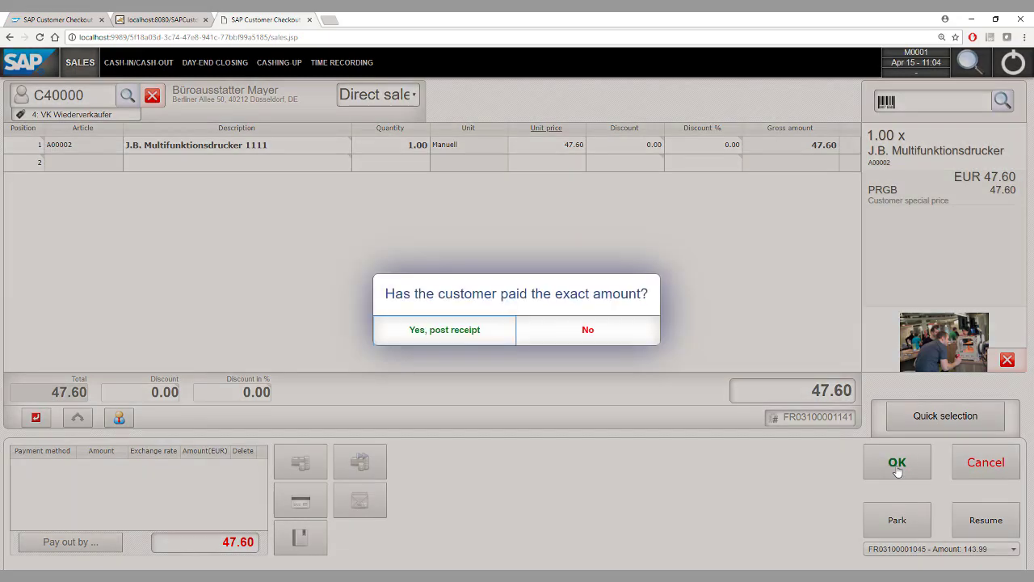
pyautogui.click(462, 332)
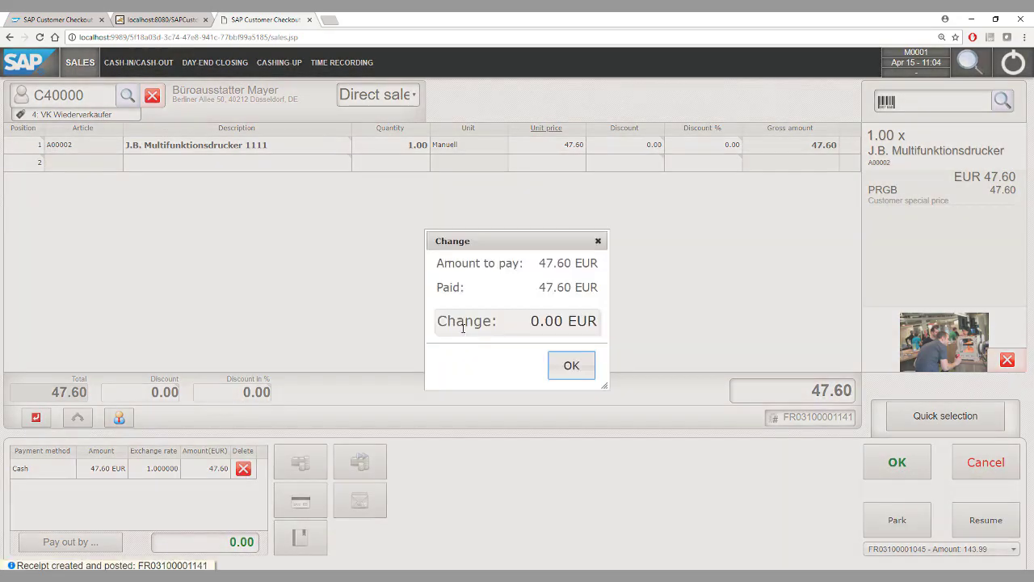
pyautogui.click(571, 367)
pyautogui.click(62, 92)
pyautogui.write('C60000')
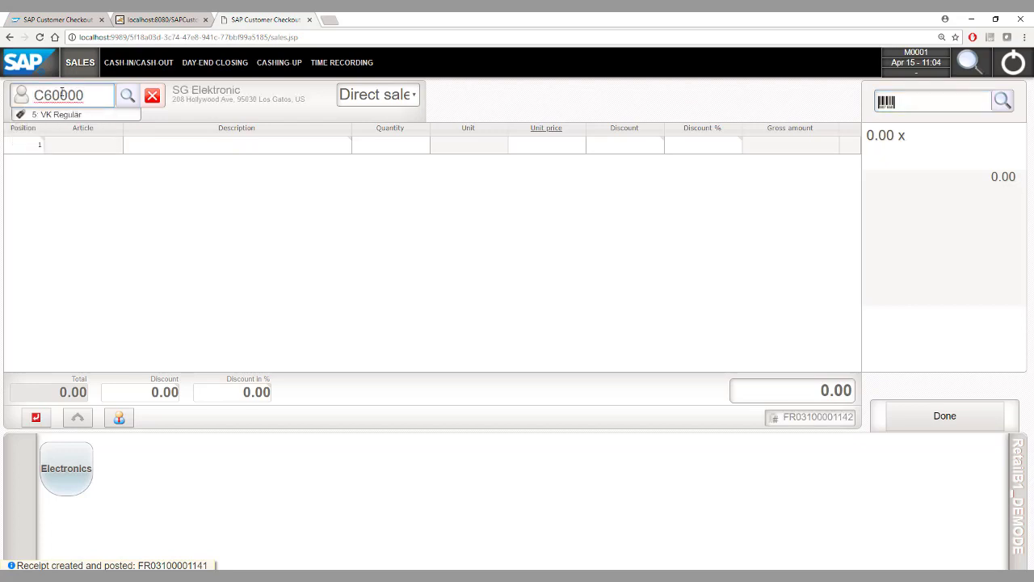
# Add printers A00001 and A00002 to SG Elektronic's sale at 25% discount
pyautogui.click(929, 106)
pyautogui.write('A00001')
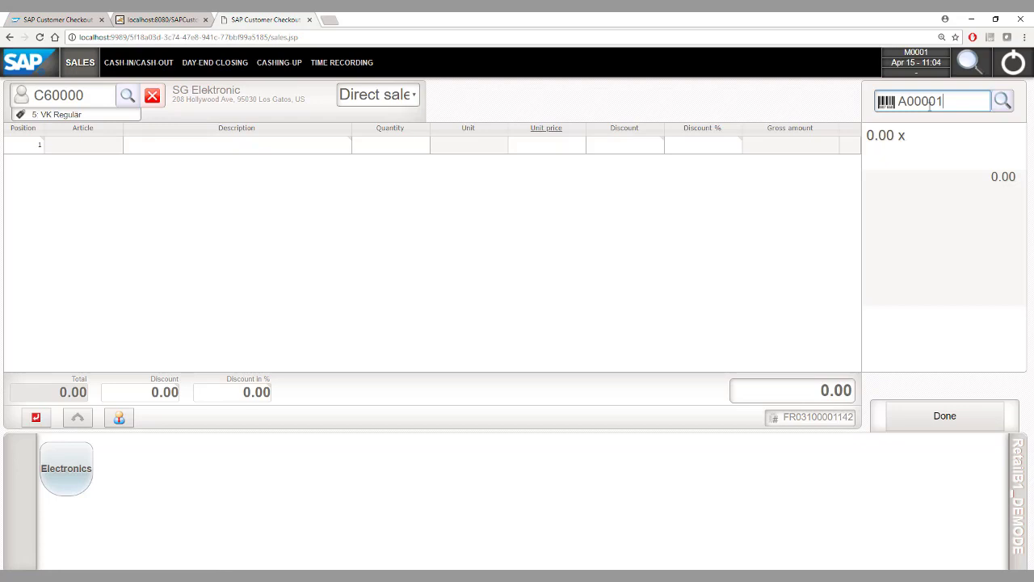
pyautogui.press('Return')
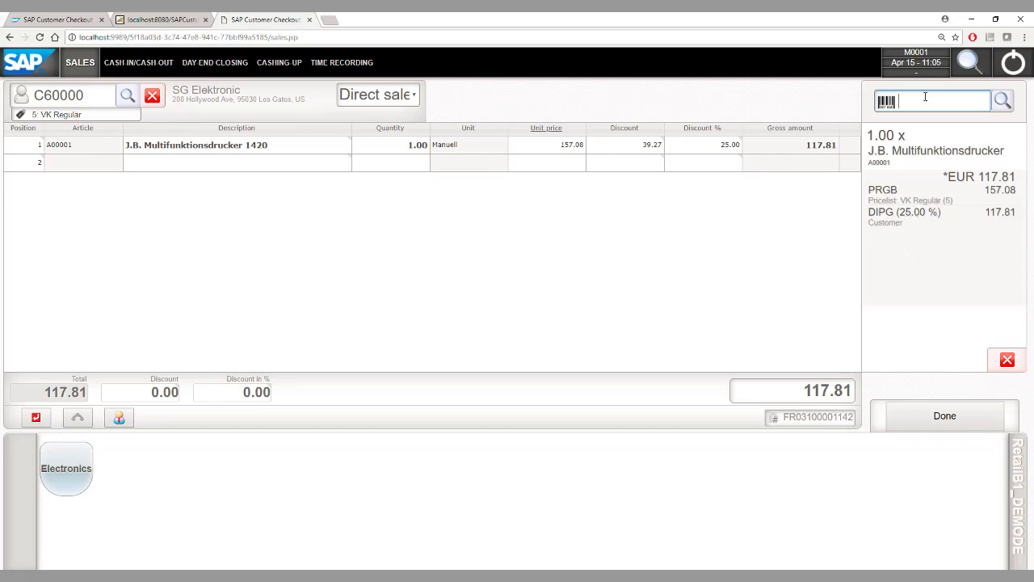
pyautogui.write('A00002')
pyautogui.press('Return')
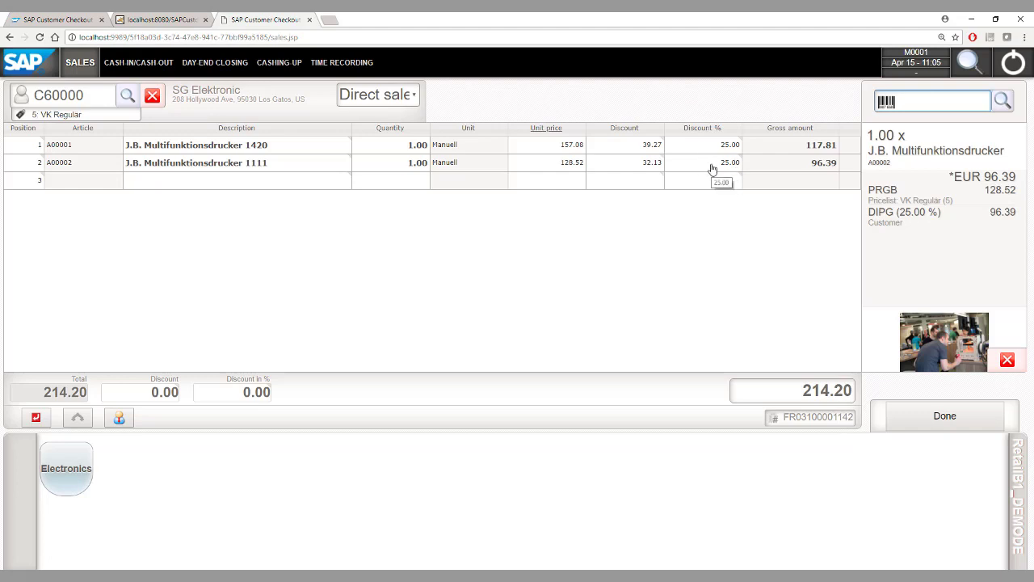
# Pay the 214.20 EUR exactly and post the receipt
pyautogui.click(936, 422)
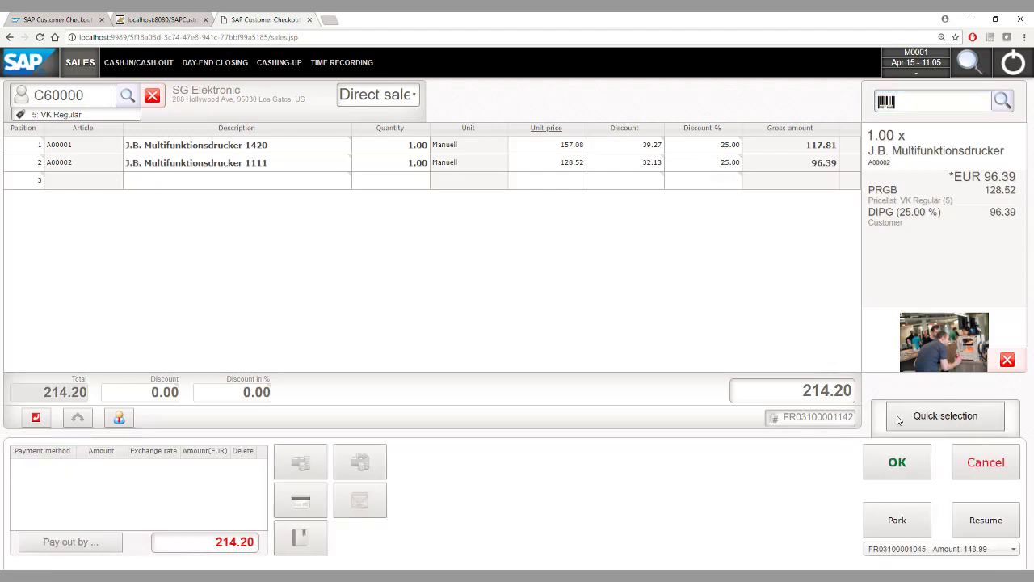
pyautogui.click(896, 472)
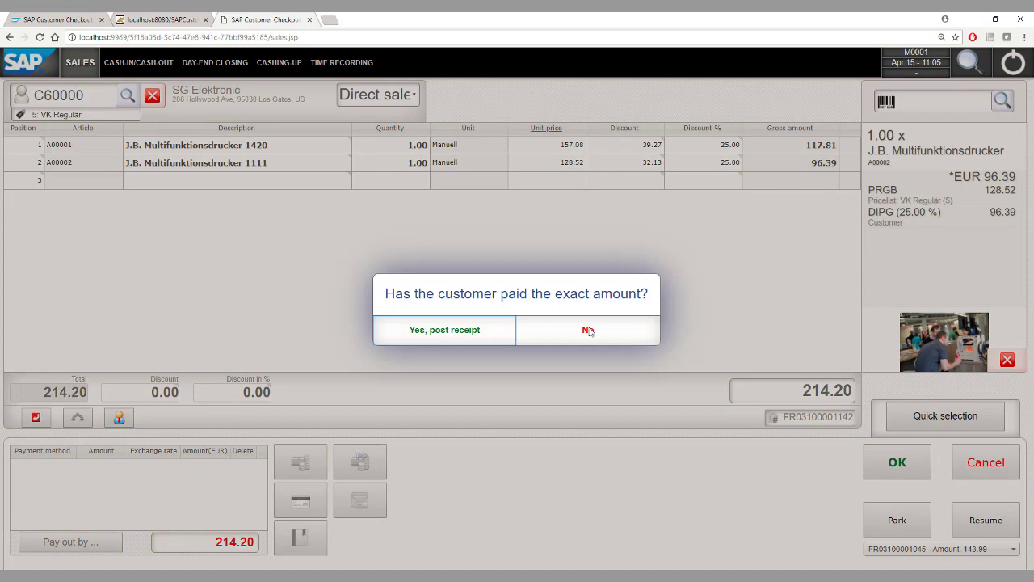
pyautogui.click(444, 333)
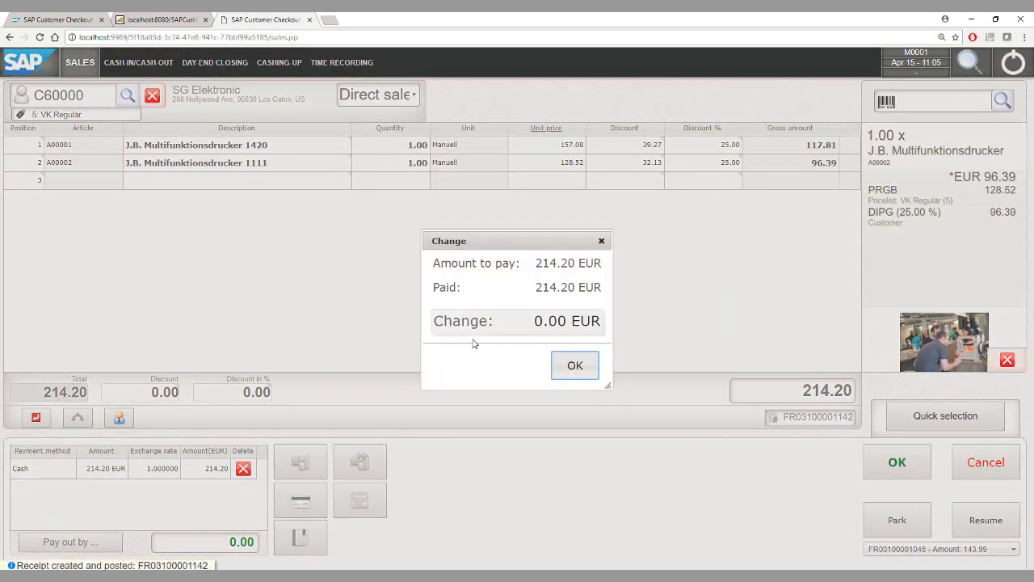
pyautogui.click(575, 365)
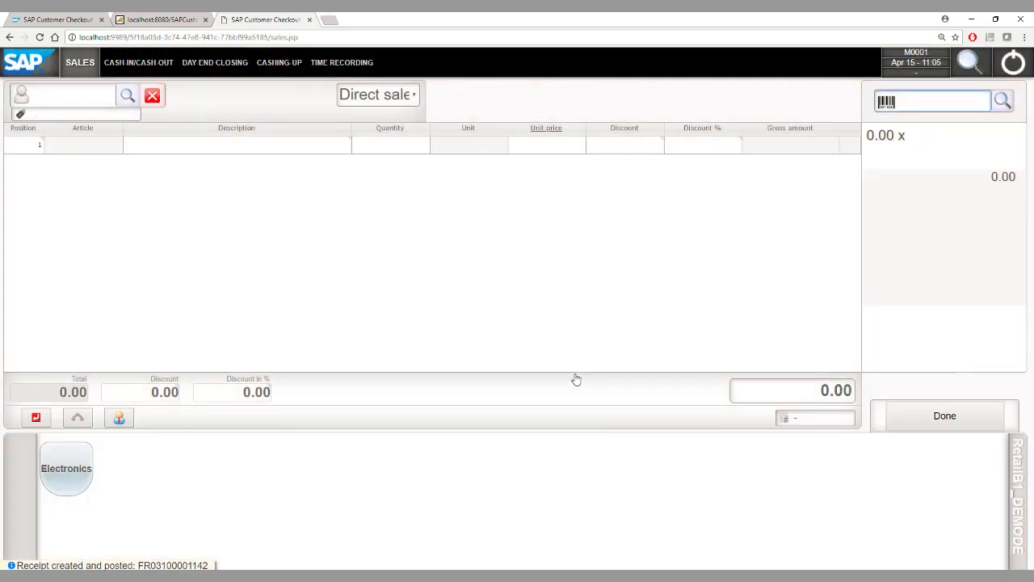
pyautogui.click(61, 95)
# Load customer C20000 and add a payment-for-invoice line for invoice 4342
pyautogui.write('C20000')
pyautogui.press('Return')
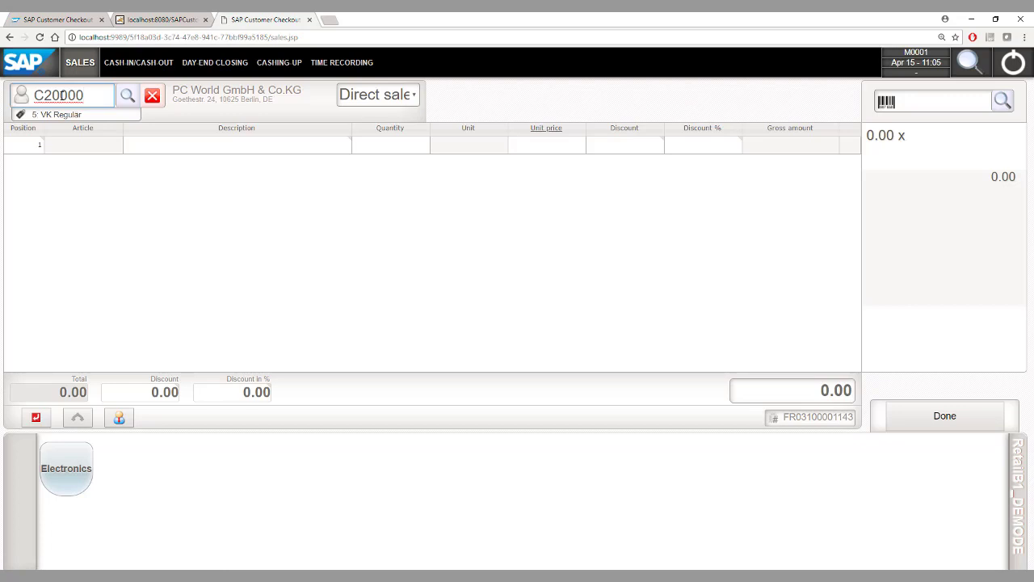
pyautogui.doubleClick(33, 150)
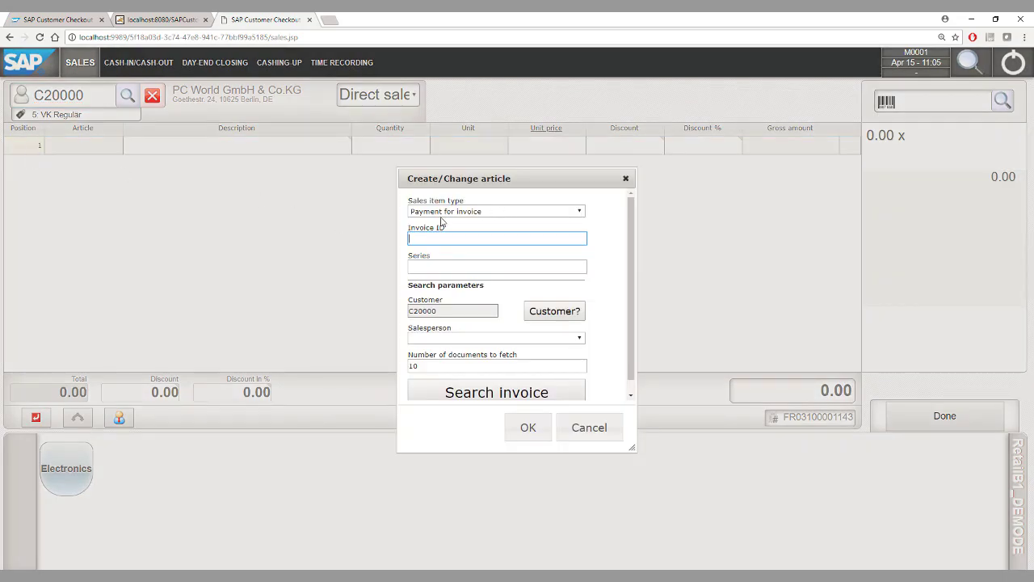
pyautogui.click(461, 211)
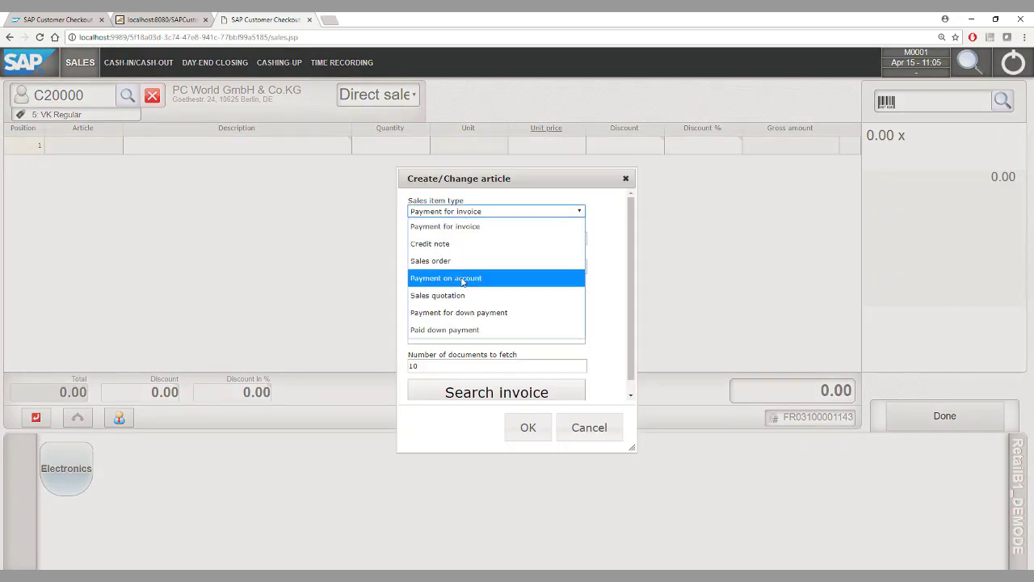
pyautogui.click(452, 231)
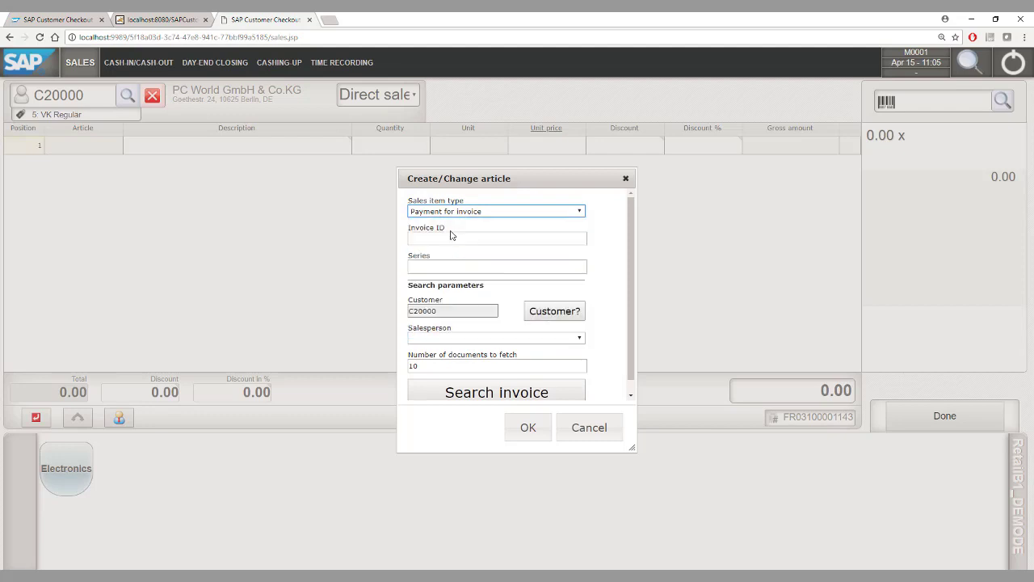
pyautogui.click(486, 393)
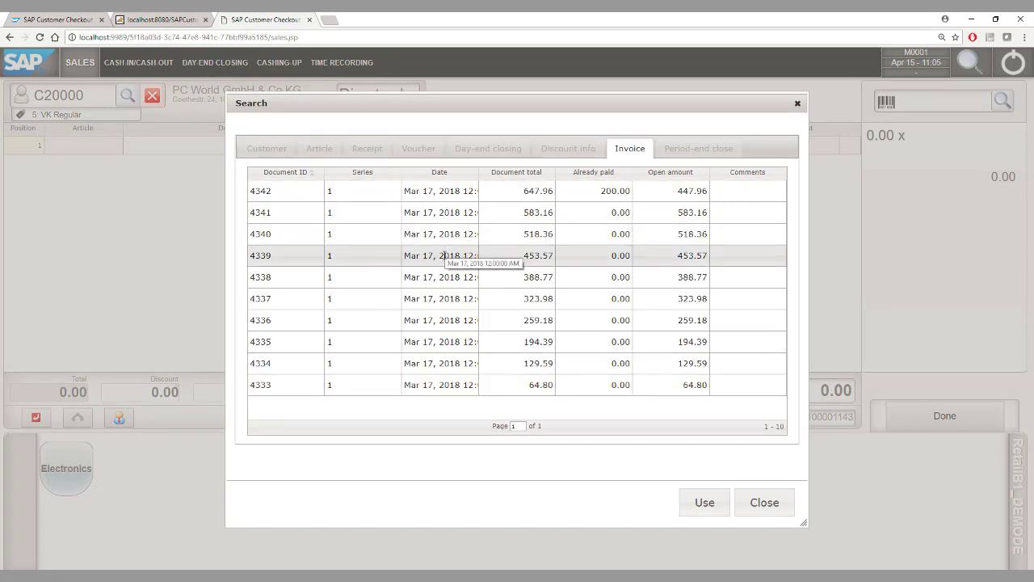
pyautogui.doubleClick(440, 194)
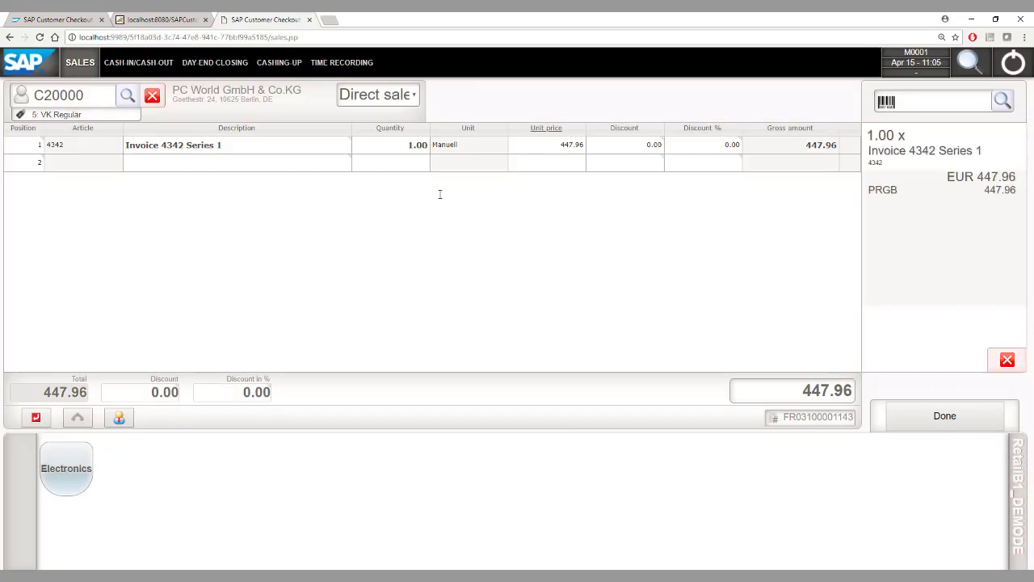
# Set the invoice payment amount to 100.00 and post the receipt as paid exactly
pyautogui.click(539, 150)
pyautogui.write('100')
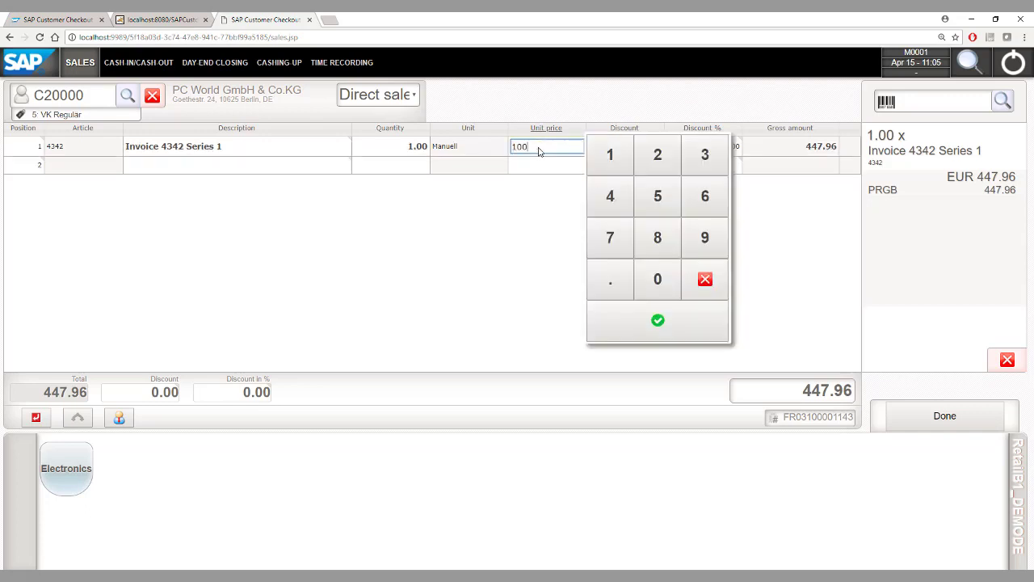
pyautogui.press('Return')
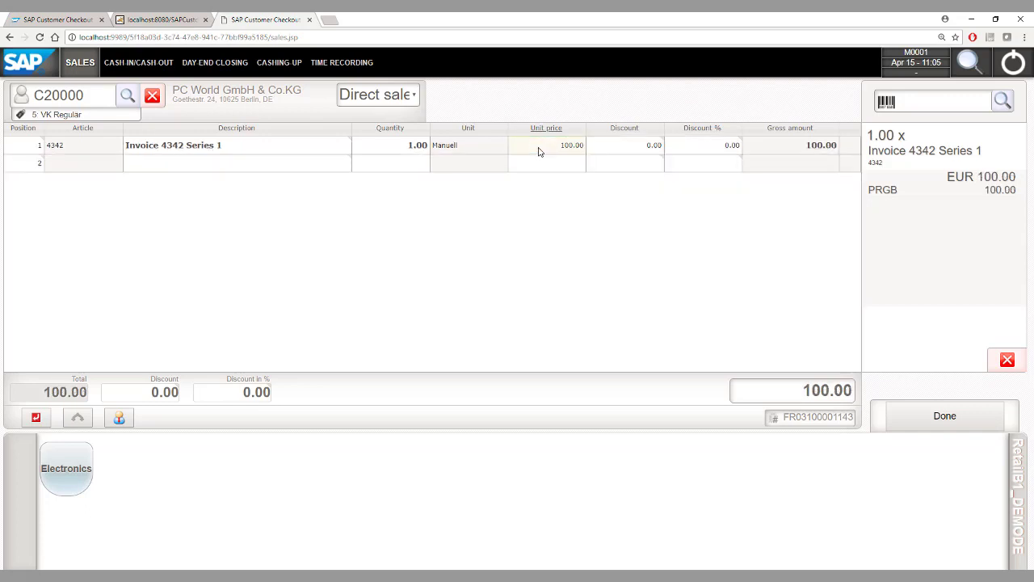
pyautogui.click(917, 416)
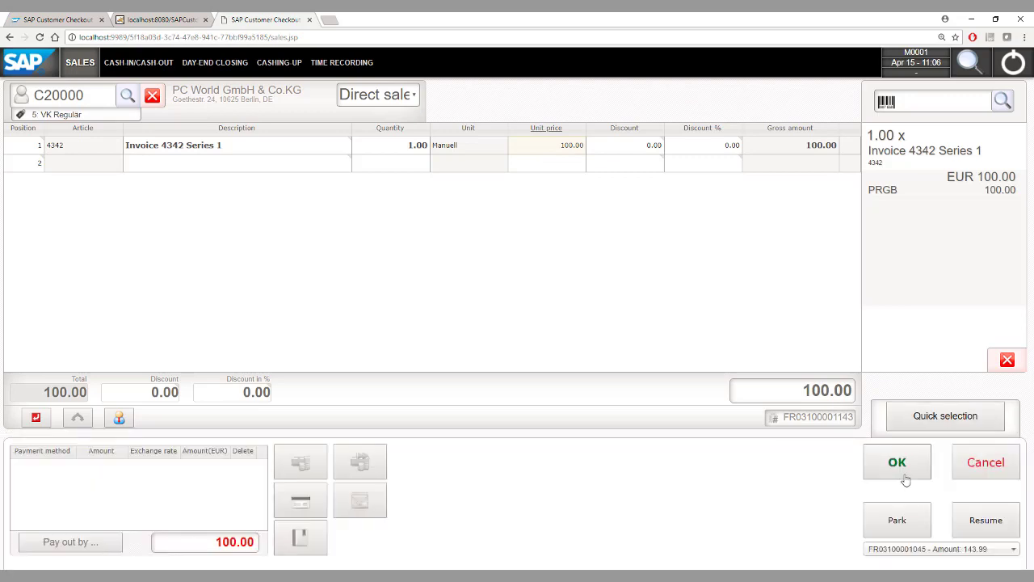
pyautogui.click(903, 475)
pyautogui.click(470, 328)
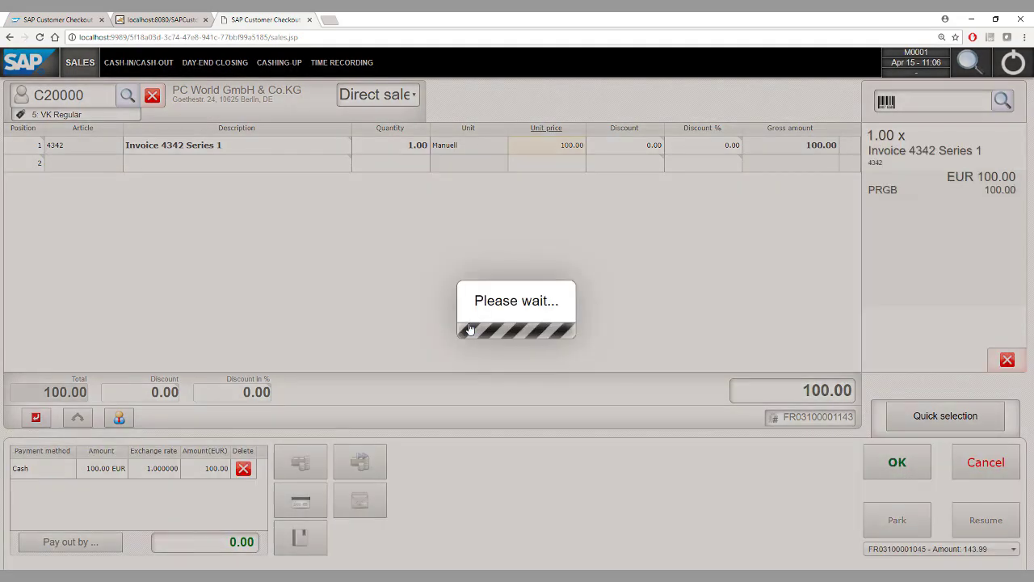
pyautogui.click(575, 366)
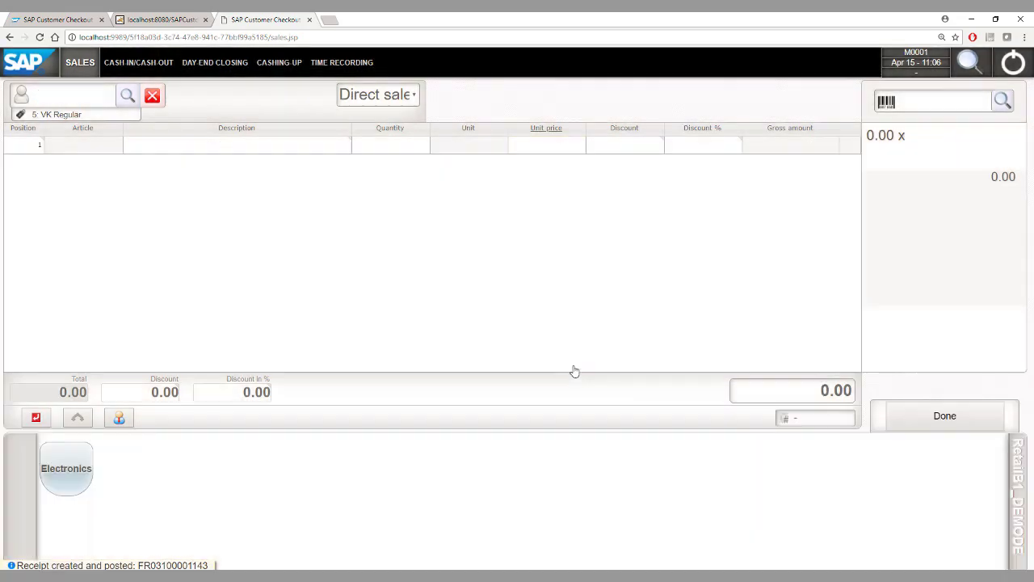
# Enter customer C20000 and load the newest sales order onto the receipt
pyautogui.click(46, 94)
pyautogui.write('C20000')
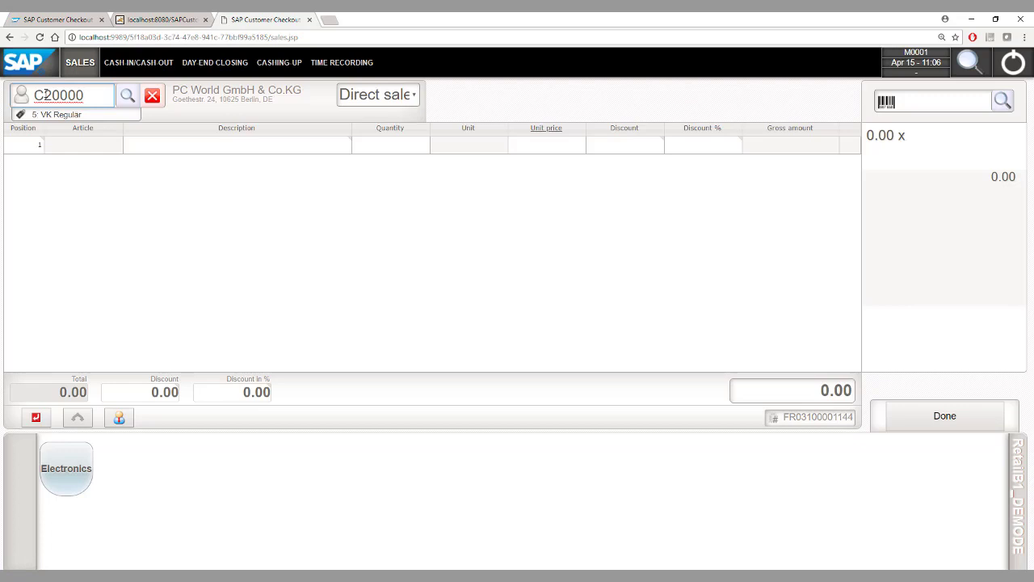
pyautogui.doubleClick(30, 147)
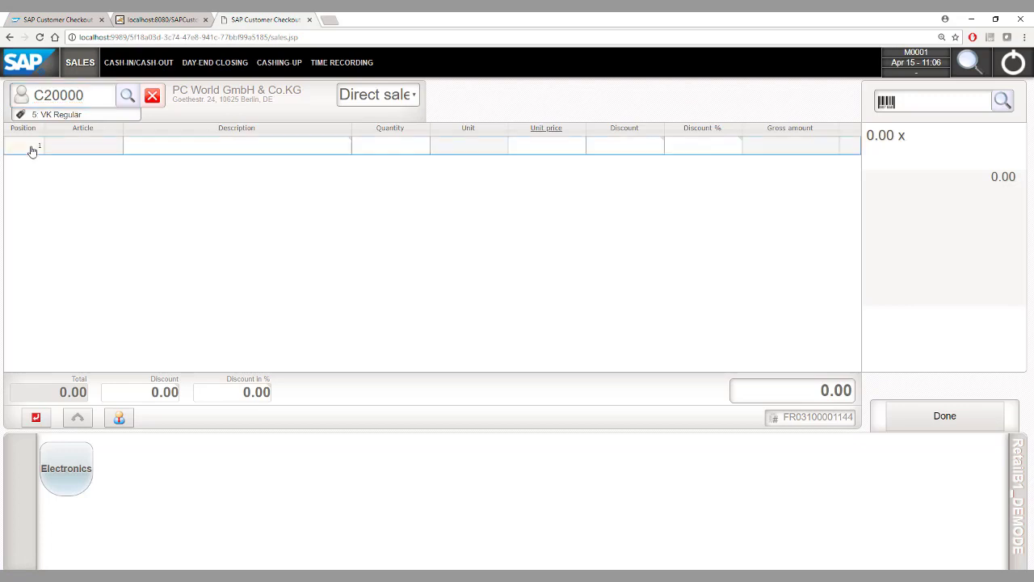
pyautogui.click(495, 214)
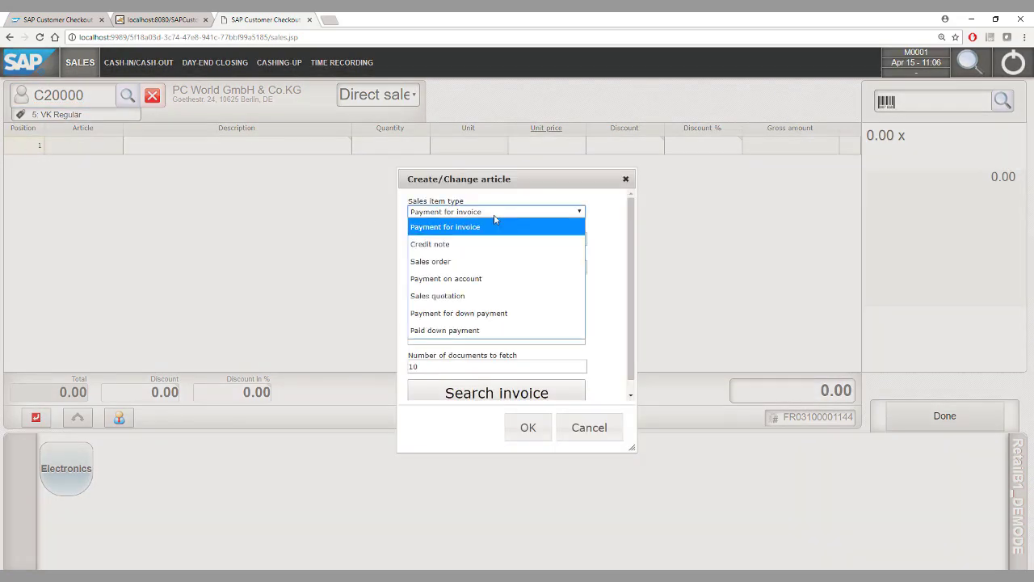
pyautogui.click(473, 262)
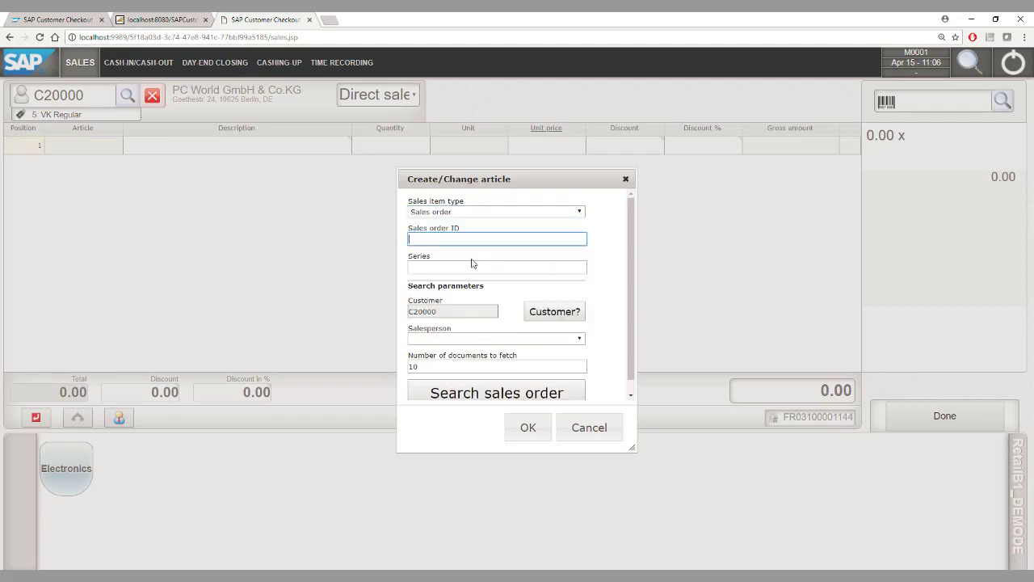
pyautogui.click(502, 394)
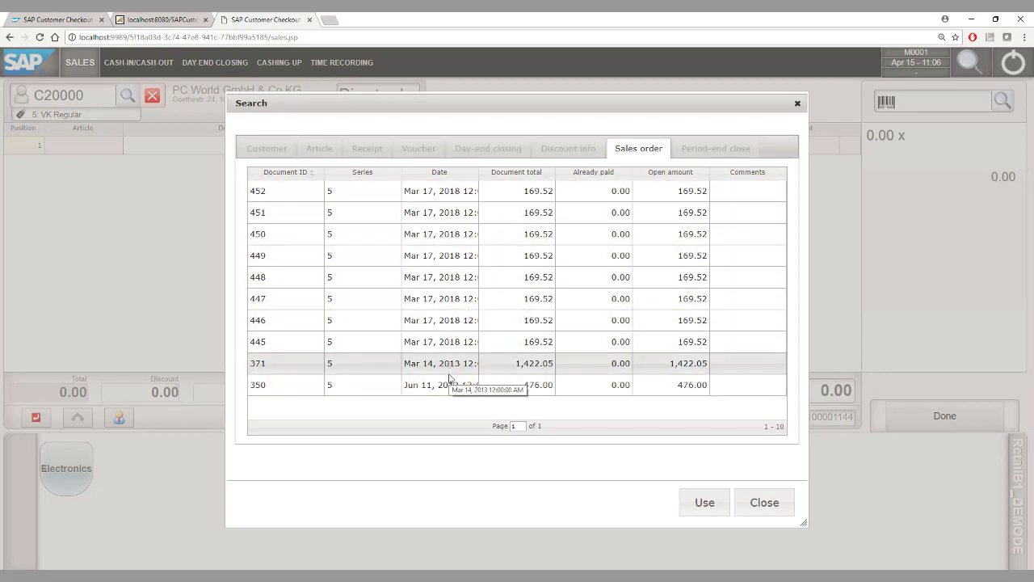
pyautogui.click(431, 193)
pyautogui.doubleClick(432, 194)
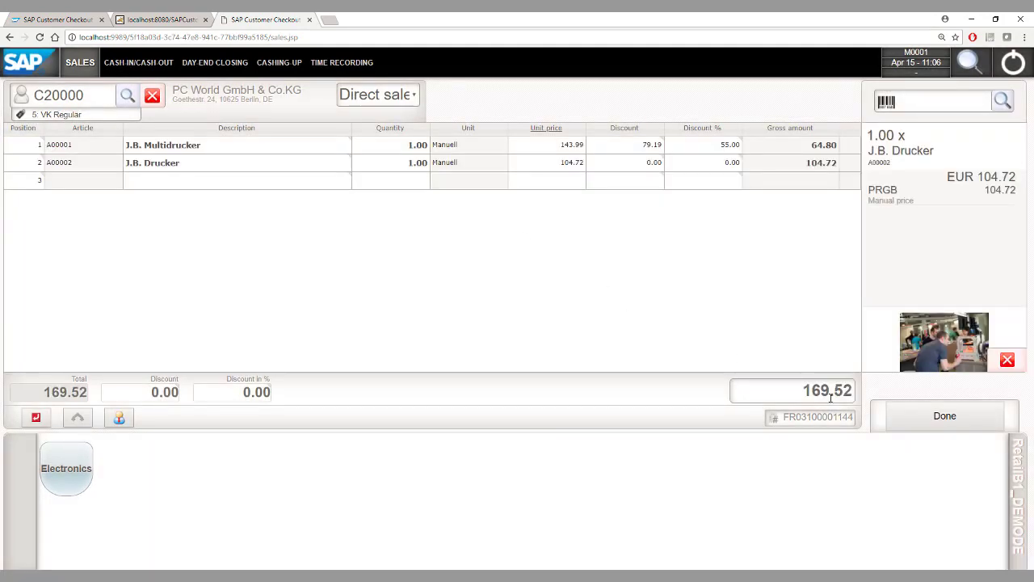
# Pay the 169.52 sale with 200 EUR cash and post the receipt
pyautogui.click(911, 416)
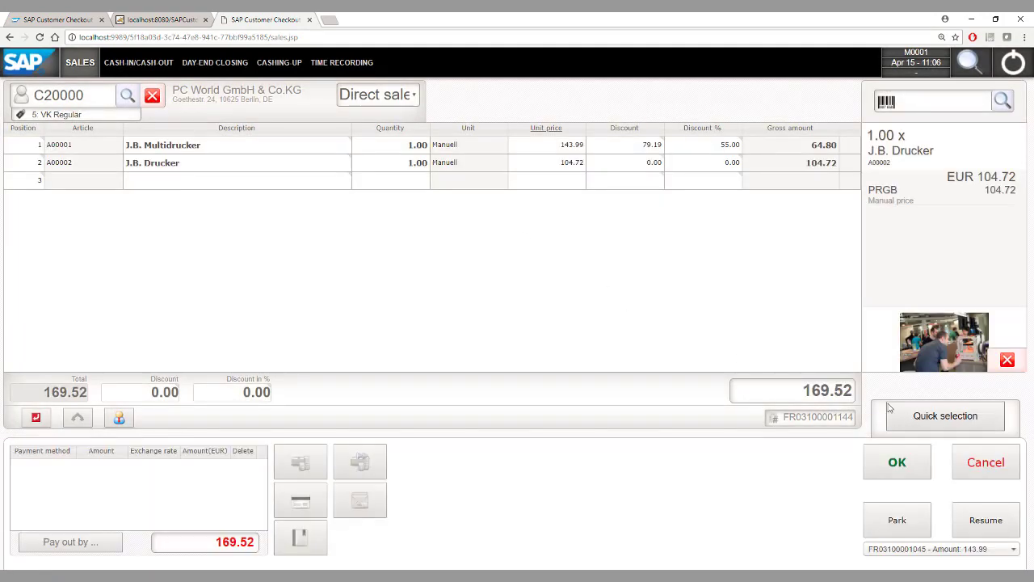
pyautogui.click(299, 462)
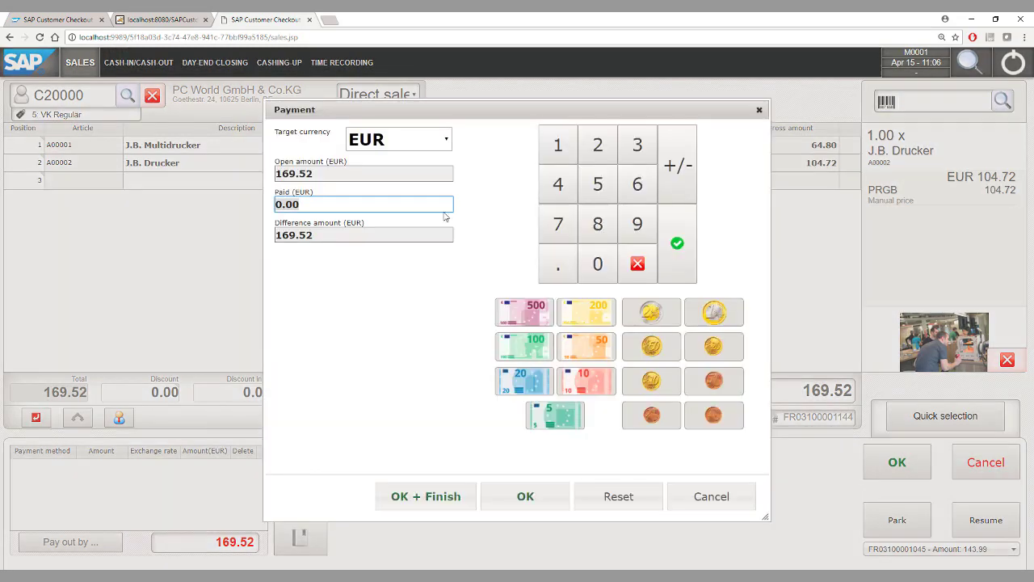
pyautogui.click(598, 145)
pyautogui.click(598, 264)
pyautogui.click(598, 263)
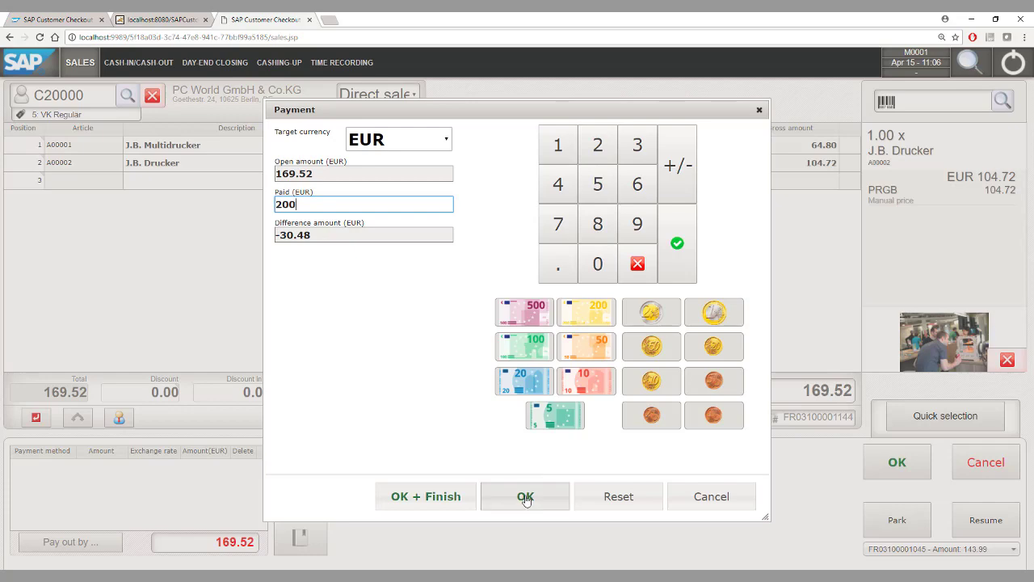
pyautogui.click(526, 494)
pyautogui.click(883, 459)
pyautogui.click(584, 375)
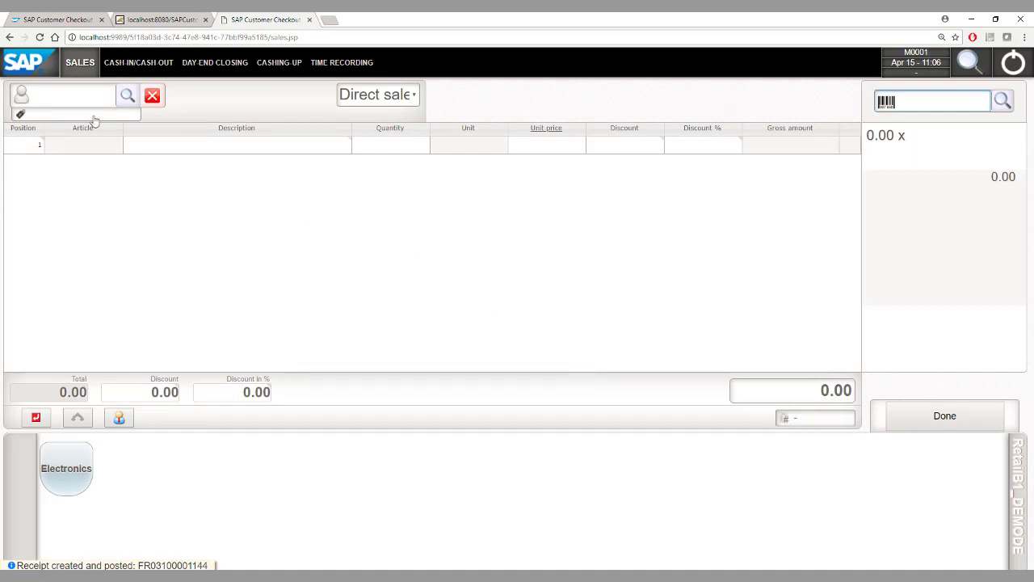
# Load customer C20000 and add article A00002 to the receipt
pyautogui.click(70, 106)
pyautogui.write('C20000')
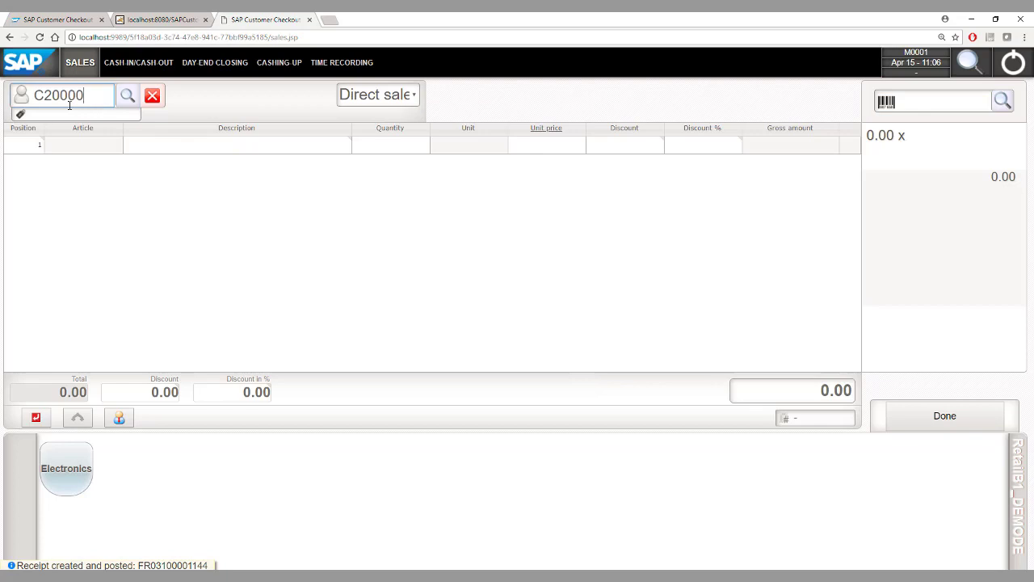
pyautogui.press('Return')
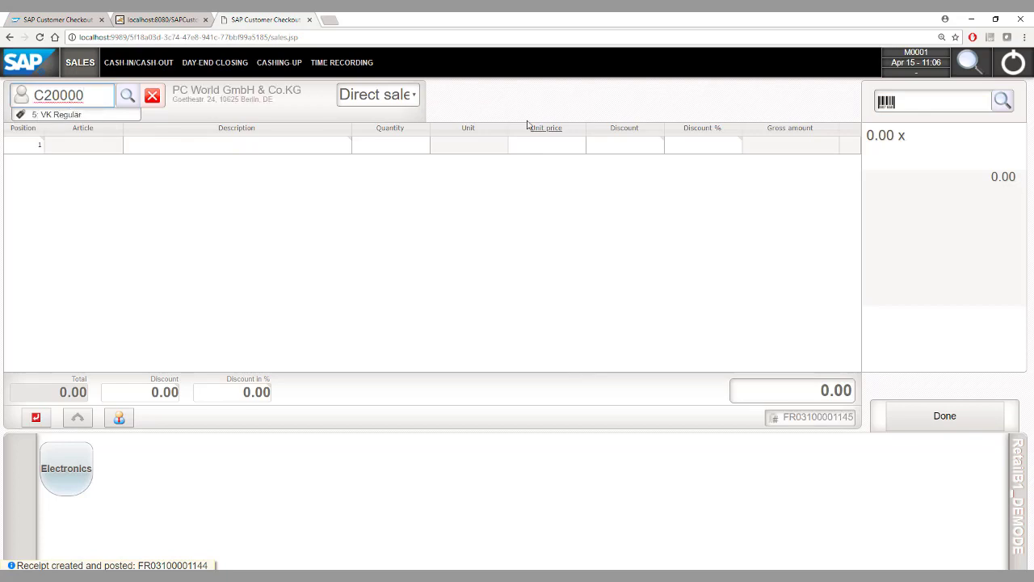
pyautogui.click(918, 103)
pyautogui.write('A00002')
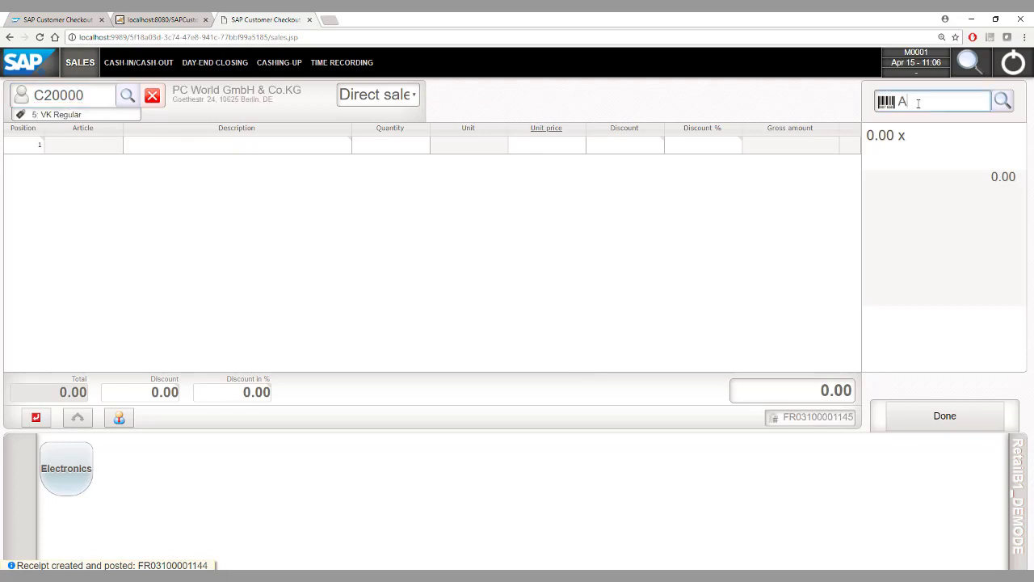
pyautogui.press('Return')
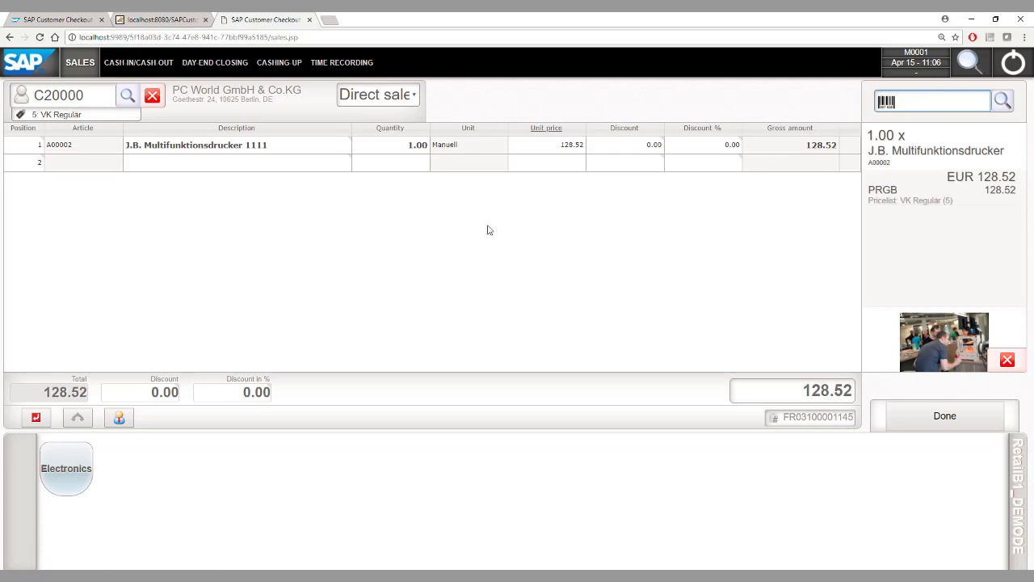
# Set the printer quantity to 100 and change the receipt type to Reserve Invoice
pyautogui.click(388, 148)
pyautogui.write('100')
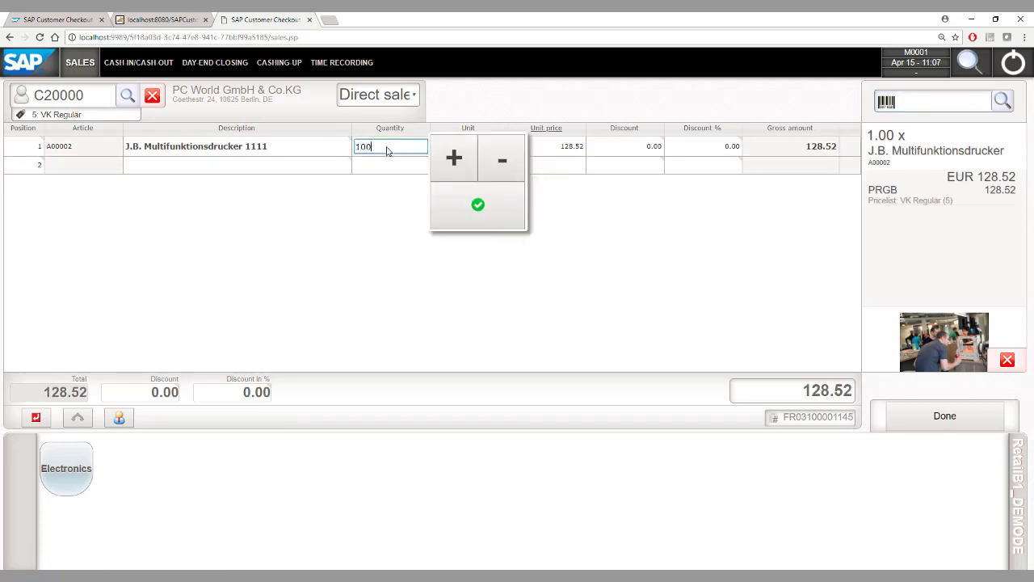
pyautogui.click(927, 416)
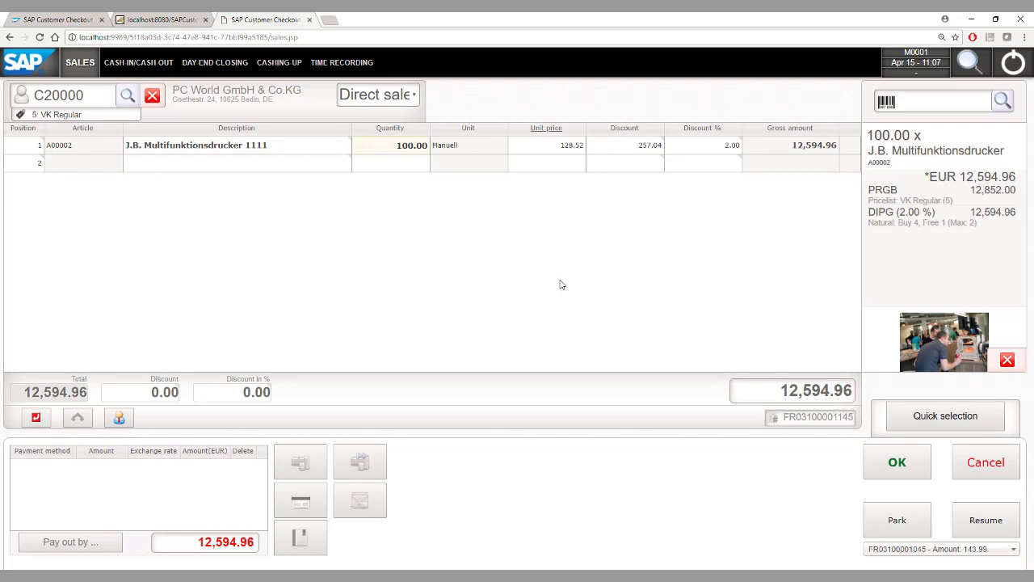
pyautogui.click(375, 95)
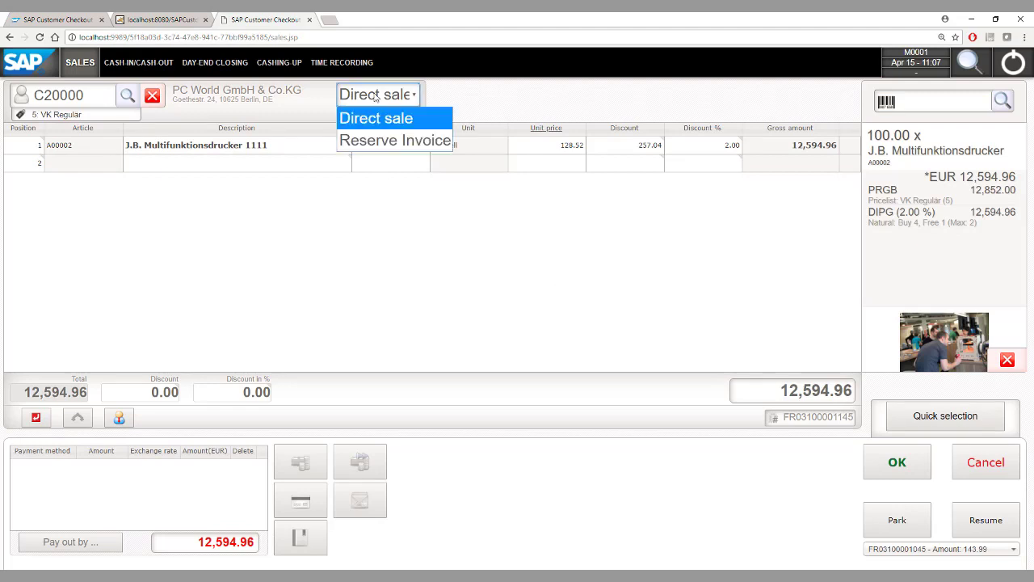
pyautogui.click(404, 140)
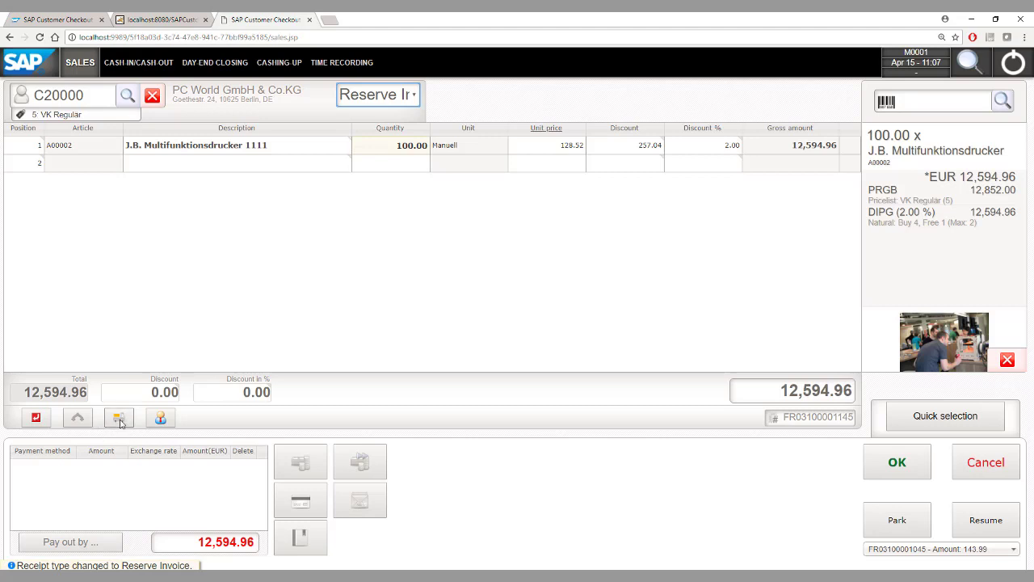
pyautogui.click(119, 420)
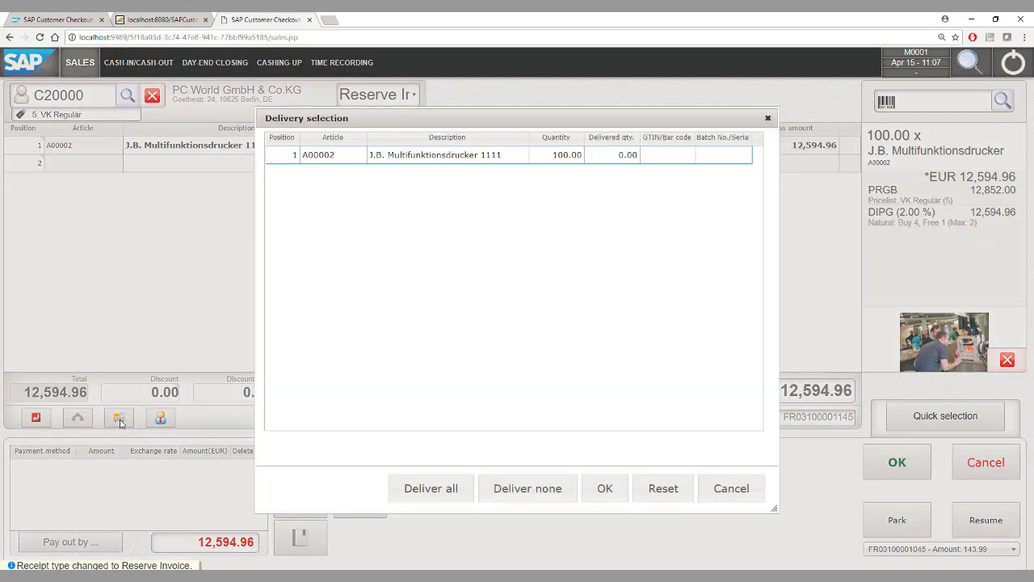
# Mark 1 of the 100 printers as delivered and finish the receipt for payment
pyautogui.click(616, 158)
pyautogui.write('1')
pyautogui.click(591, 305)
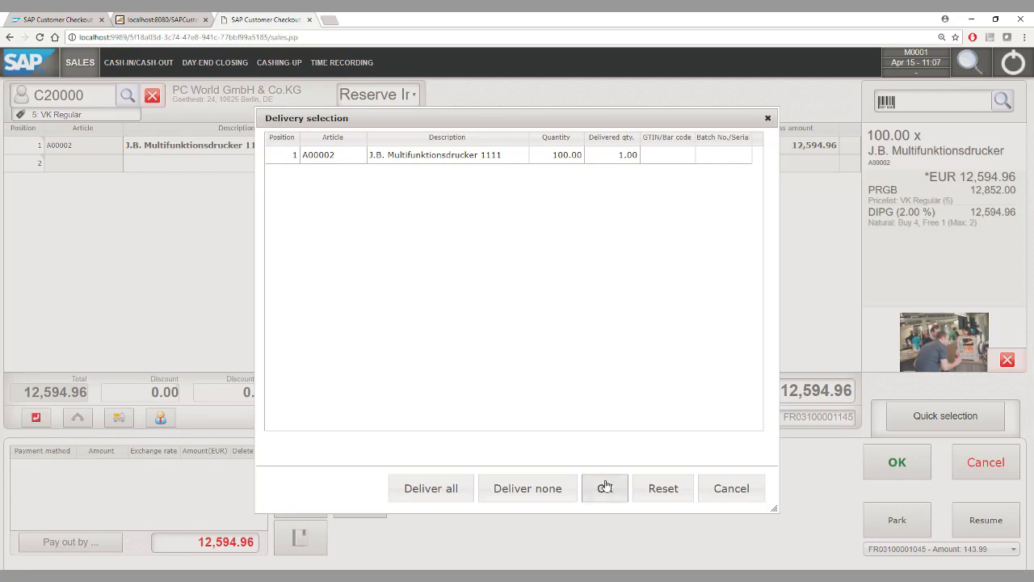
pyautogui.click(605, 488)
pyautogui.click(894, 461)
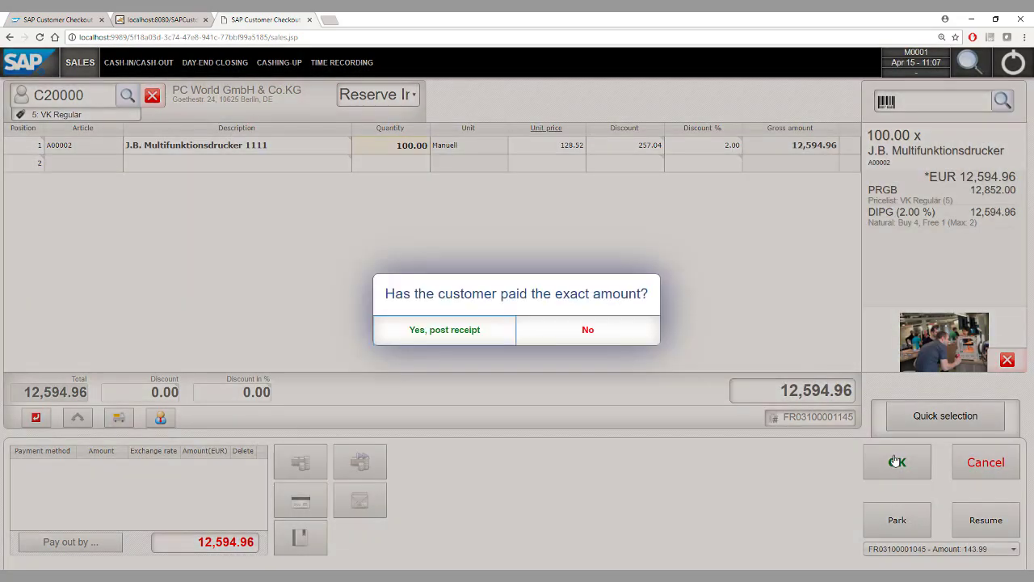
# Post the 12,594.96 Reserve Invoice receipt as paid exactly, then start day-end closing
pyautogui.click(434, 331)
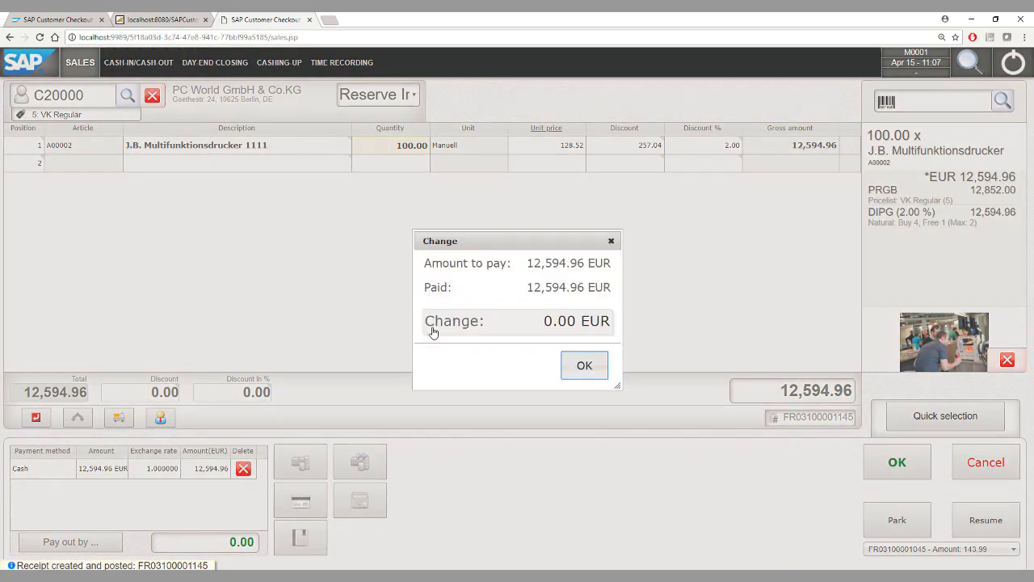
pyautogui.click(590, 367)
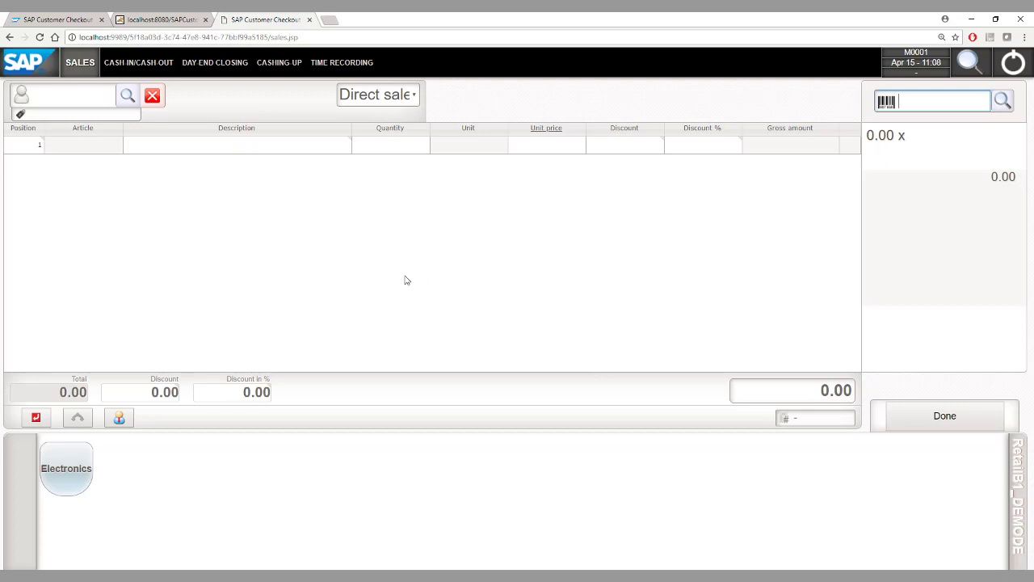
pyautogui.click(210, 71)
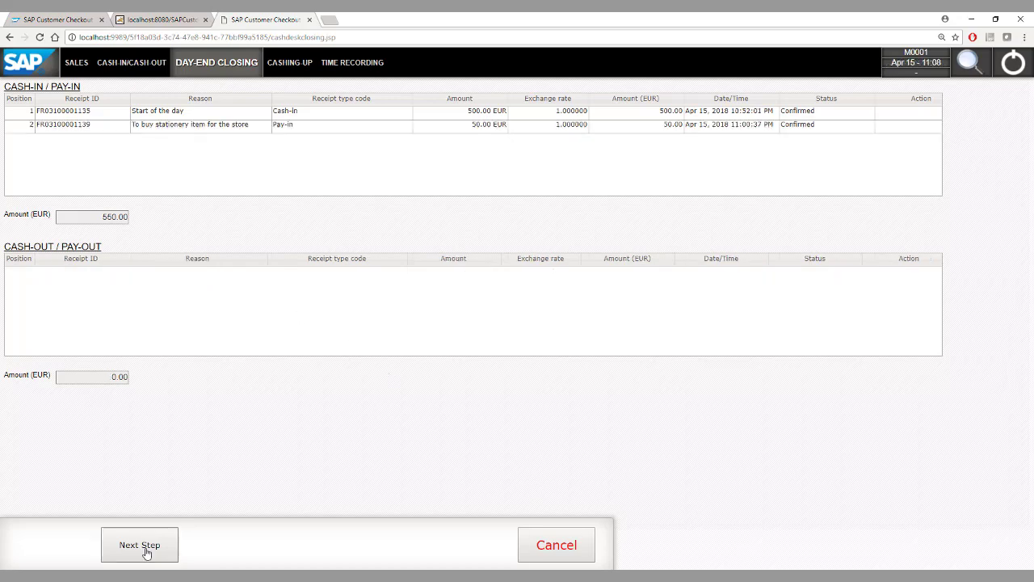
# Advance day-end closing past the cash-in/pay-out overview to the CHF cash count
pyautogui.click(145, 548)
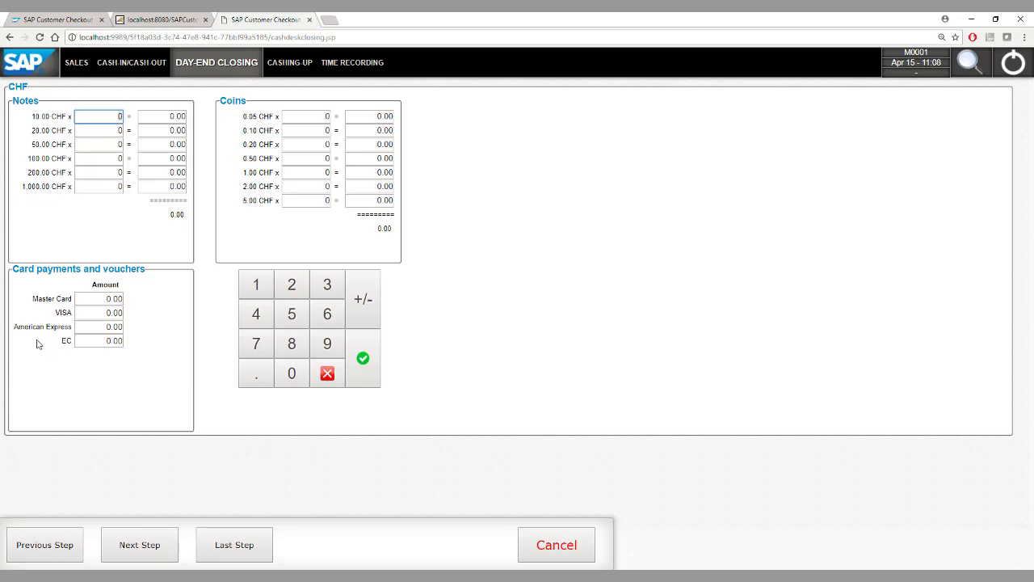
# Move to the EUR count and enter 13,760 as the 1.00 EUR coin count
pyautogui.click(139, 547)
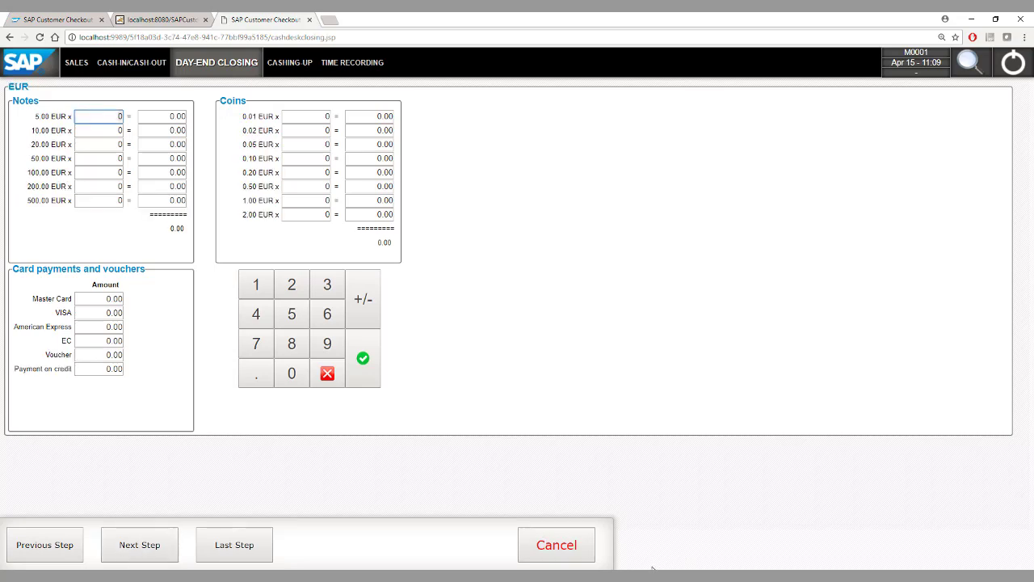
pyautogui.click(708, 576)
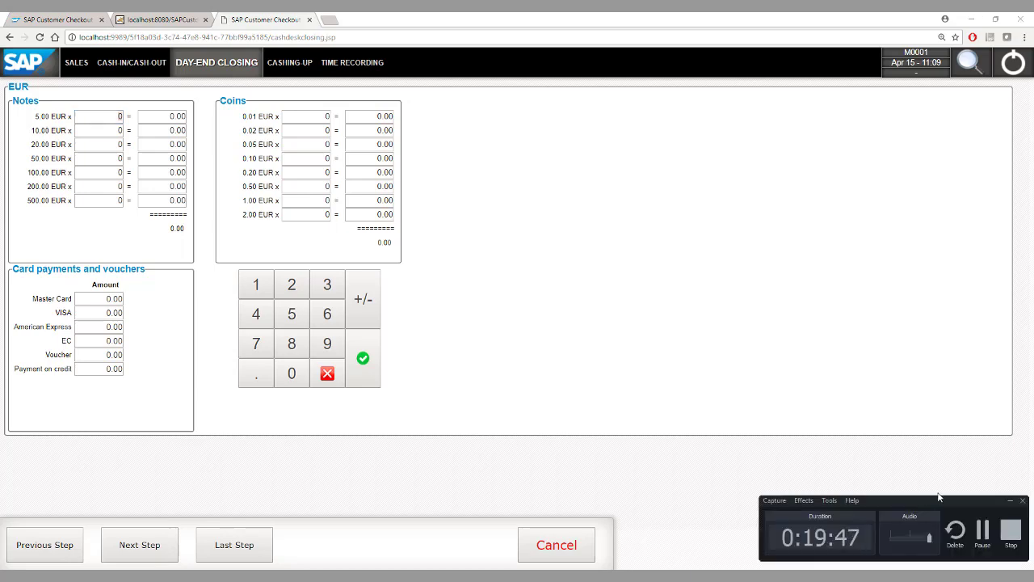
pyautogui.click(979, 532)
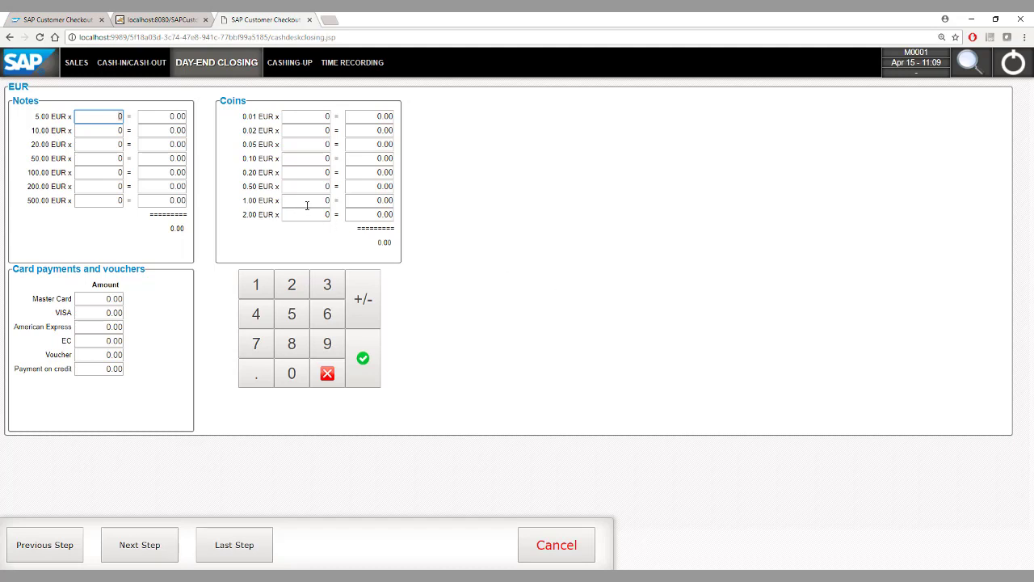
pyautogui.click(298, 202)
pyautogui.write('13760')
pyautogui.click(314, 212)
# Enter 71,40 for American Express and 260 in vouchers, then open the summary
pyautogui.click(102, 327)
pyautogui.write('71,40')
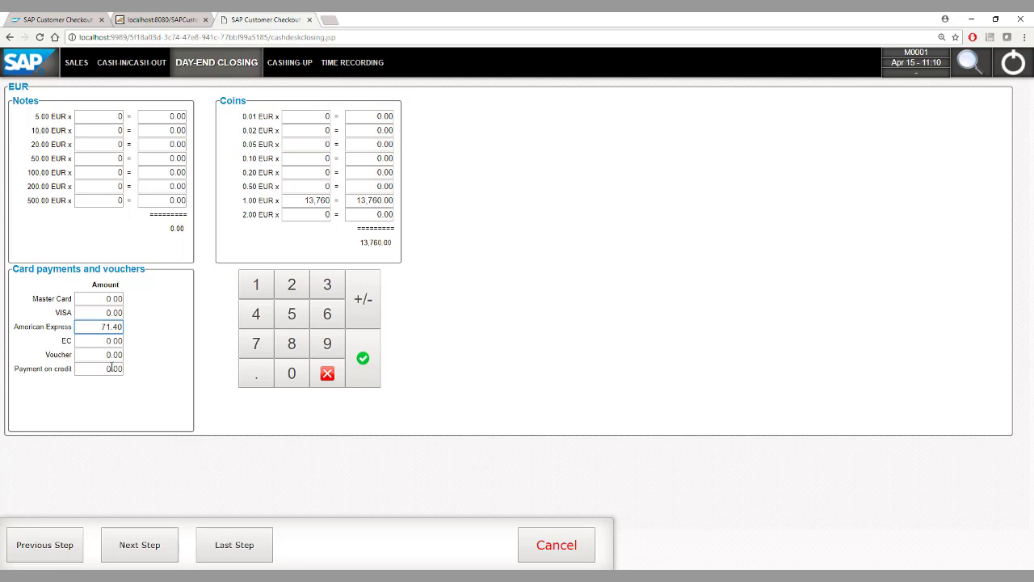
pyautogui.click(102, 356)
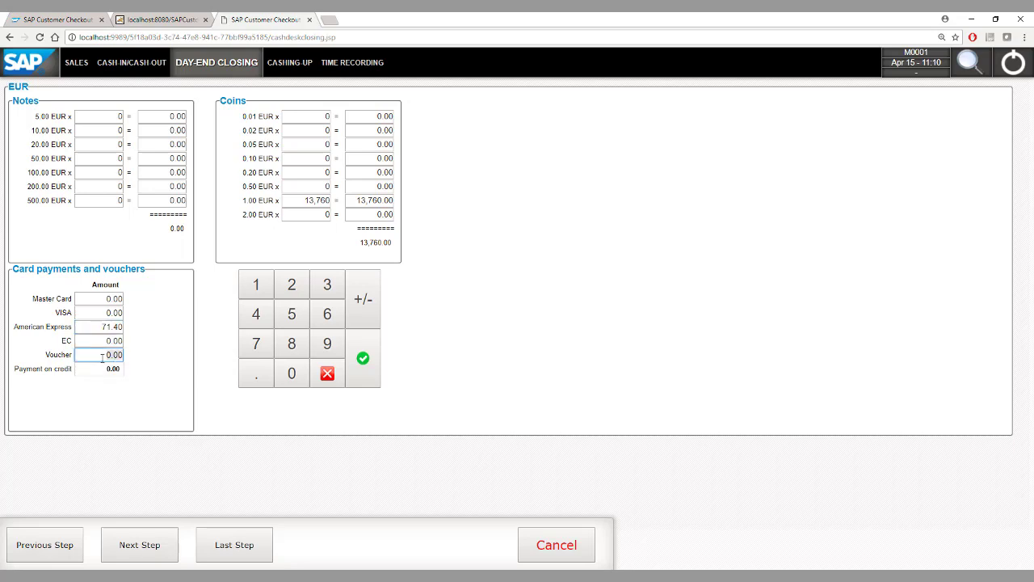
pyautogui.write('260')
pyautogui.click(131, 558)
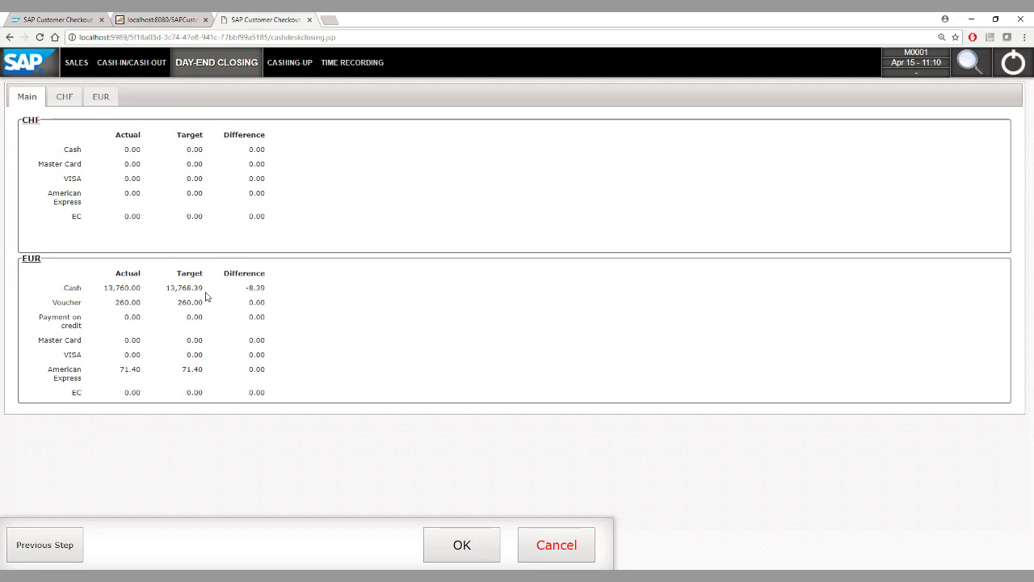
# Accept the day-end totals to open the EUR cash-out dialog
pyautogui.click(461, 541)
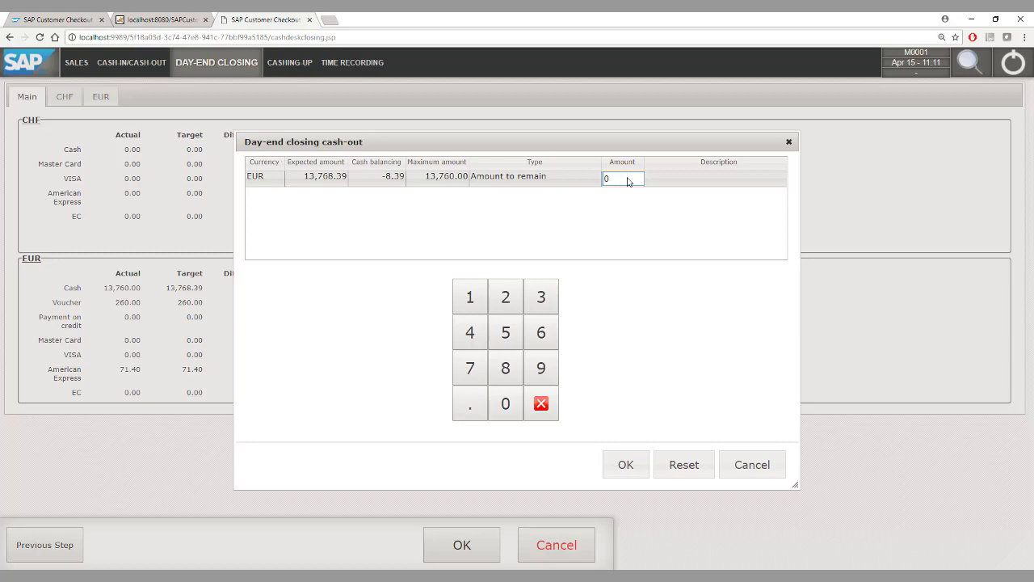
# Leave 100 EUR in the till noted 'left over from last day' and confirm the 13,660.00 cash-out
pyautogui.press('BackSpace')
pyautogui.write('100')
pyautogui.click(701, 179)
pyautogui.write('left over')
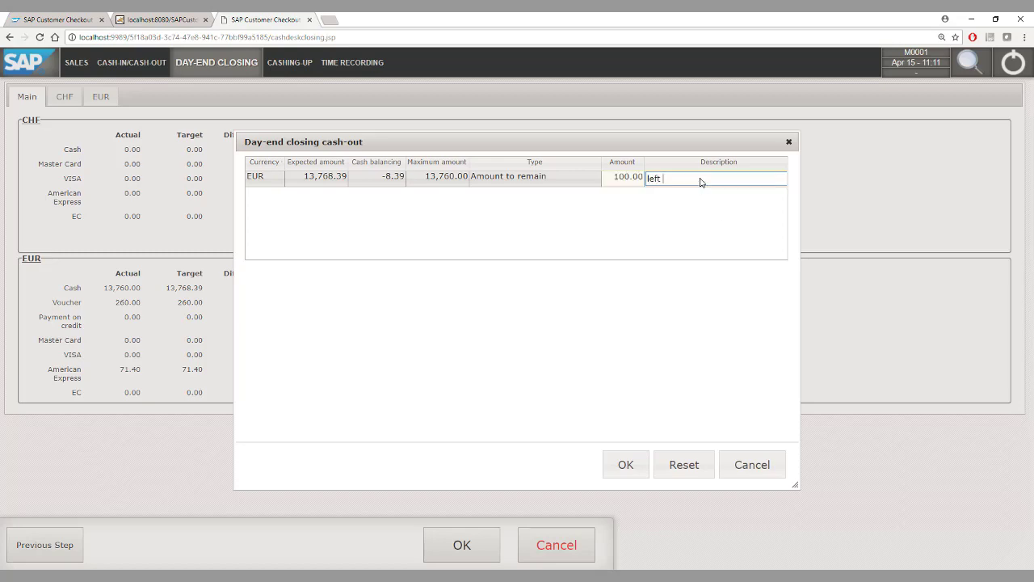
pyautogui.write(' from last day')
pyautogui.click(616, 467)
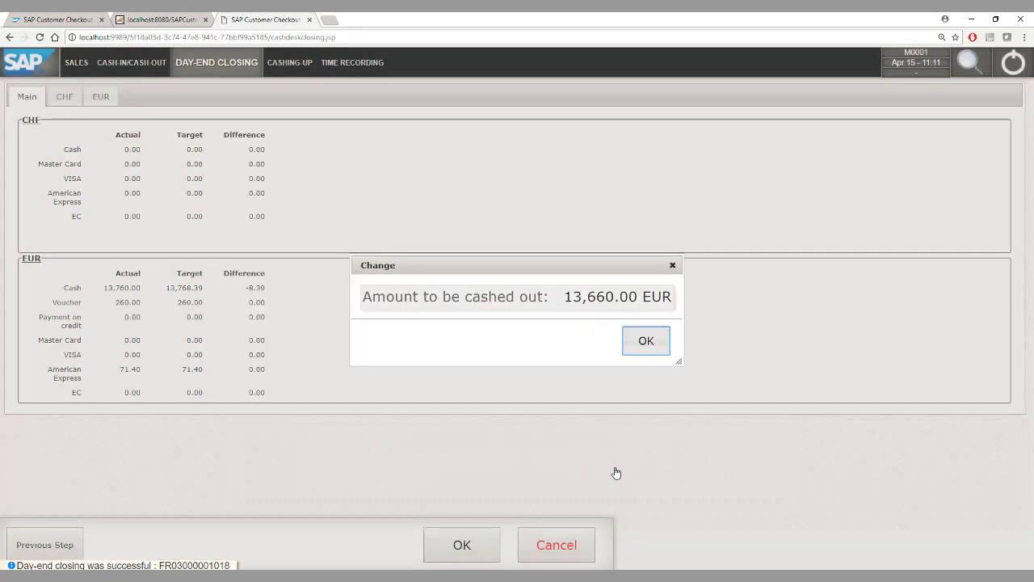
pyautogui.click(645, 339)
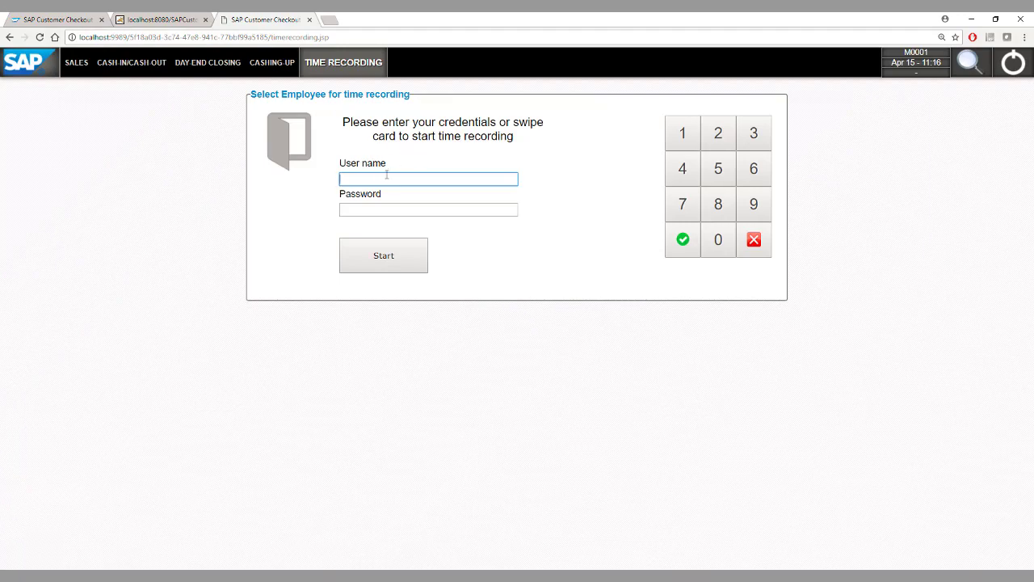
# Log in to time recording with the employee's user name and password, then punch out
pyautogui.write('M0001')
pyautogui.press('Tab')
pyautogui.write('••••••••')
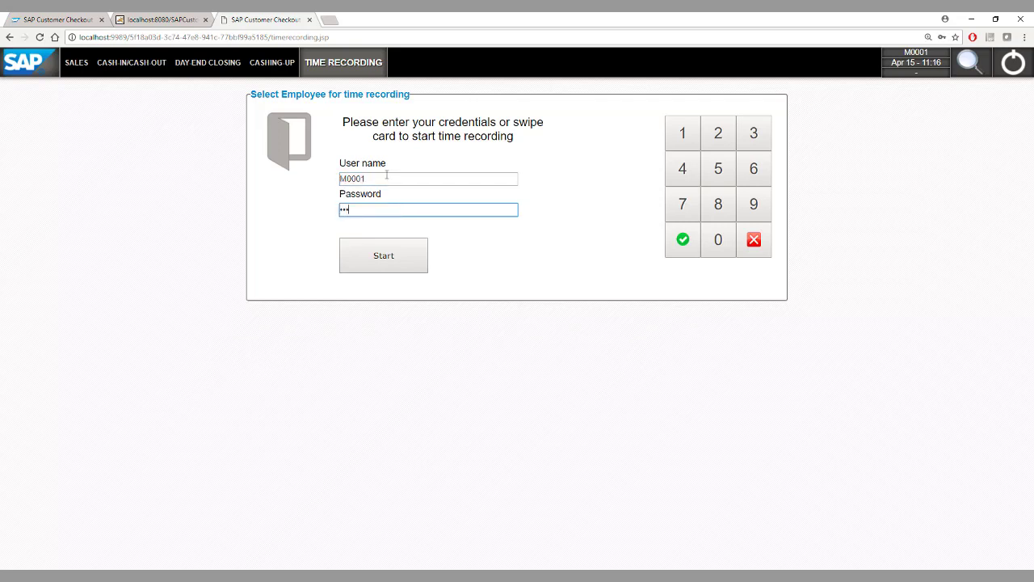
pyautogui.press('Return')
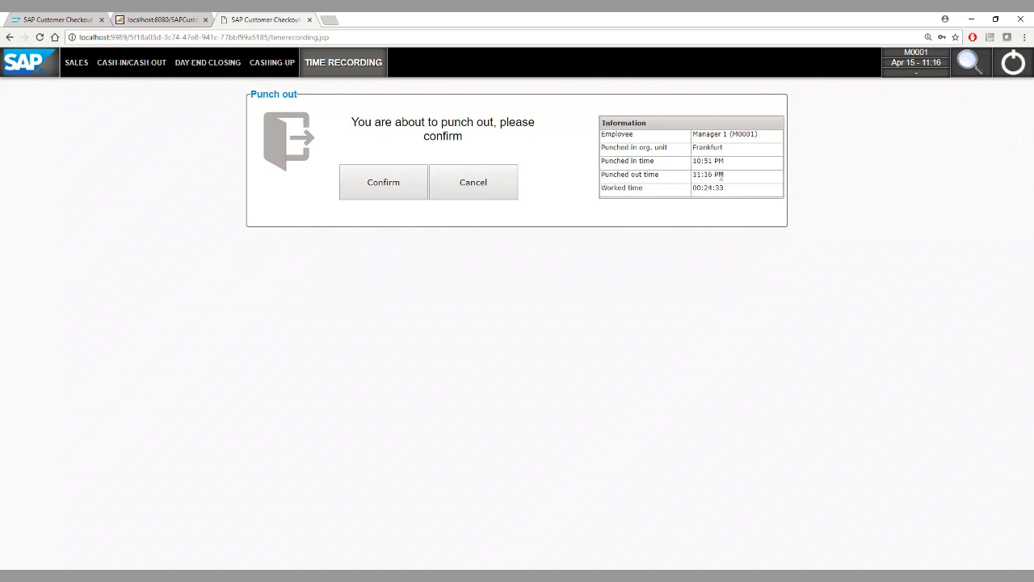
pyautogui.click(393, 189)
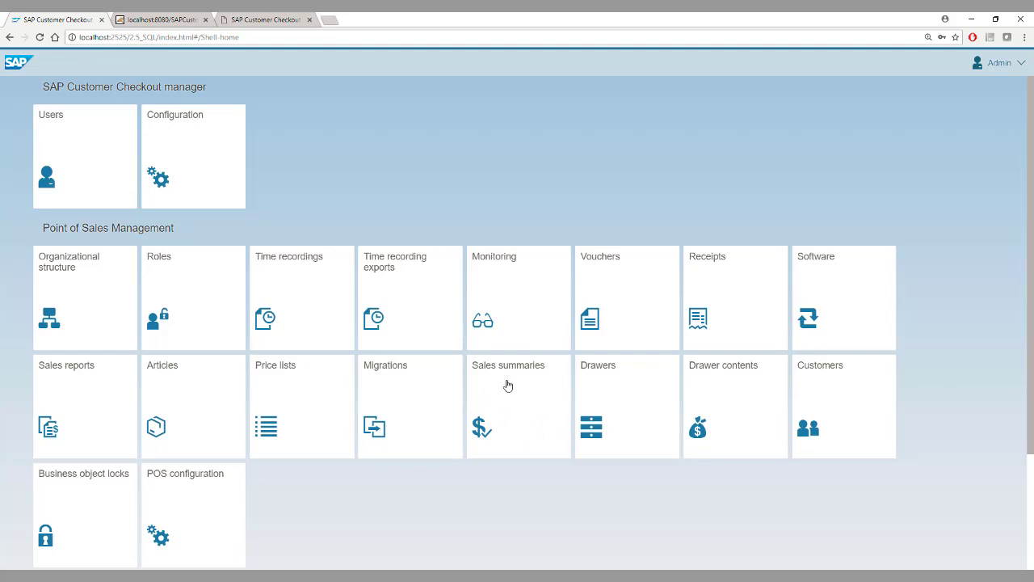
pyautogui.click(508, 386)
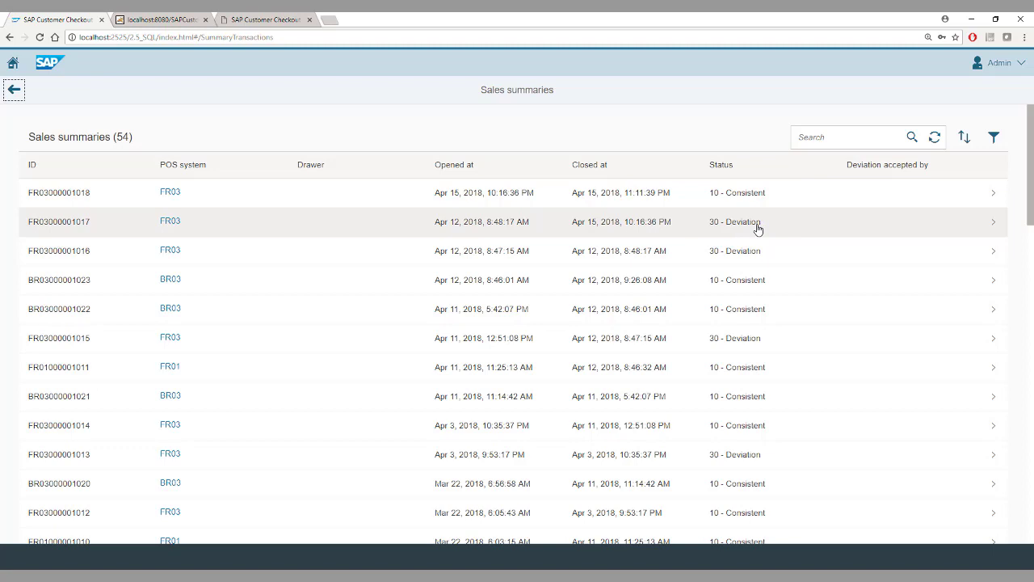
pyautogui.click(764, 194)
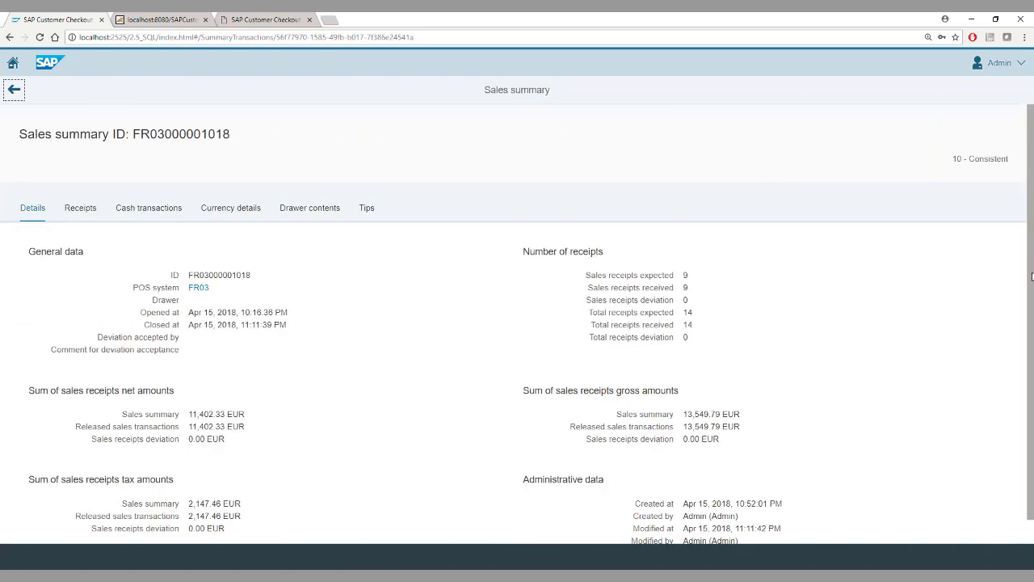
pyautogui.scroll(-1, 590, 291)
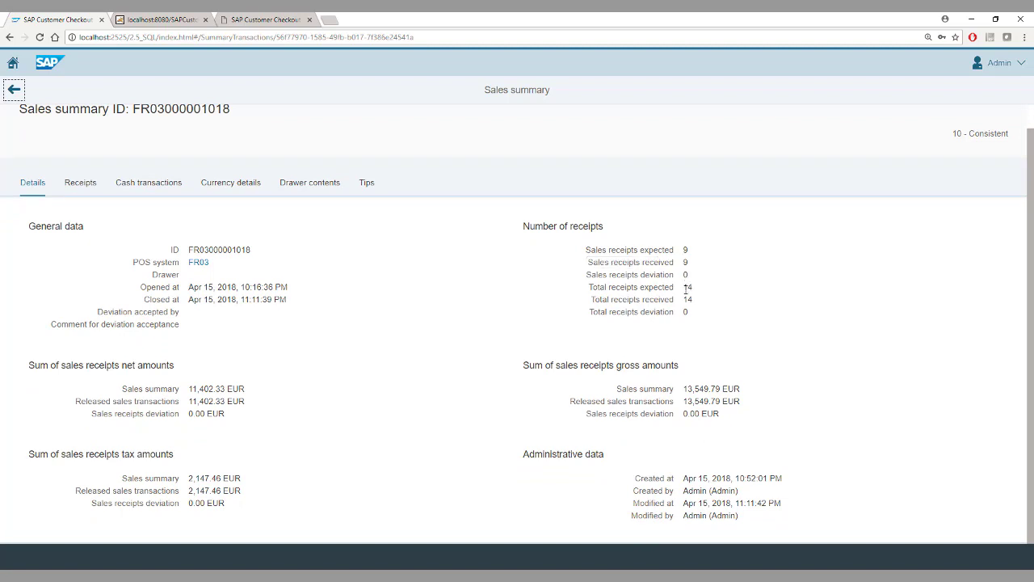
pyautogui.moveTo(687, 288); pyautogui.dragTo(688, 294)
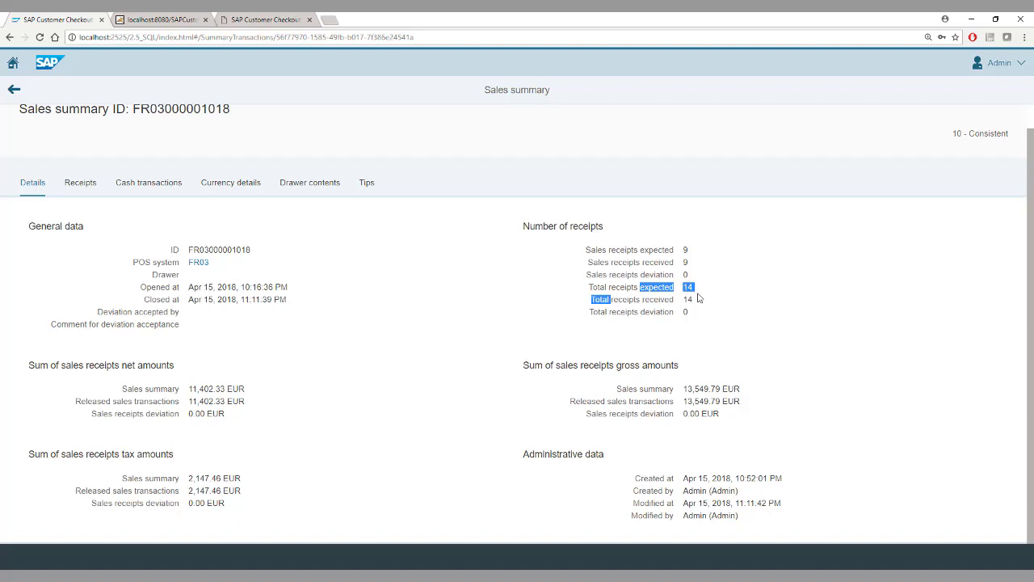
pyautogui.click(690, 295)
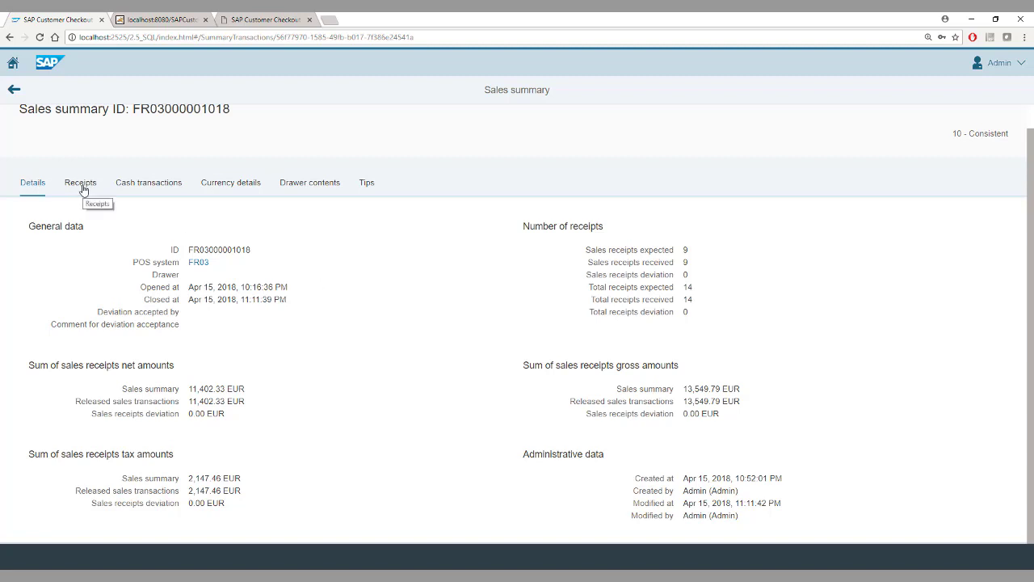
pyautogui.click(80, 185)
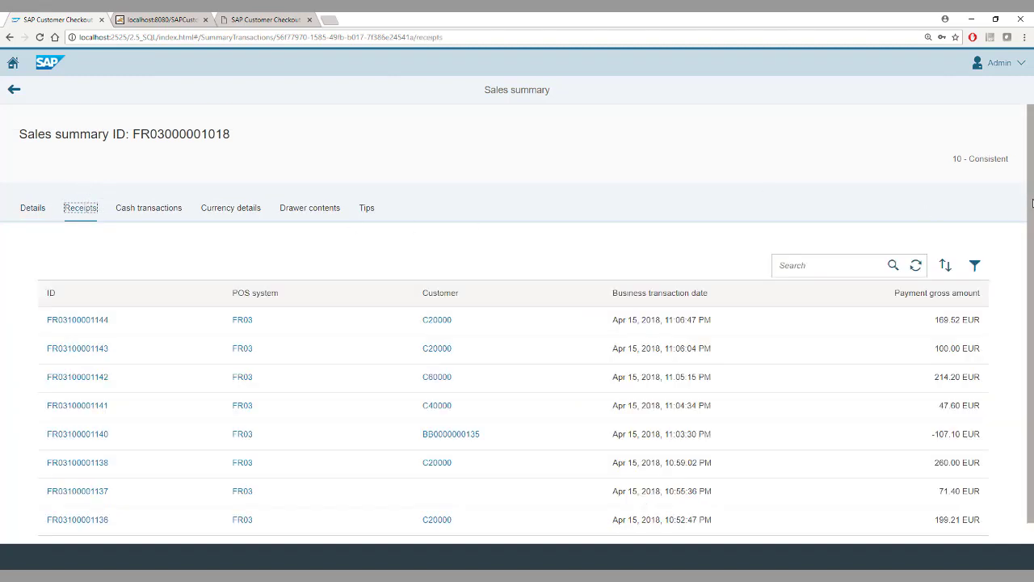
pyautogui.moveTo(1031, 198); pyautogui.dragTo(1033, 281)
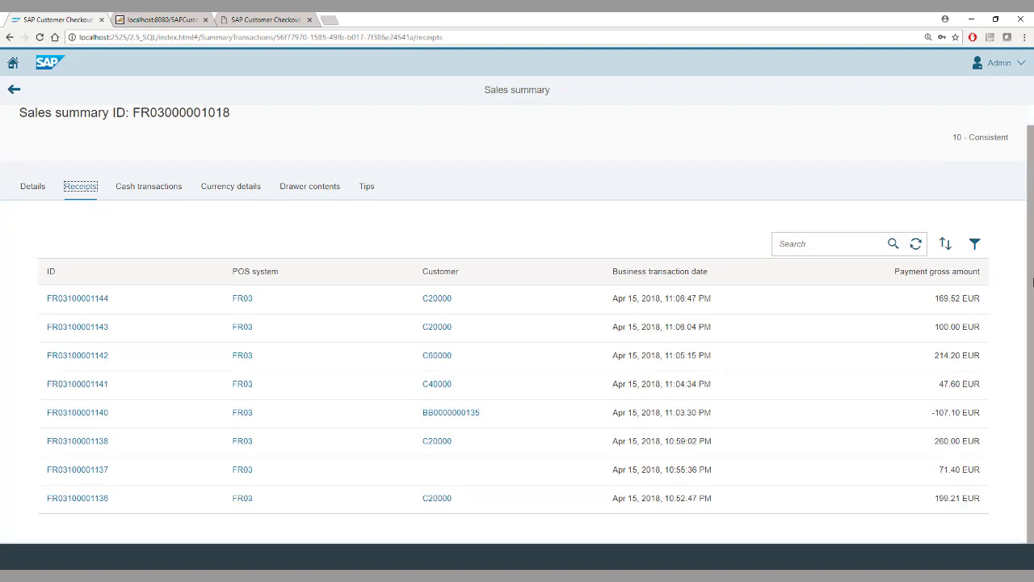
pyautogui.click(96, 502)
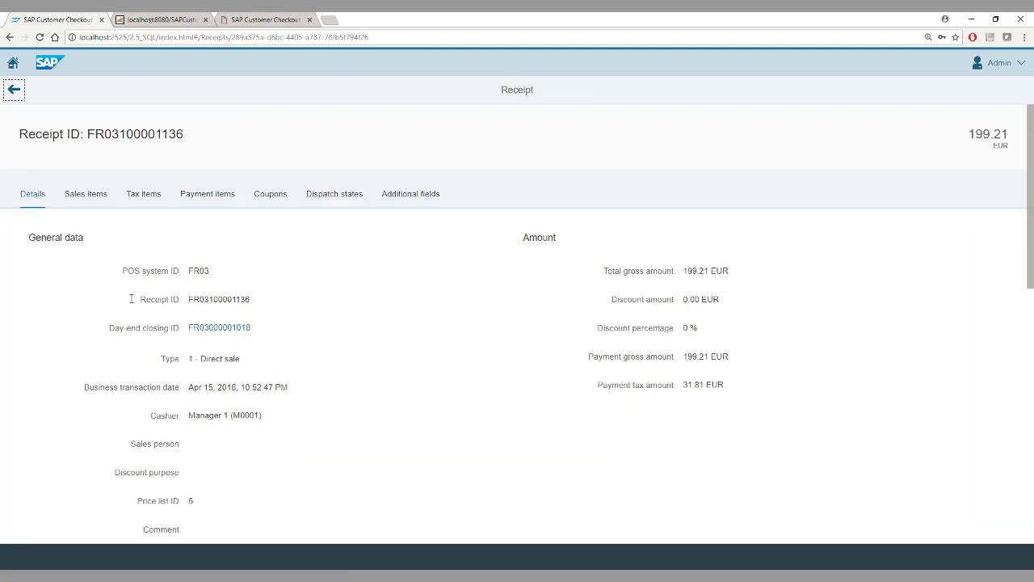
pyautogui.click(78, 200)
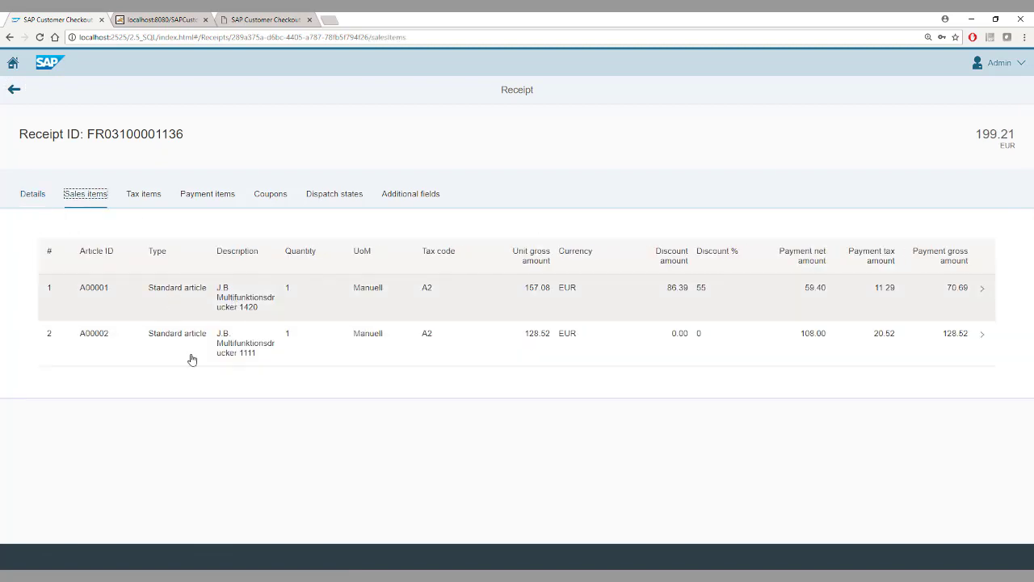
pyautogui.click(9, 93)
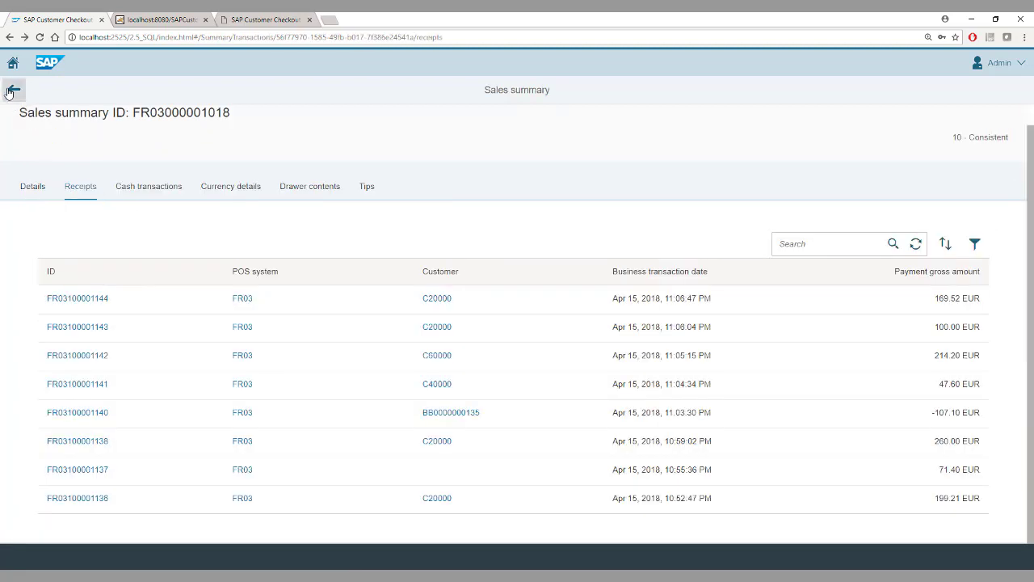
pyautogui.click(136, 189)
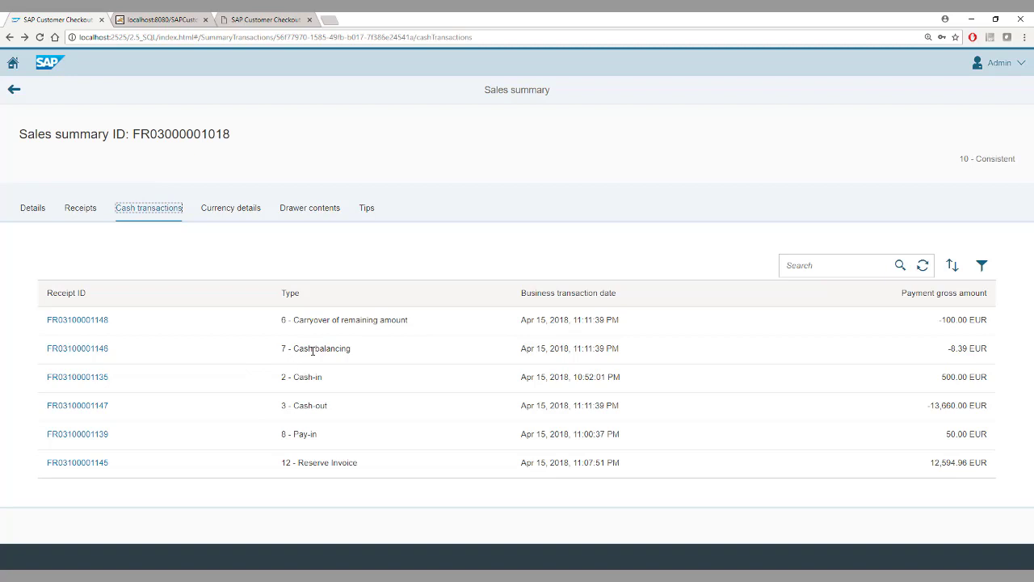
# Show the summary's EUR currency details: 13,760.00 cash and 260.00 voucher payments
pyautogui.click(229, 212)
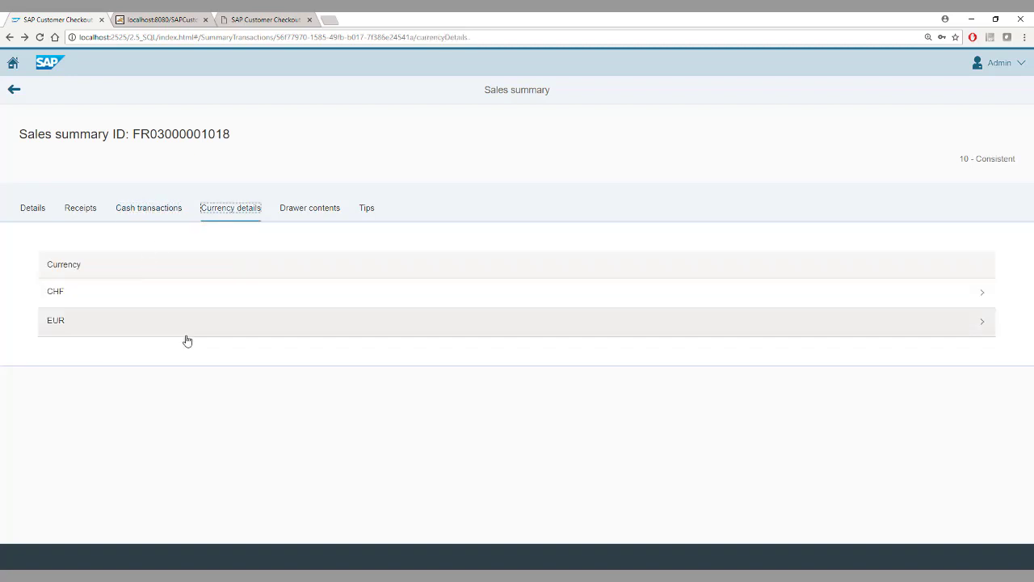
pyautogui.click(133, 327)
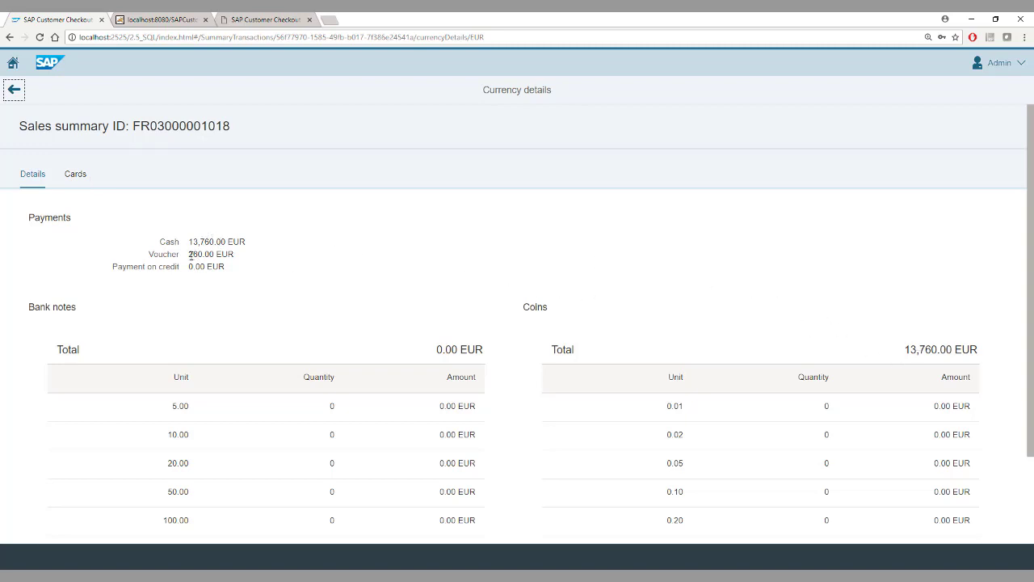
# Review the 71.40 EUR card payment total, then return to the summary's general details
pyautogui.click(76, 177)
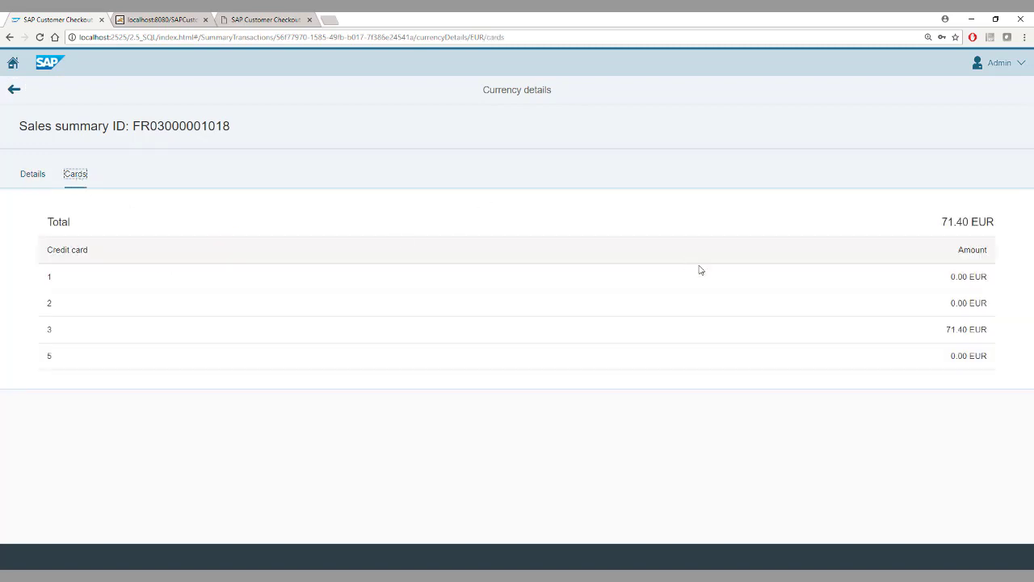
pyautogui.moveTo(946, 329); pyautogui.dragTo(970, 330)
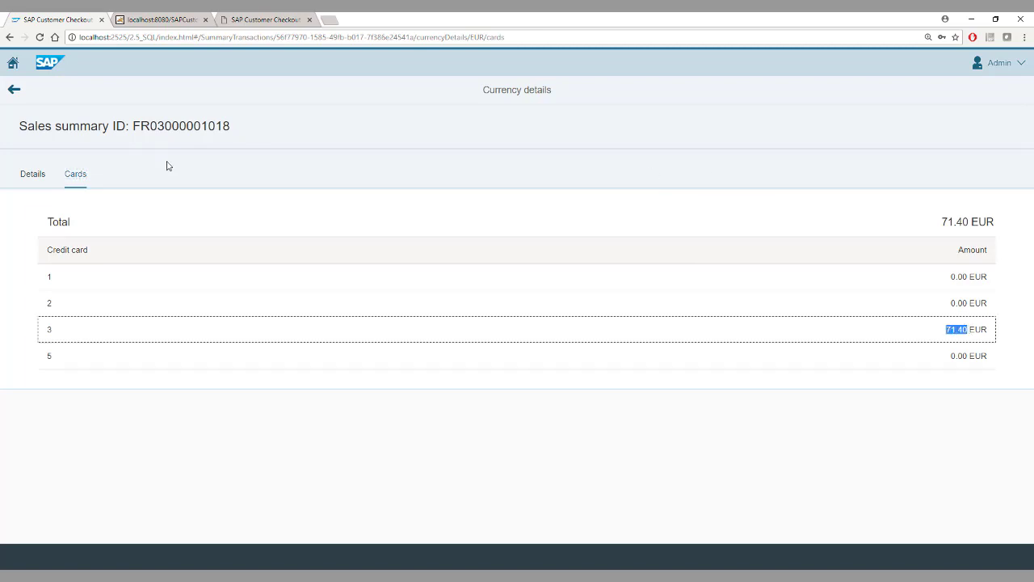
pyautogui.click(21, 97)
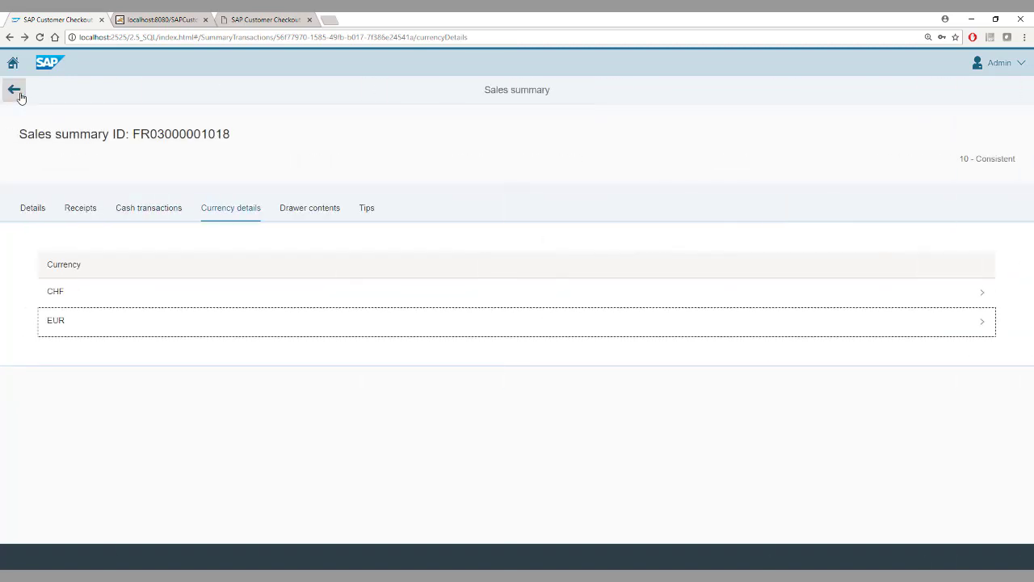
pyautogui.click(29, 219)
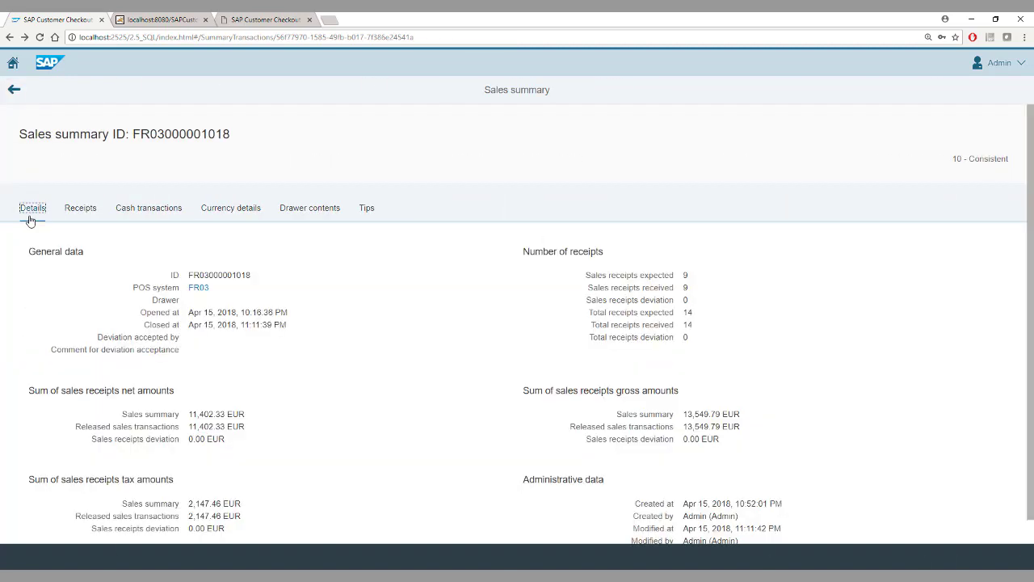